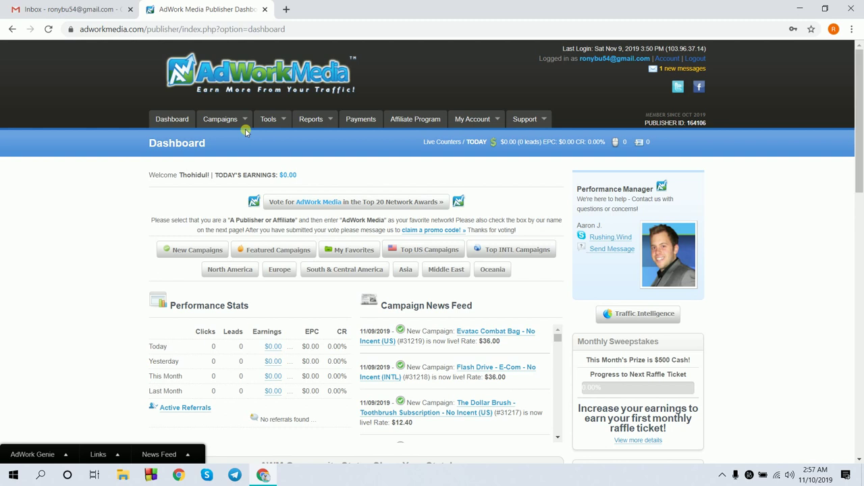
- Open the full campaign listing for the Email Submits category
mouse_move(241, 118)
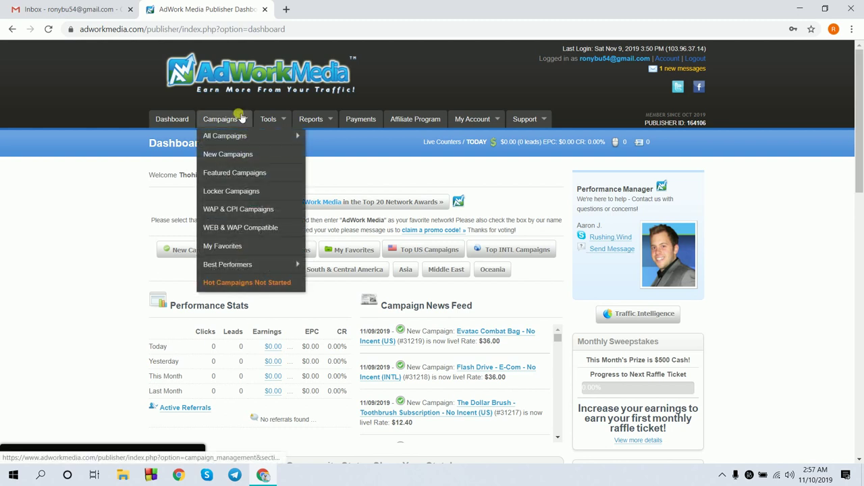
mouse_move(248, 139)
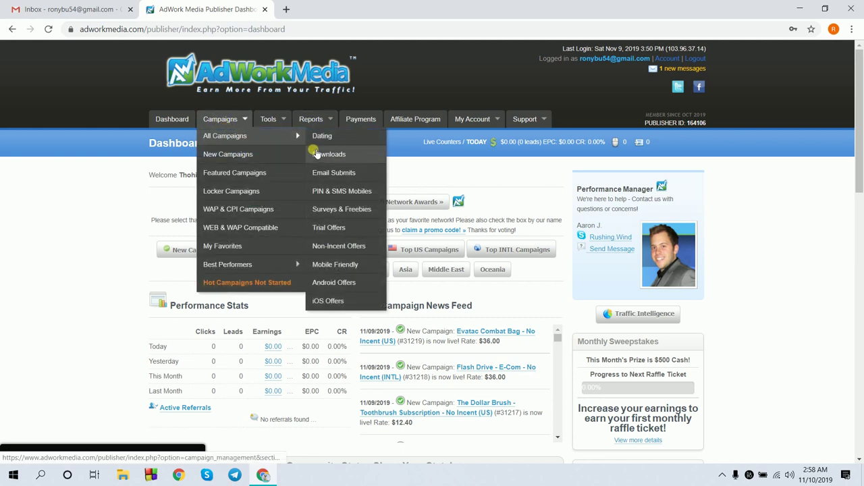
left_click(335, 171)
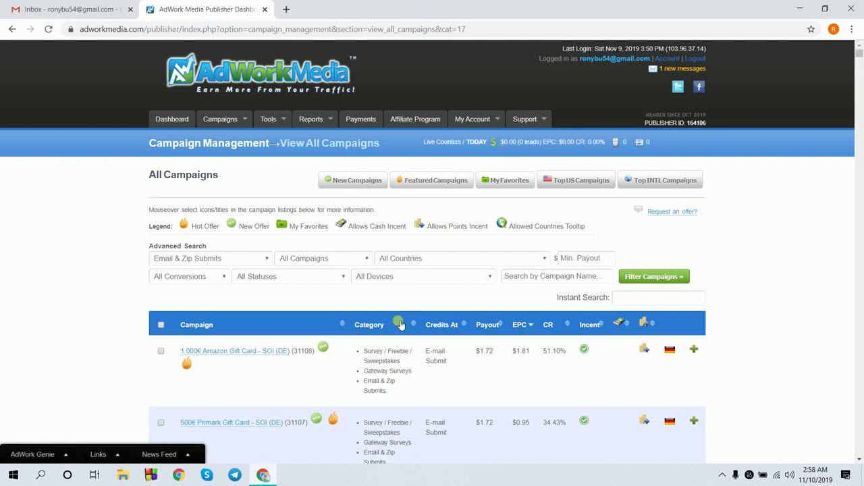
- Filter the Email & Zip Submits campaigns by the E-mail Submit conversion and Approved/Public Campaigns status, keeping all countries and devices
scroll(400, 325, "down", 1)
scroll(398, 324, "down", 1)
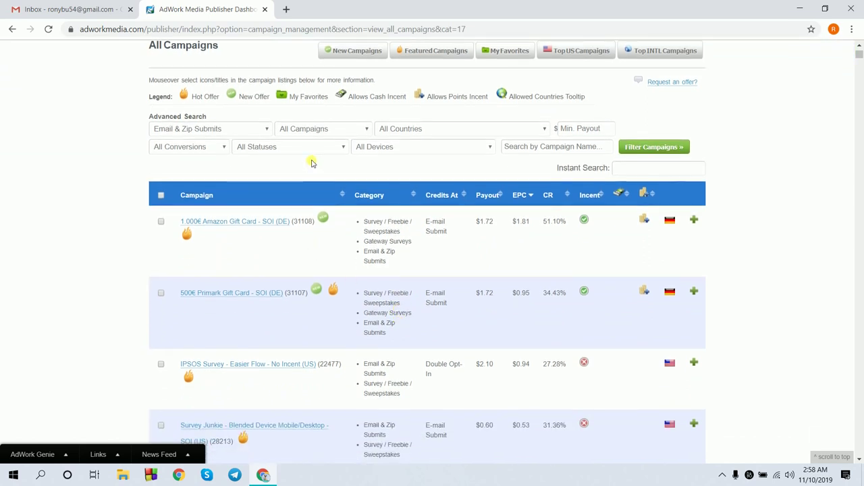
left_click(292, 133)
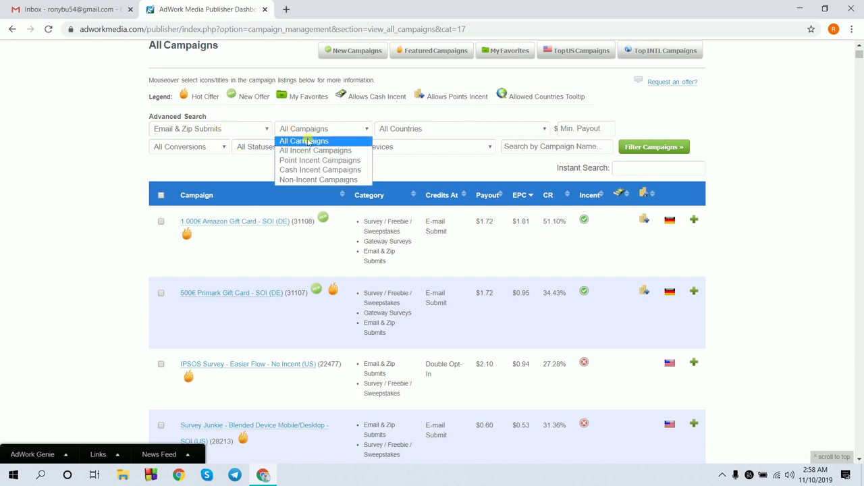
left_click(401, 128)
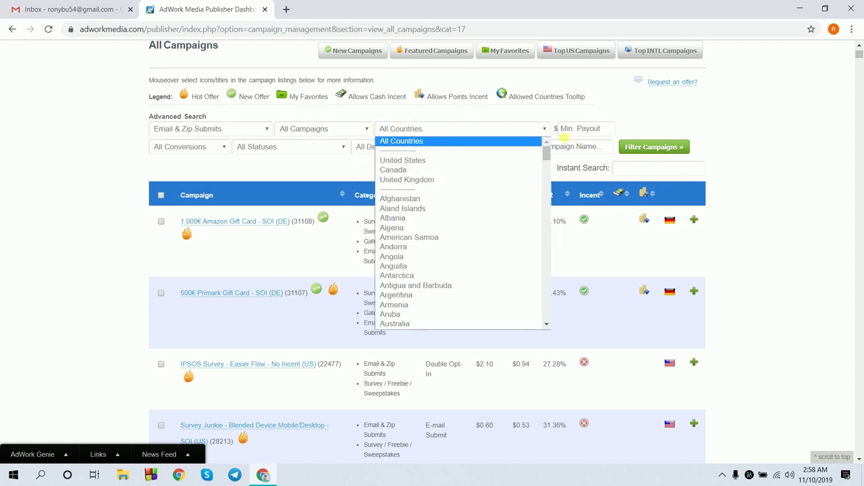
left_click(202, 147)
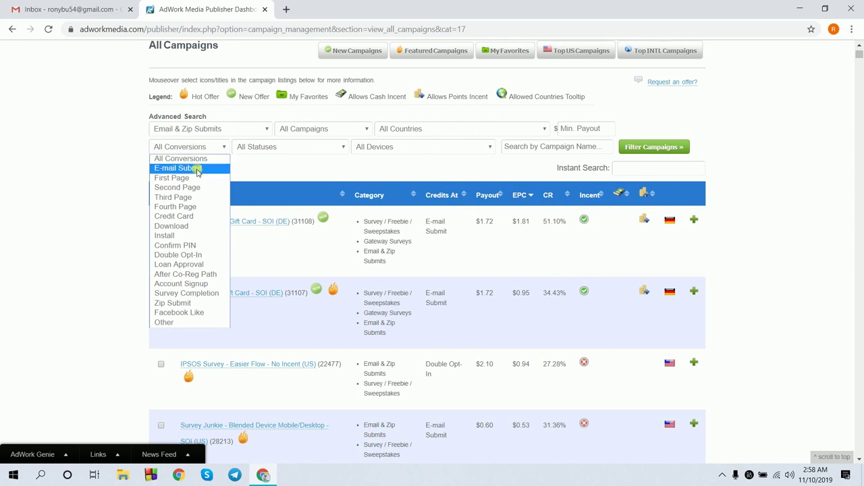
left_click(197, 168)
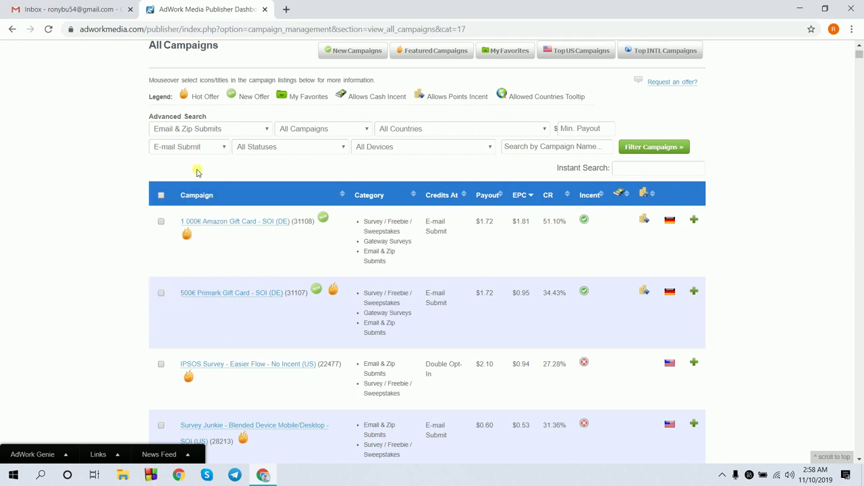
left_click(263, 148)
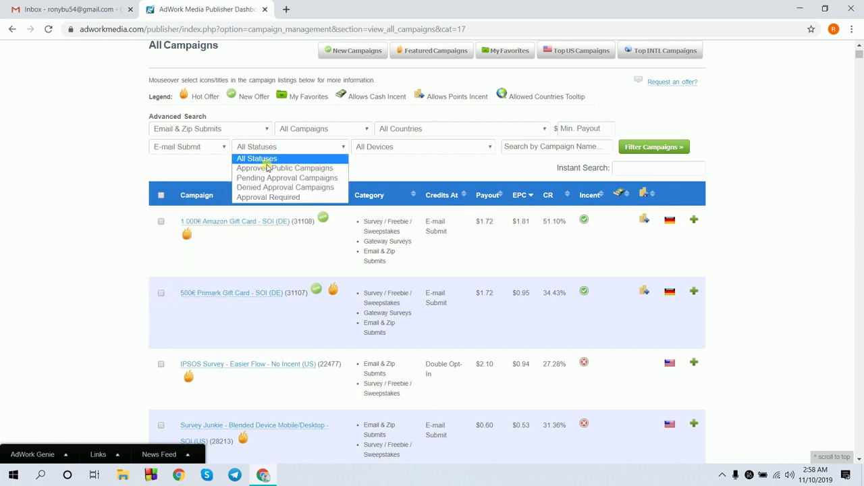
left_click(265, 169)
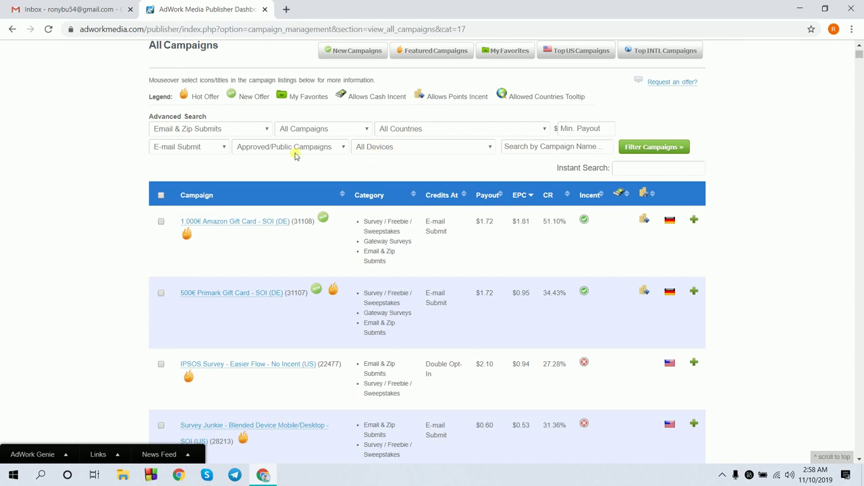
left_click(377, 147)
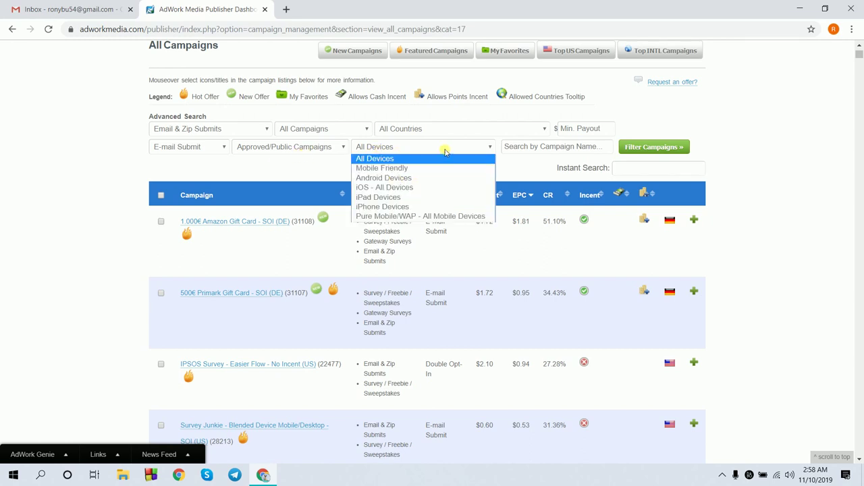
left_click(644, 148)
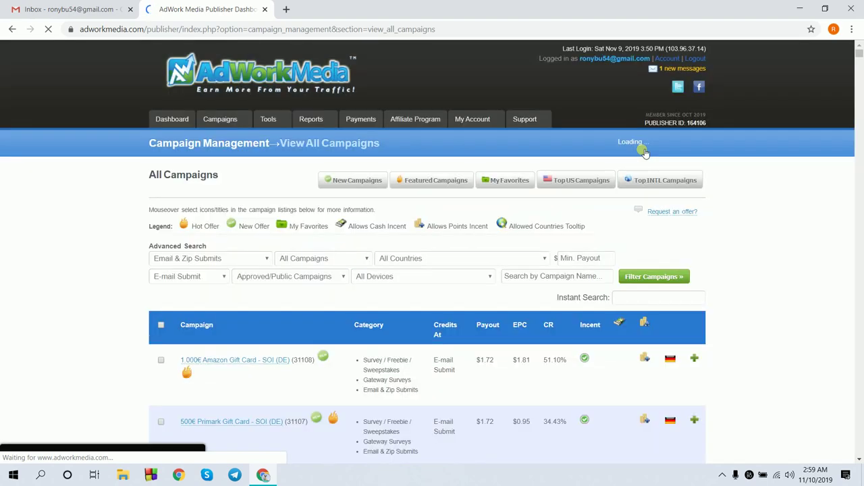
- Browse the filtered campaigns, examining their descriptions, payouts, EPC, conversion rates, incentive status and accepted countries
scroll(644, 153, "down", 3)
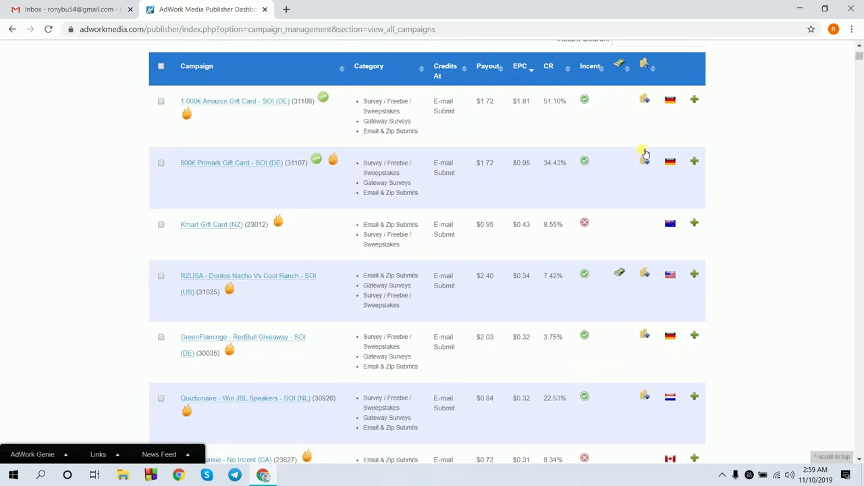
scroll(645, 153, "up", 1)
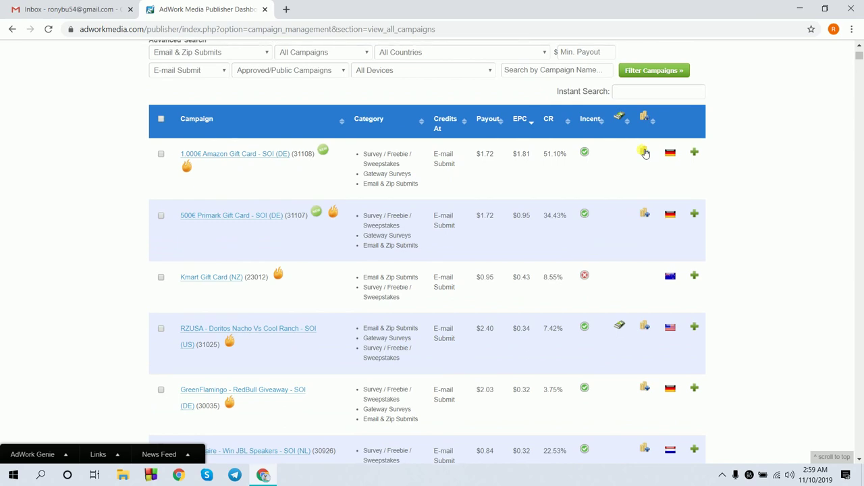
scroll(644, 154, "down", 4)
scroll(645, 153, "up", 4)
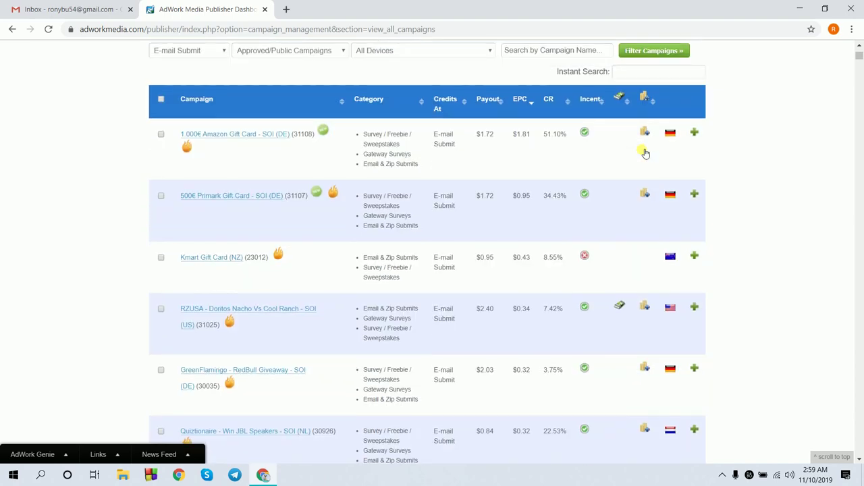
scroll(644, 153, "down", 2)
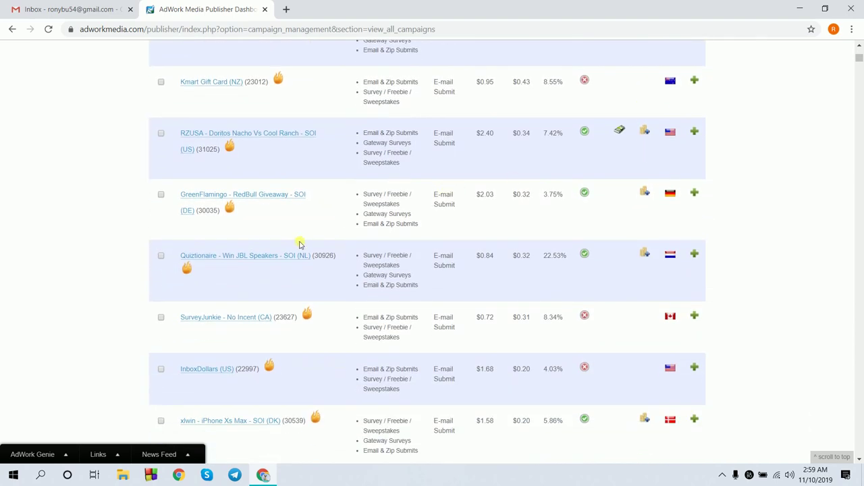
scroll(300, 243, "up", 3)
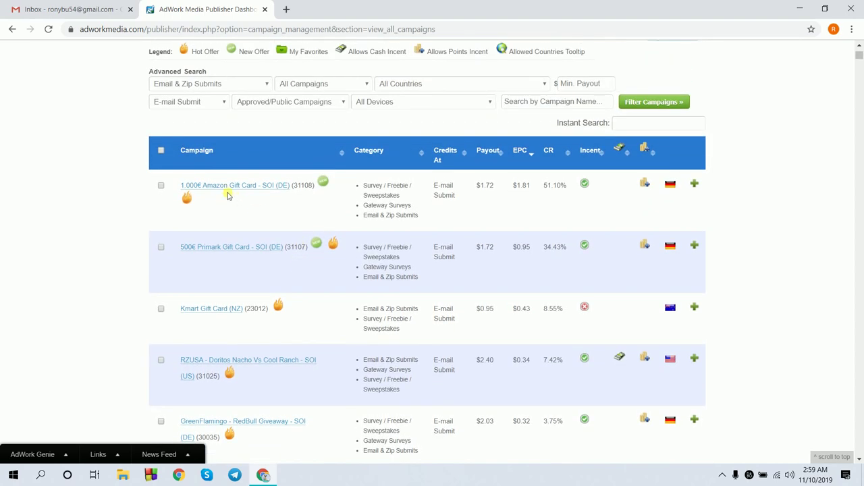
mouse_move(270, 193)
scroll(209, 265, "down", 1)
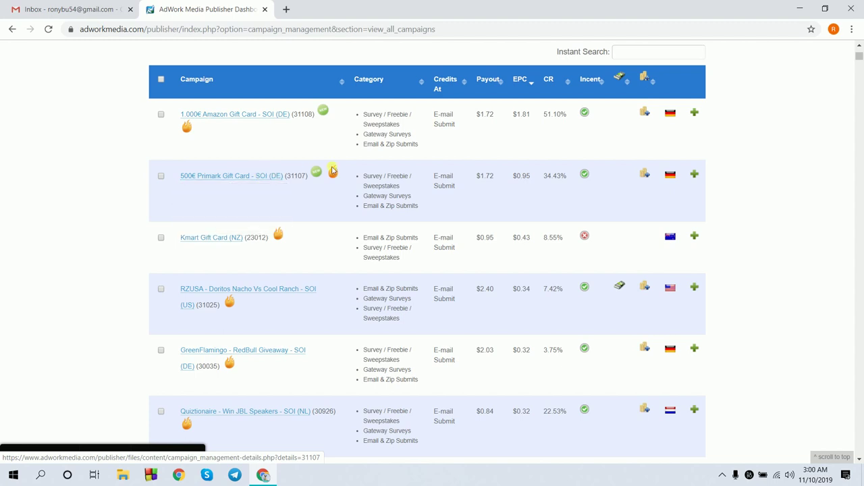
left_click(215, 242)
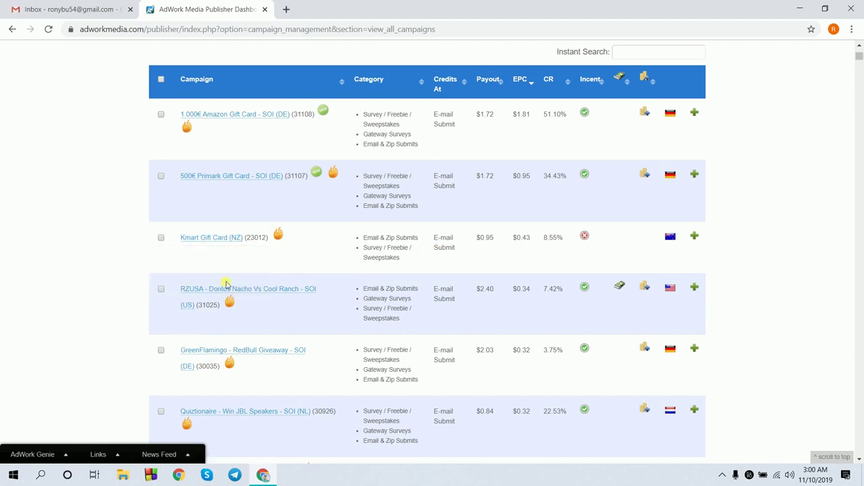
mouse_move(233, 295)
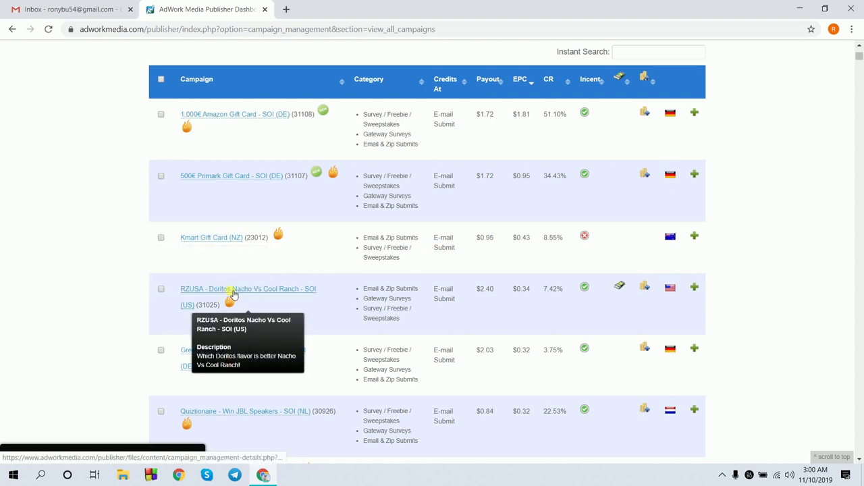
scroll(233, 295, "down", 1)
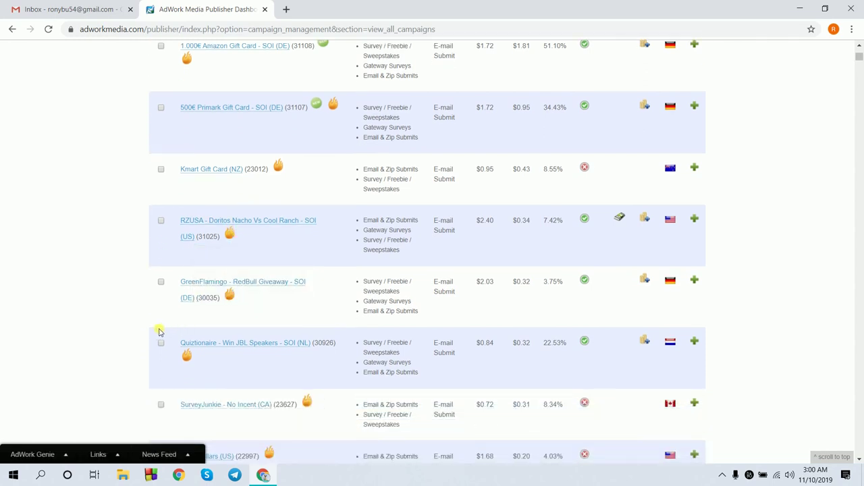
scroll(159, 331, "down", 2)
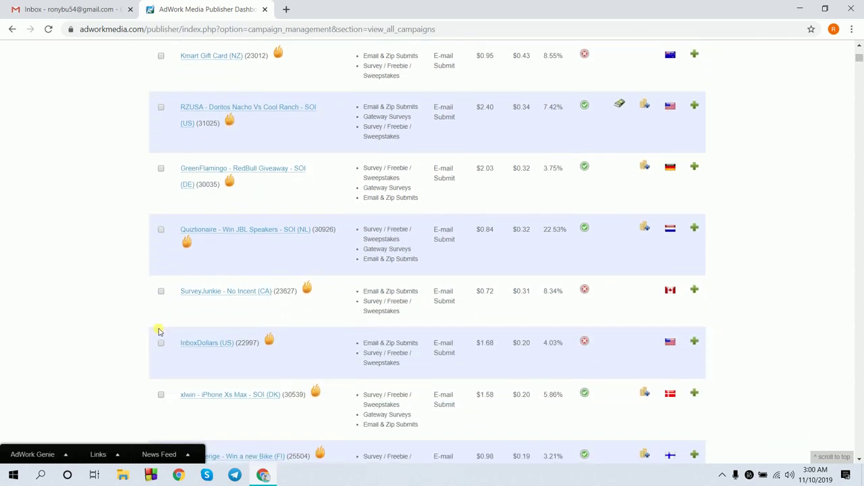
scroll(212, 322, "down", 2)
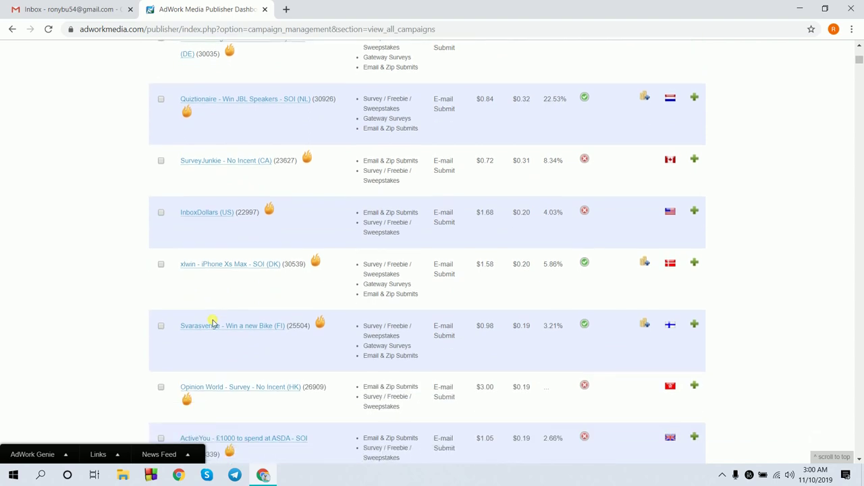
mouse_move(231, 267)
scroll(228, 334, "down", 2)
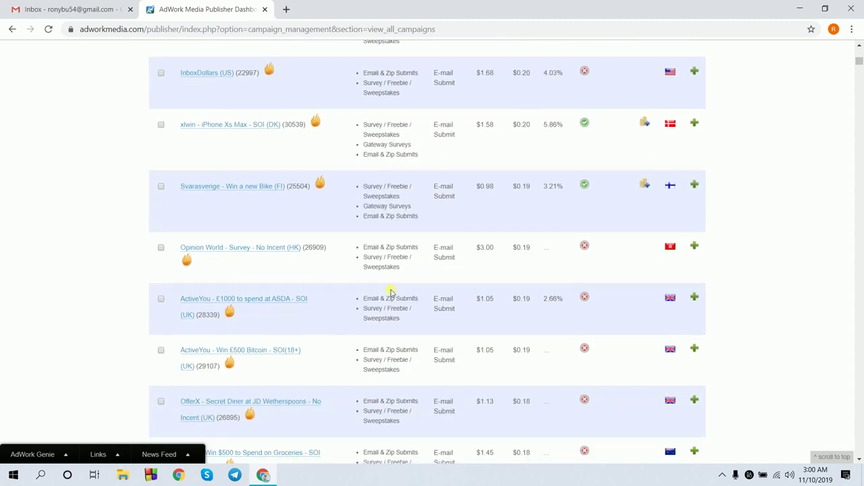
scroll(388, 293, "down", 3)
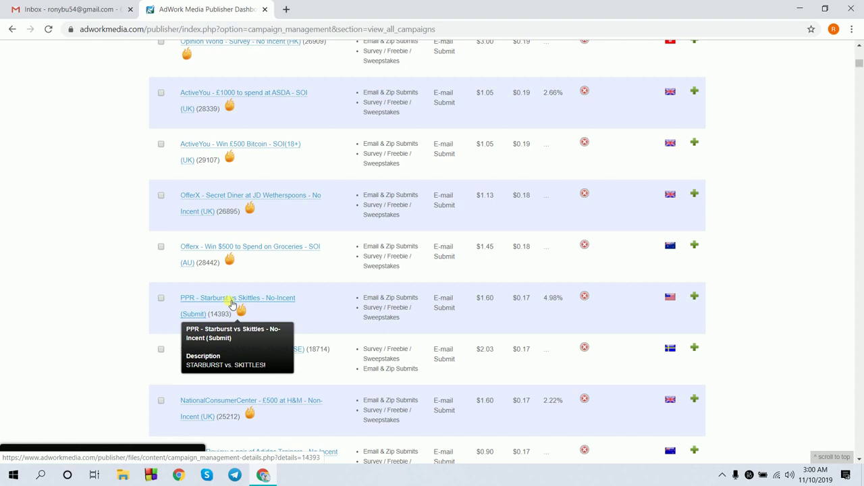
scroll(231, 304, "down", 5)
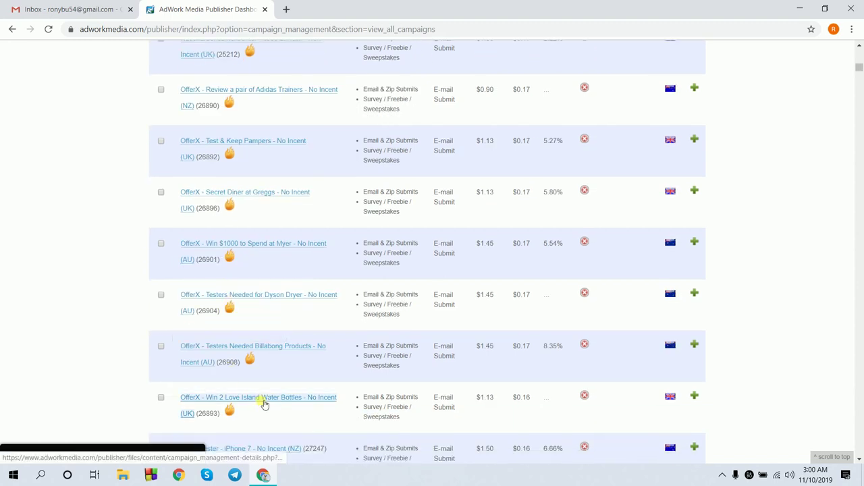
scroll(262, 403, "down", 3)
scroll(262, 403, "up", 10)
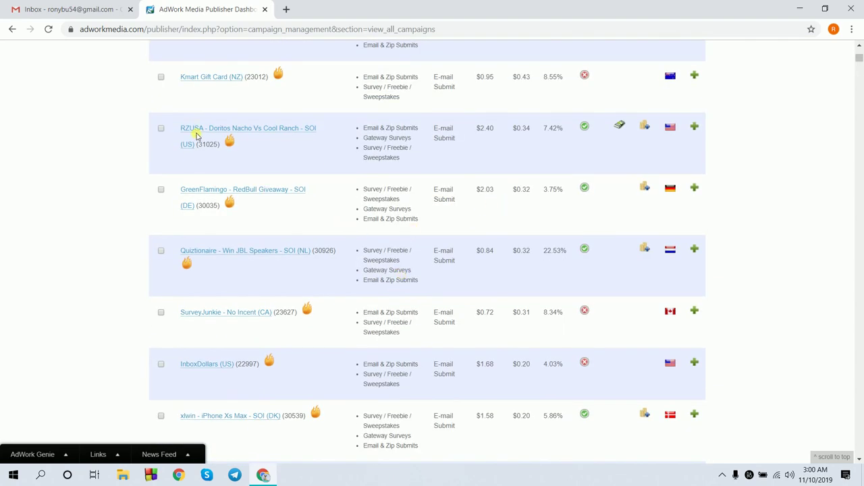
mouse_move(200, 135)
scroll(601, 142, "up", 3)
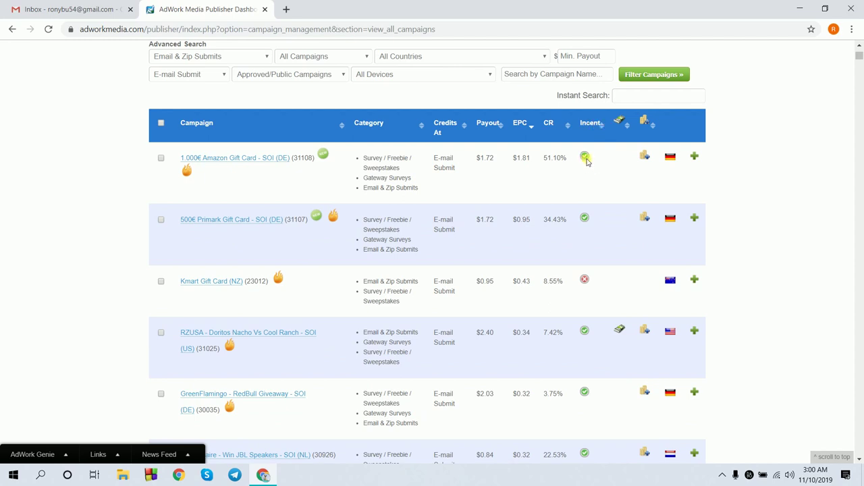
mouse_move(585, 158)
- Review the payout, tool availability, stats and terms of the RZUSA - Doritos Nacho Vs Cool Ranch - SOI (US) campaign, then close its details
left_click(243, 334)
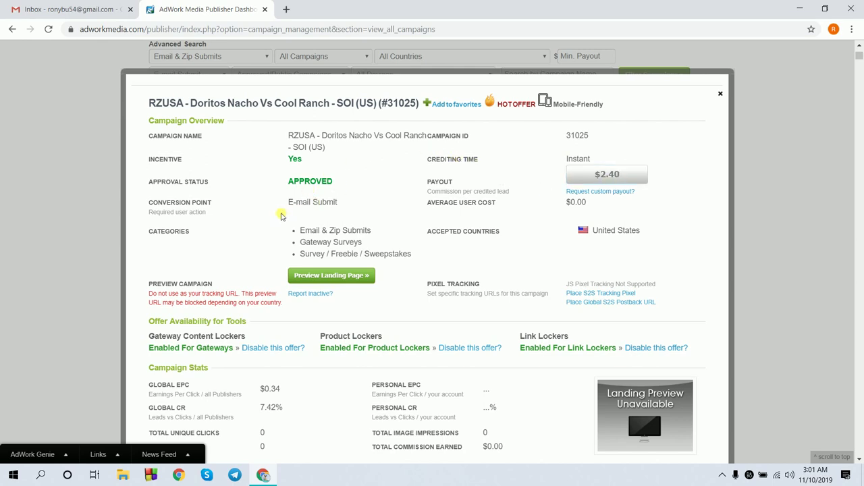
left_click(608, 175)
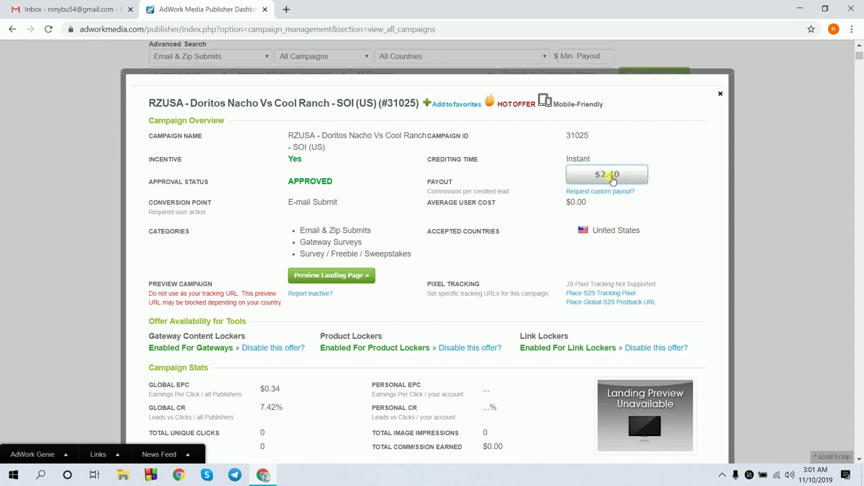
scroll(610, 178, "down", 3)
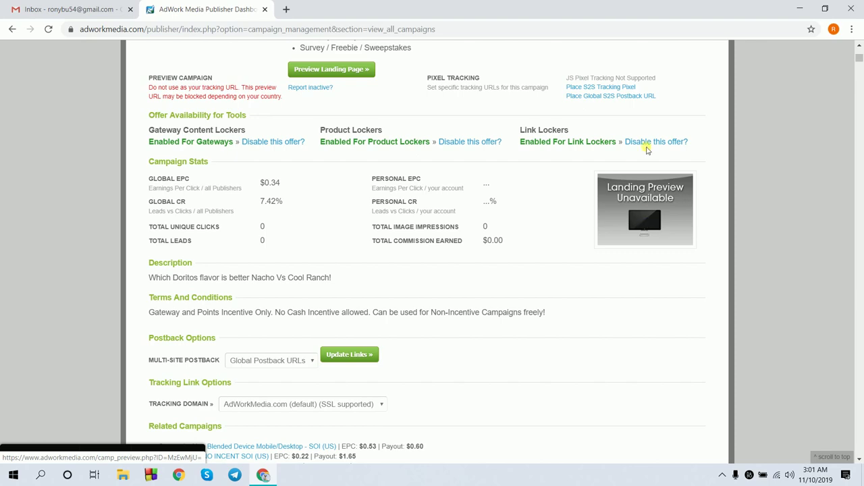
scroll(646, 148, "up", 6)
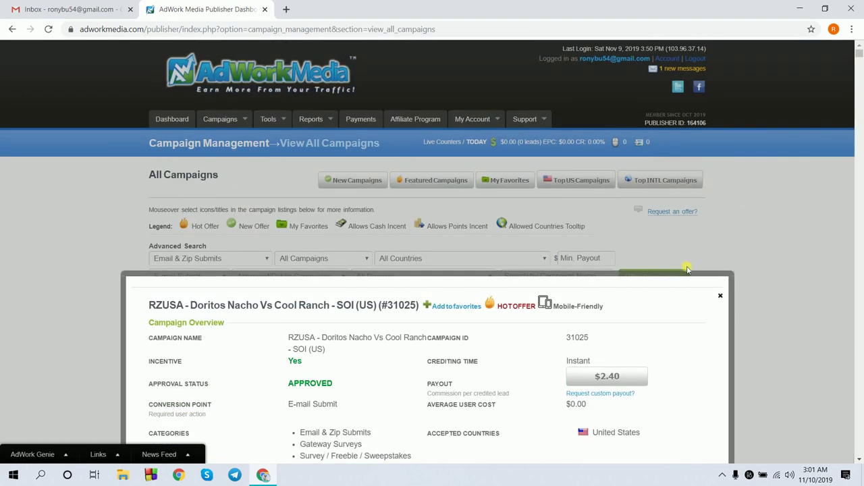
left_click(721, 297)
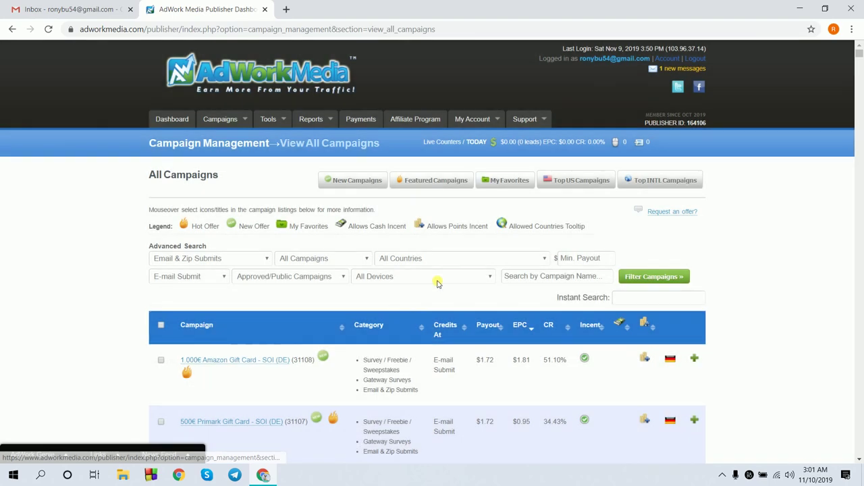
- Open the details of the InboxDollars (US) campaign
scroll(436, 281, "down", 10)
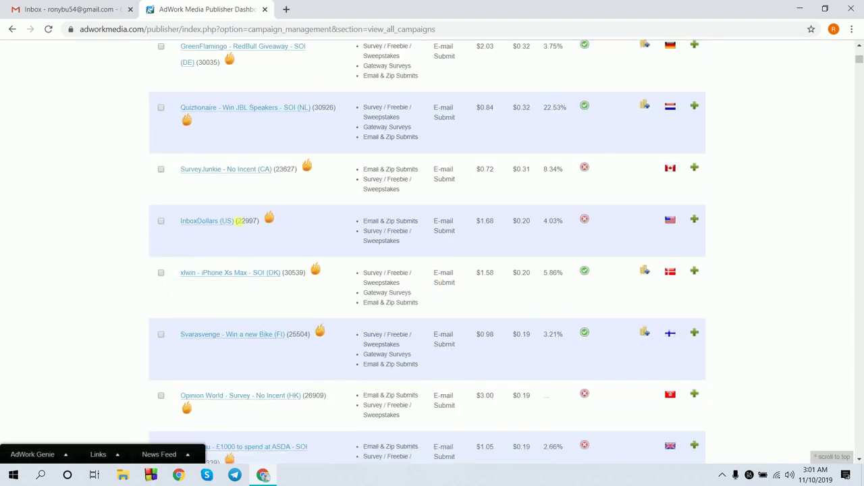
left_click(224, 222)
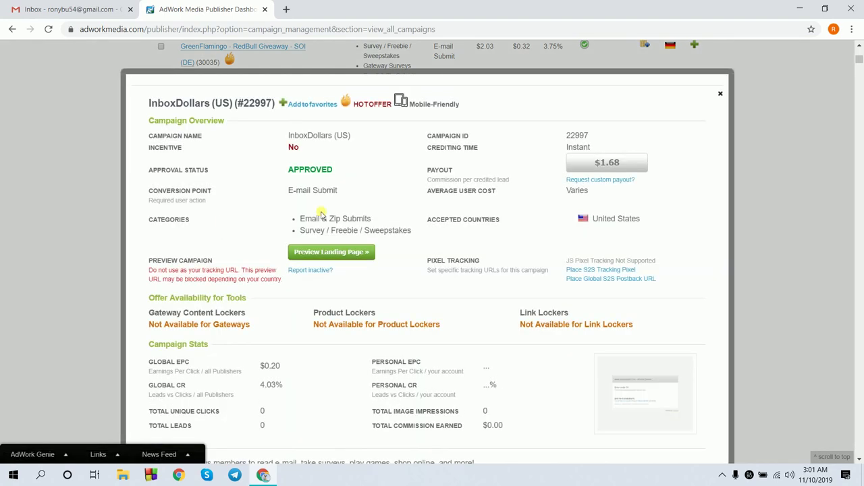
- Review the InboxDollars (US) campaign's stats and terms and preview its landing page, then close the preview
scroll(421, 271, "down", 3)
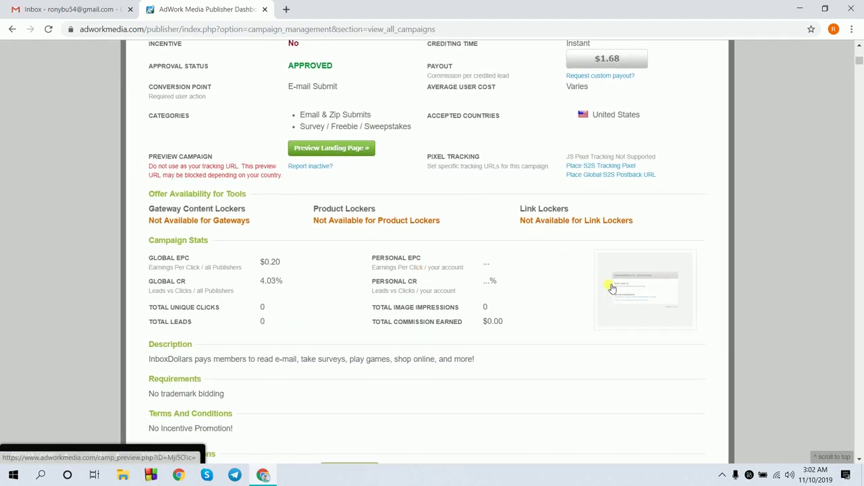
left_click(652, 309)
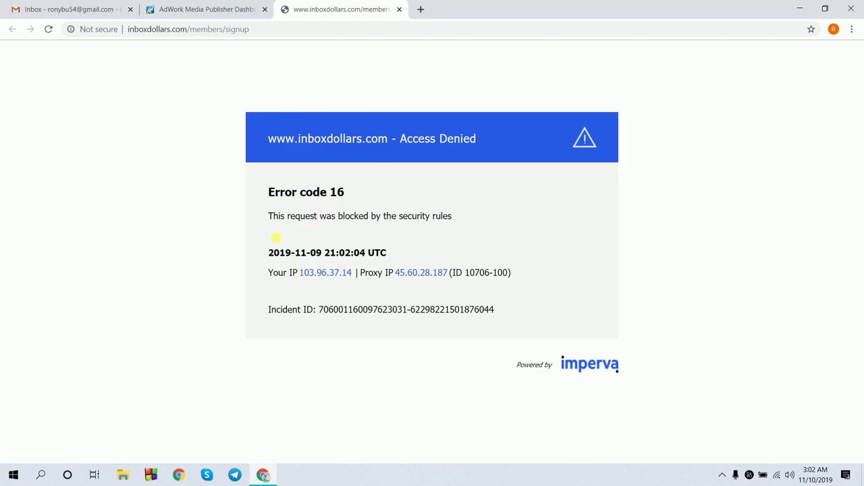
left_click(399, 10)
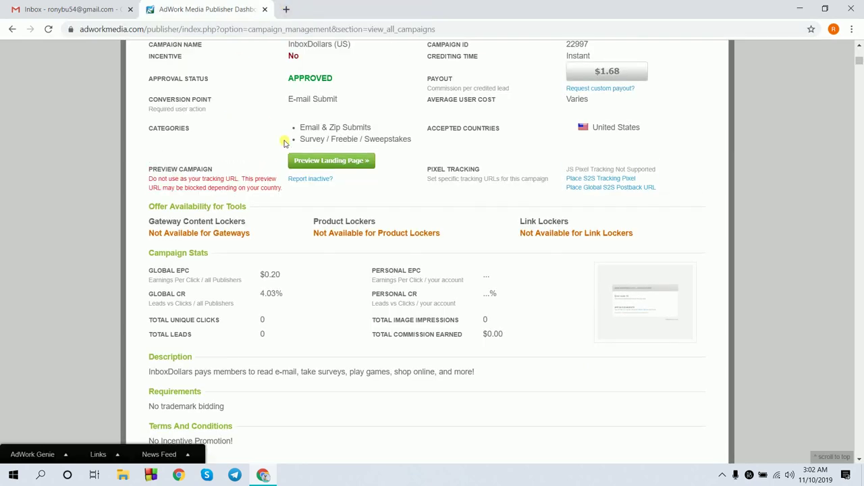
scroll(623, 212, "up", 1)
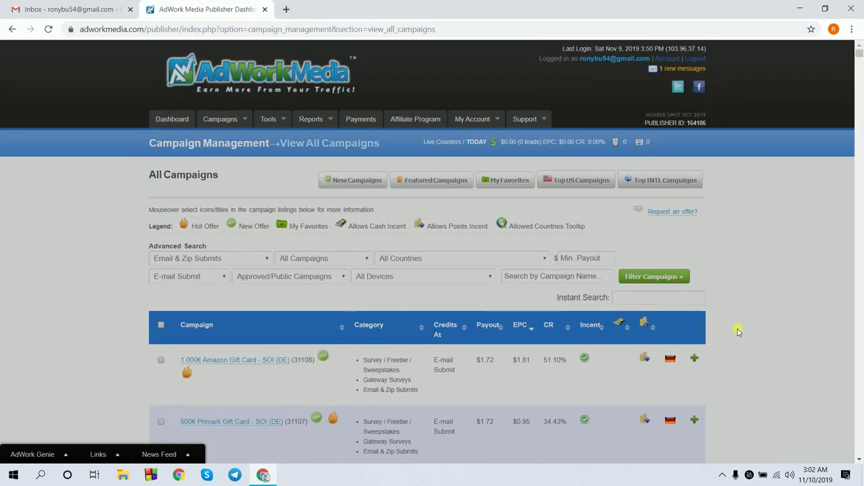
- Close the InboxDollars (US) details and open the SurveyJunkie - No Incent (CA) campaign from the filtered list
scroll(737, 331, "down", 5)
scroll(572, 360, "down", 10)
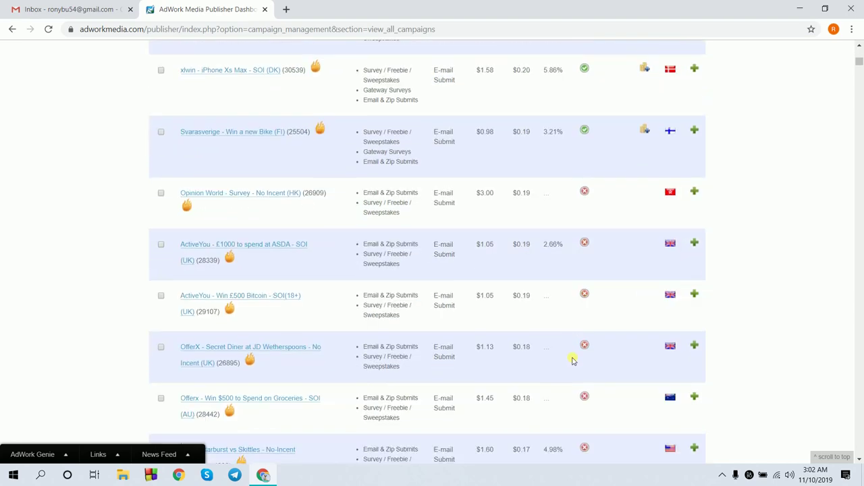
scroll(539, 210, "up", 3)
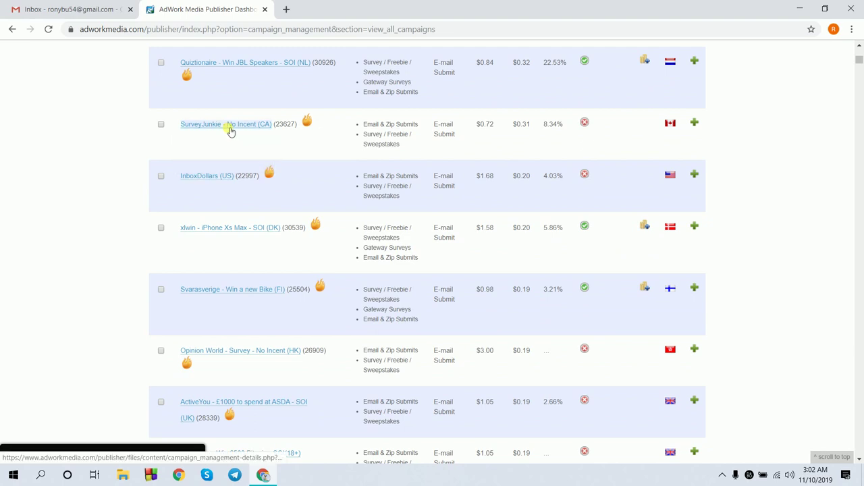
left_click(227, 126)
- Review the SurveyJunkie campaign's tool availability, stats, requirements and terms, and open its landing page preview
scroll(417, 230, "down", 3)
scroll(416, 230, "down", 2)
scroll(414, 230, "up", 1)
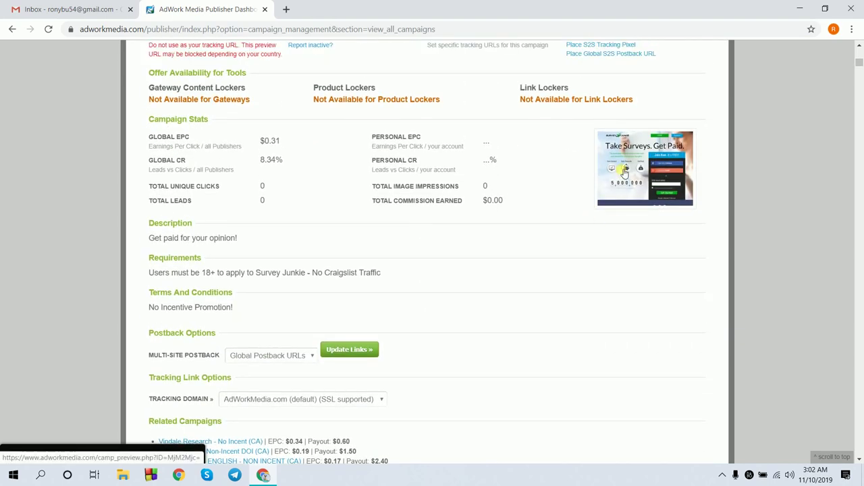
left_click(624, 174)
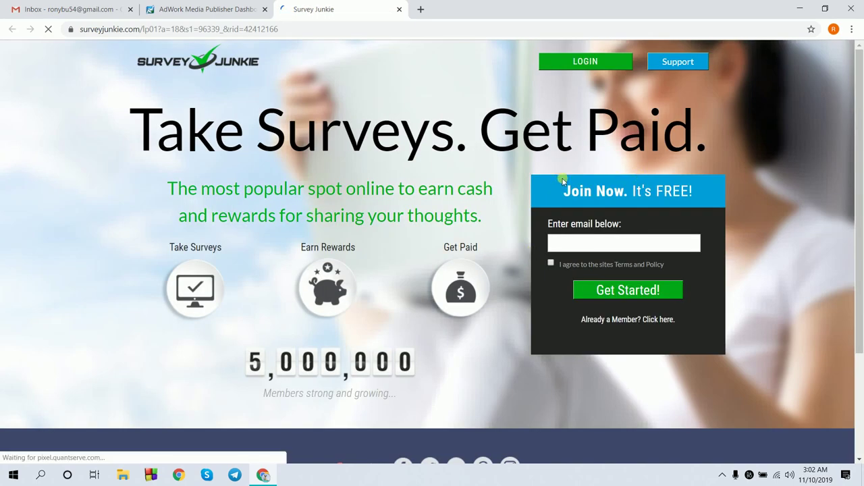
- Return to the campaign details and copy the SurveyJunkie campaign's short tracking URL from the Campaign Creatives section
left_click(202, 9)
scroll(430, 271, "down", 7)
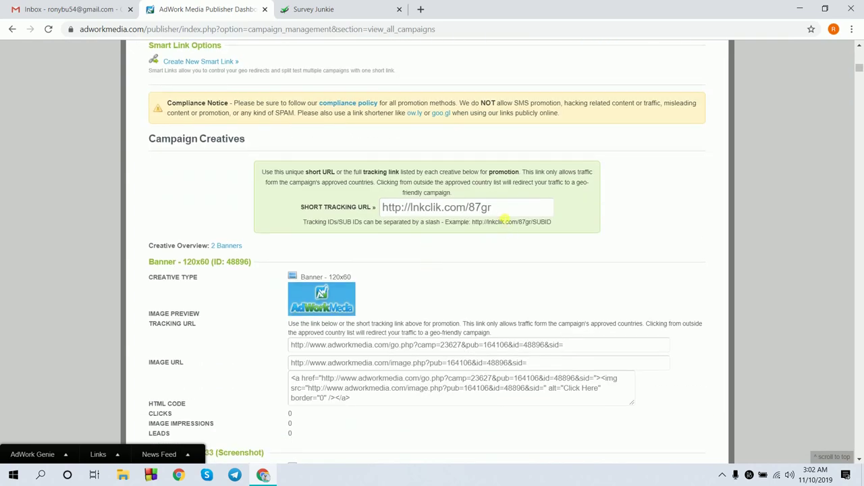
left_click_drag(493, 207, 382, 209)
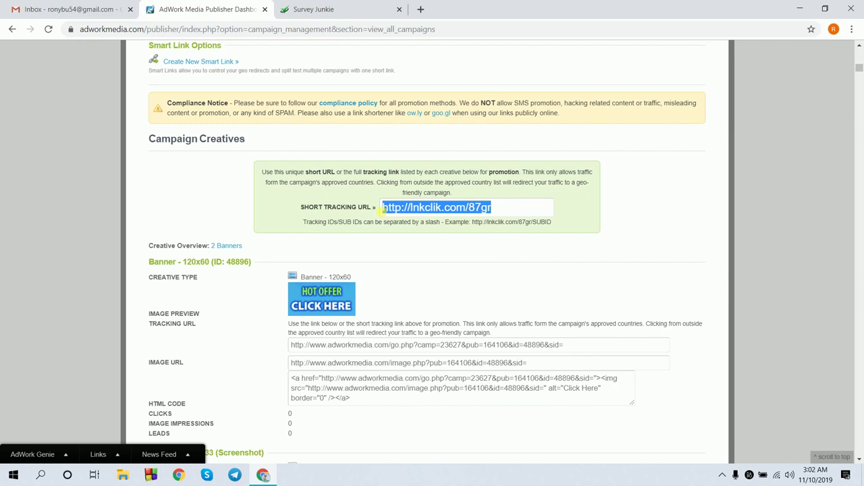
- Check the SurveyJunkie campaign's payout, conversion point and accepted country, then inspect the landing page's email sign-up field and close that page
scroll(432, 208, "up", 15)
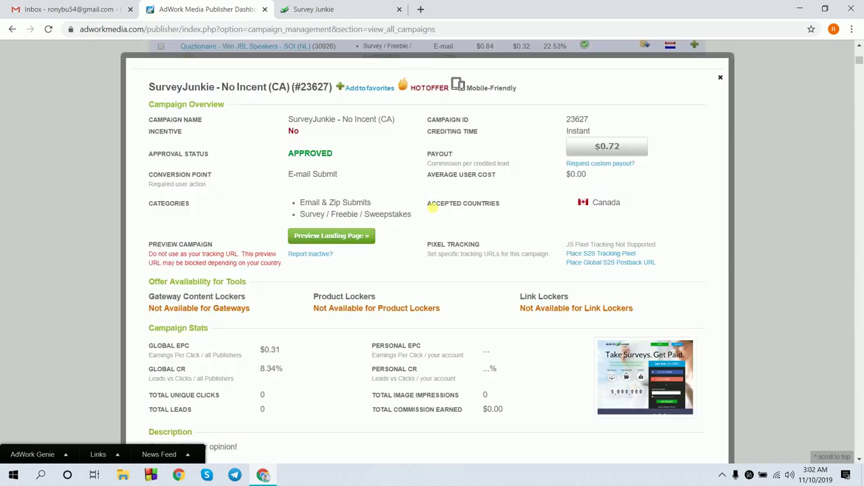
scroll(432, 208, "up", 1)
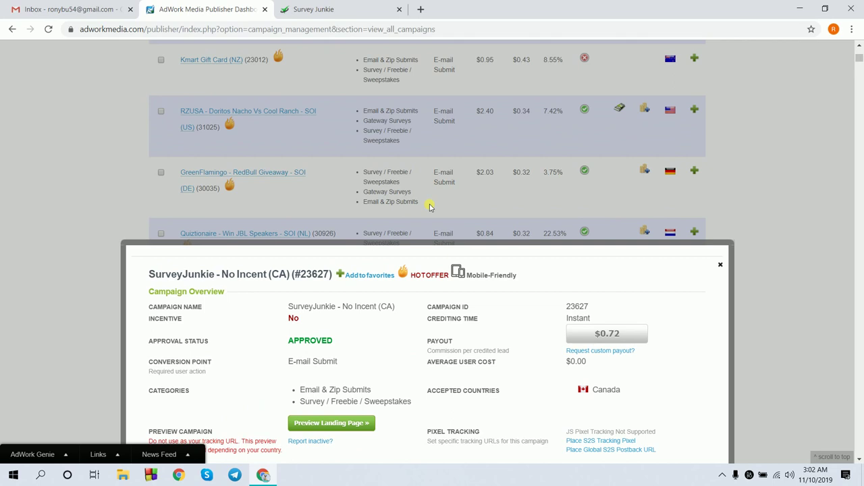
scroll(447, 294, "down", 3)
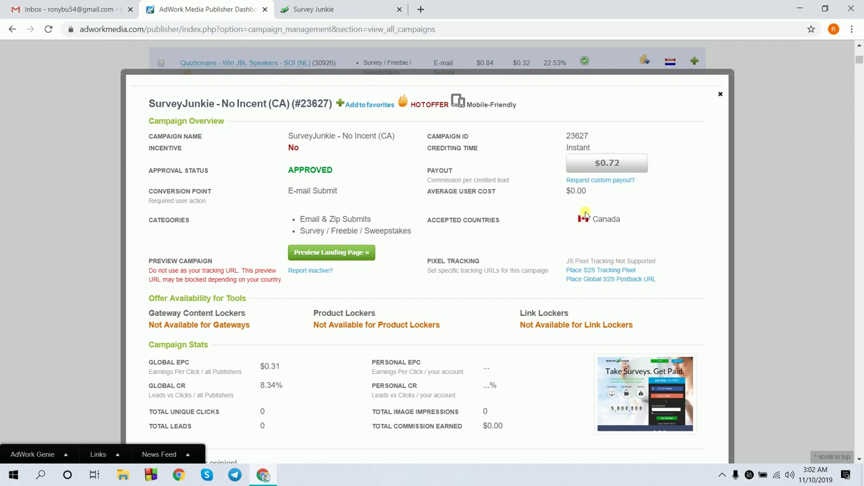
scroll(585, 215, "down", 2)
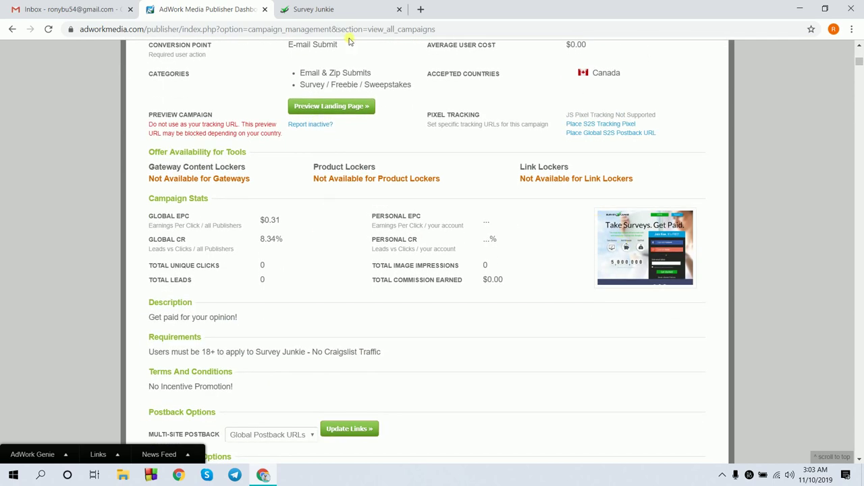
left_click(299, 8)
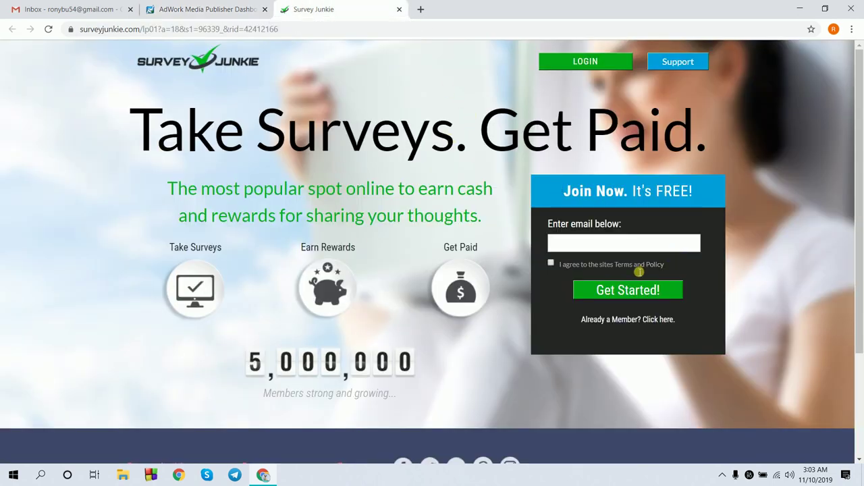
left_click(612, 249)
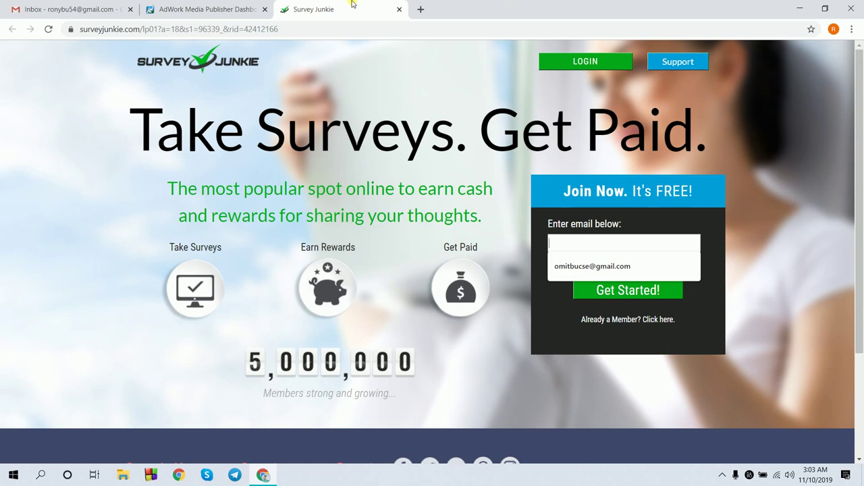
left_click(399, 10)
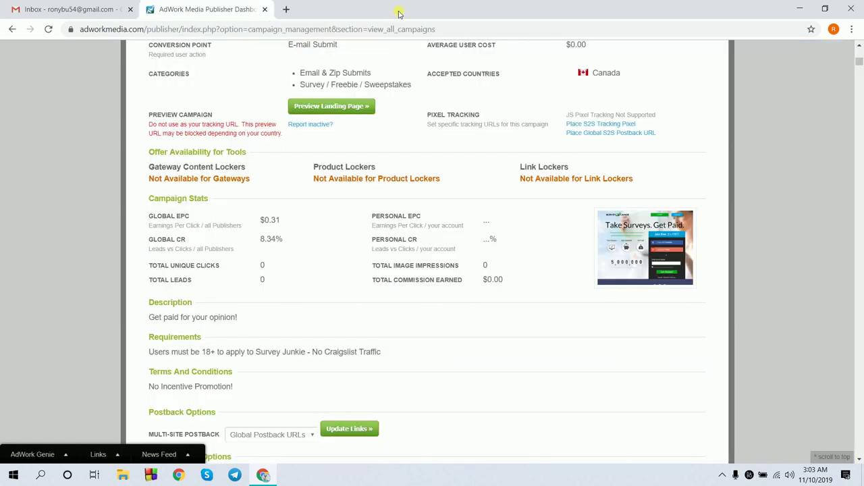
- Review the SurveyJunkie campaign's postback options, related campaigns and banner creatives, returning to the short tracking URL
scroll(376, 108, "up", 2)
scroll(377, 108, "down", 2)
scroll(377, 108, "down", 5)
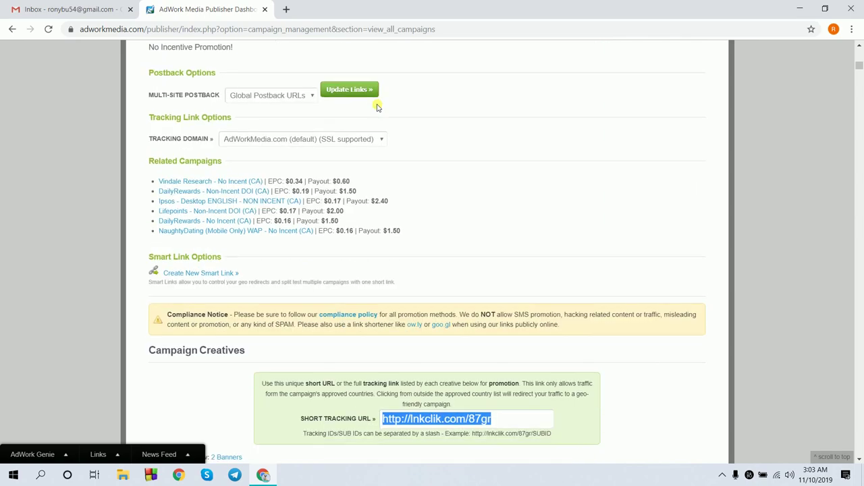
scroll(377, 108, "up", 7)
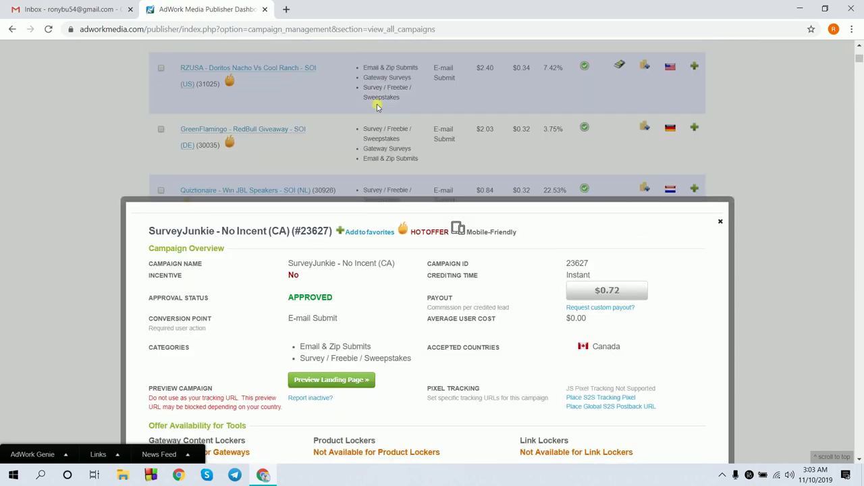
scroll(376, 108, "down", 10)
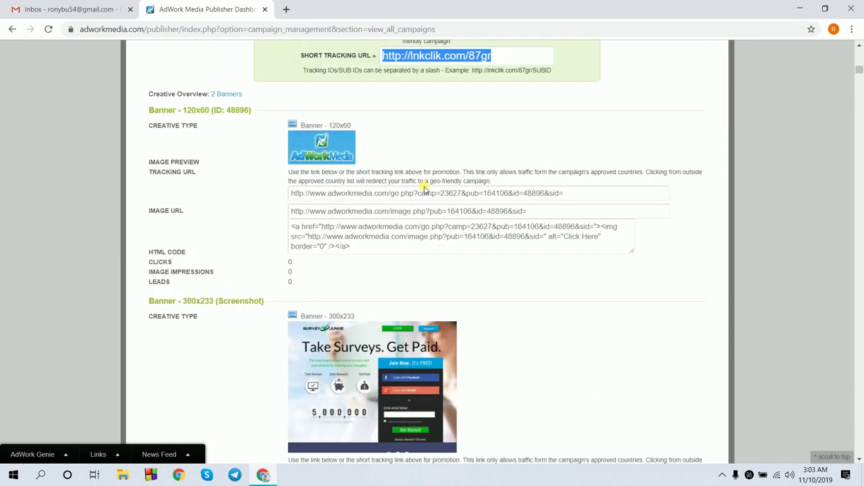
scroll(424, 189, "up", 2)
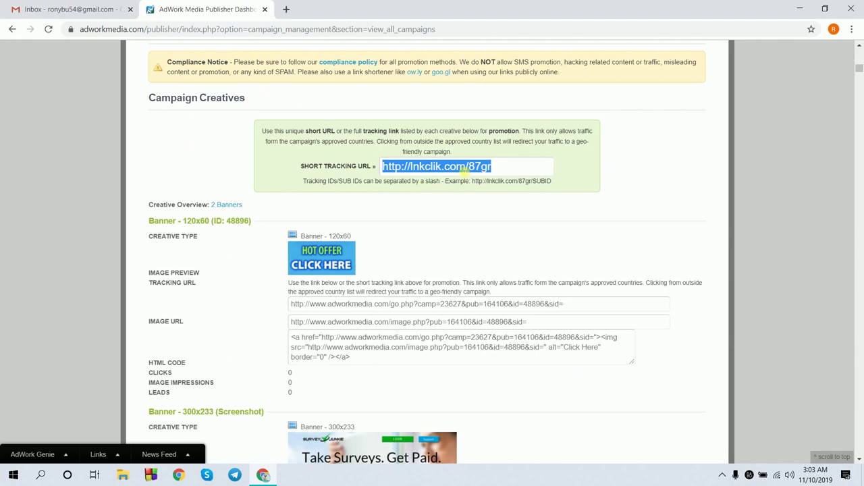
- Create a new text document on the desktop and name it adworkoffer.txt
left_click(798, 6)
right_click(475, 78)
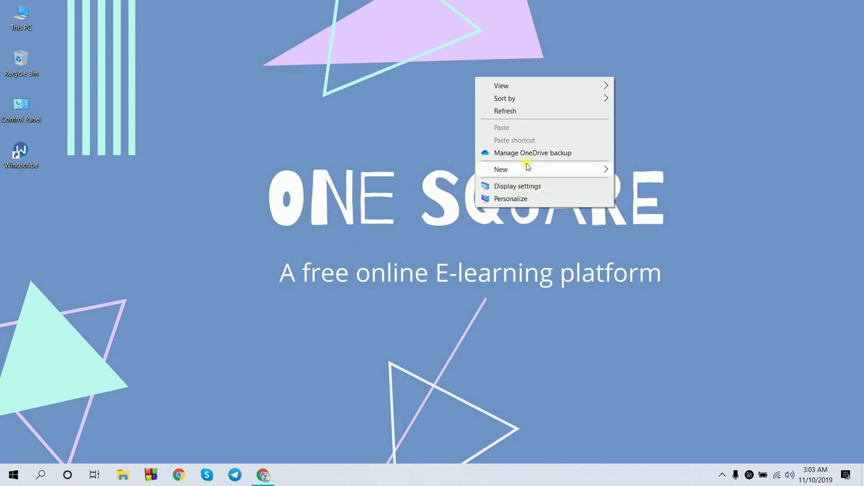
mouse_move(591, 175)
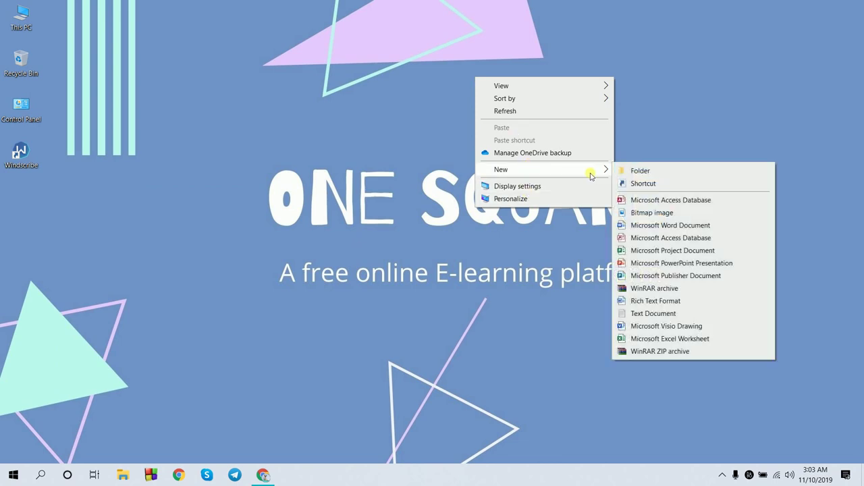
left_click(640, 314)
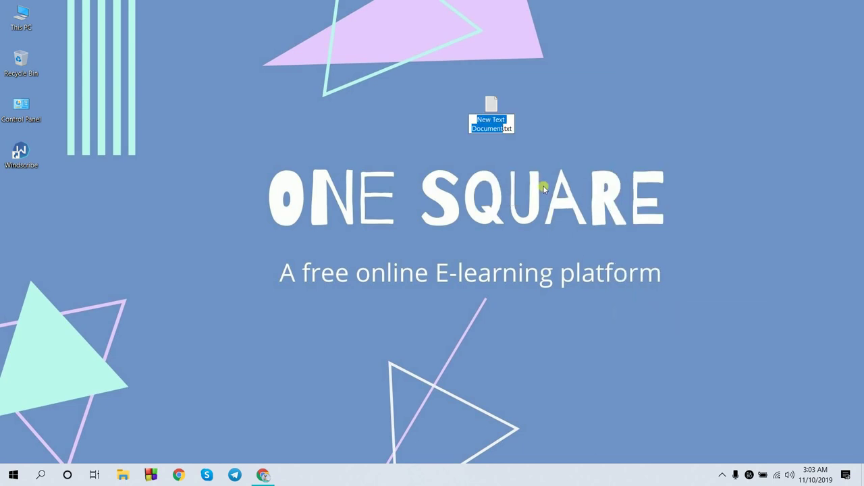
key("BackSpace")
type("adwork")
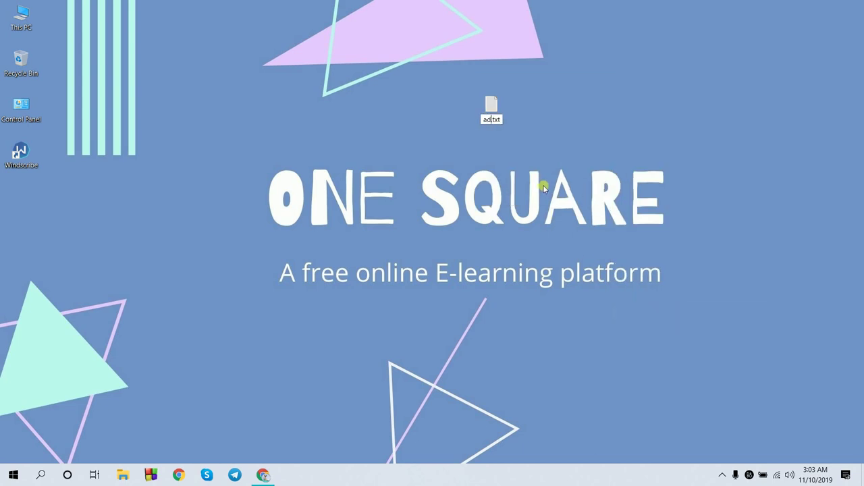
type("offer")
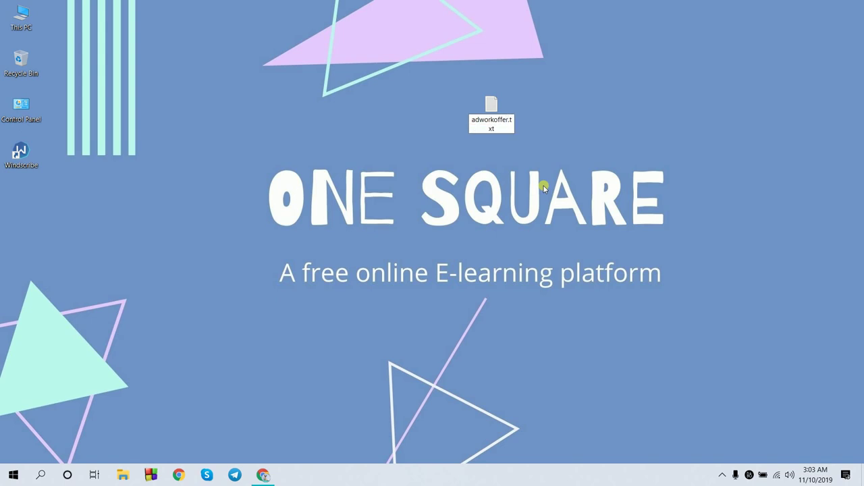
key("Return")
double_click(498, 105)
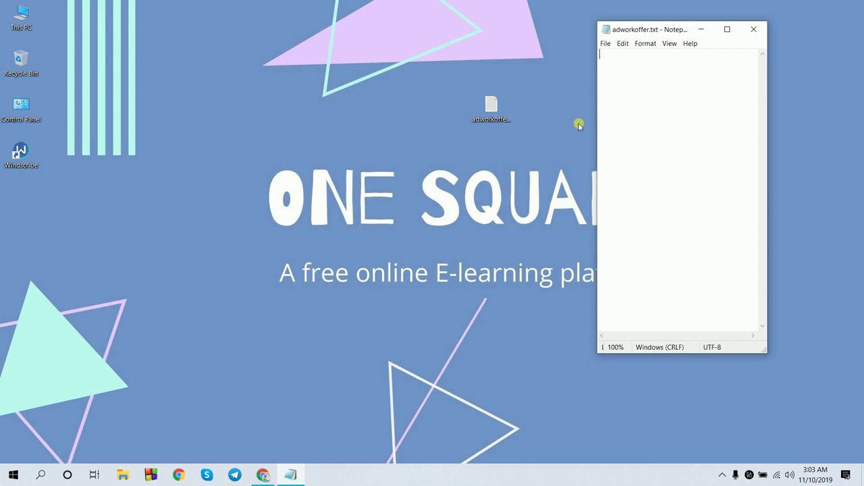
type("http://lnkclik.com/87gr")
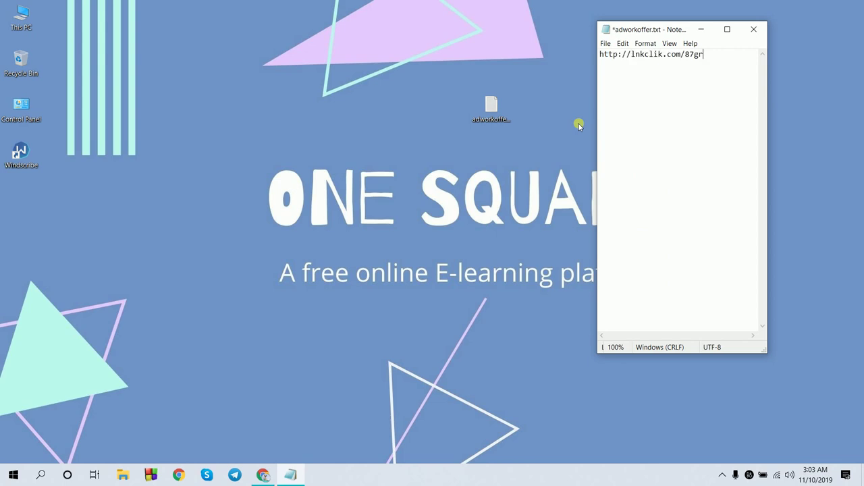
left_click(606, 45)
left_click(615, 75)
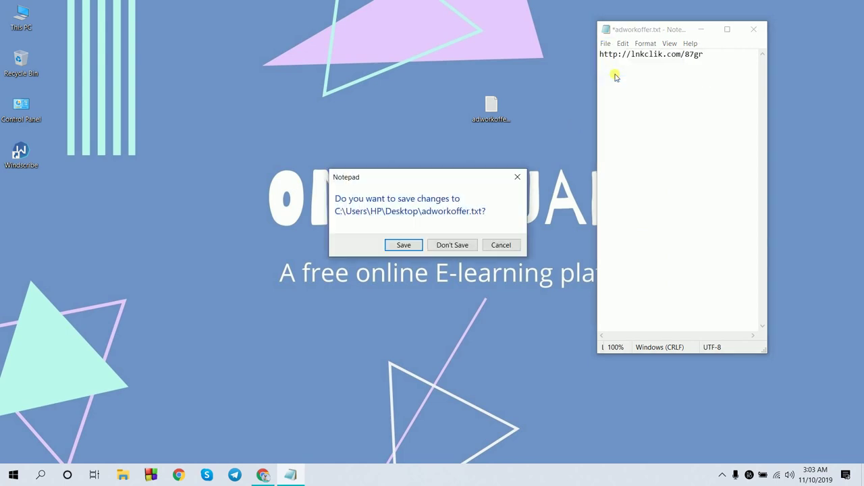
left_click(412, 249)
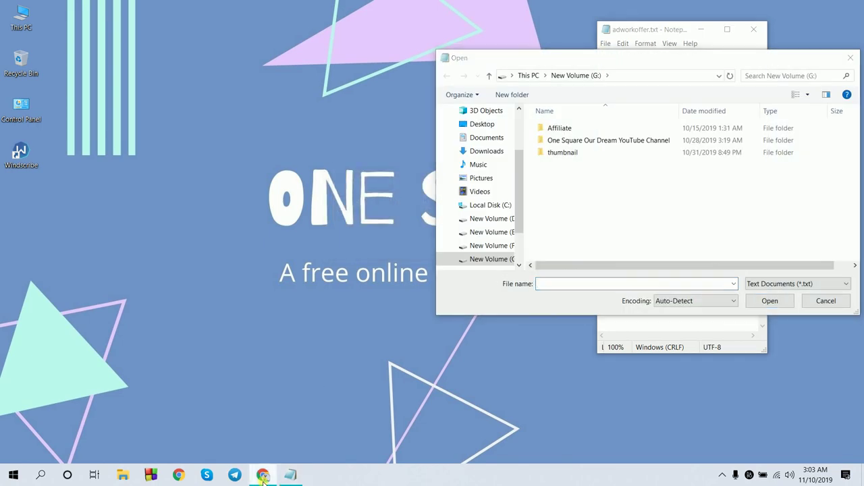
left_click(263, 475)
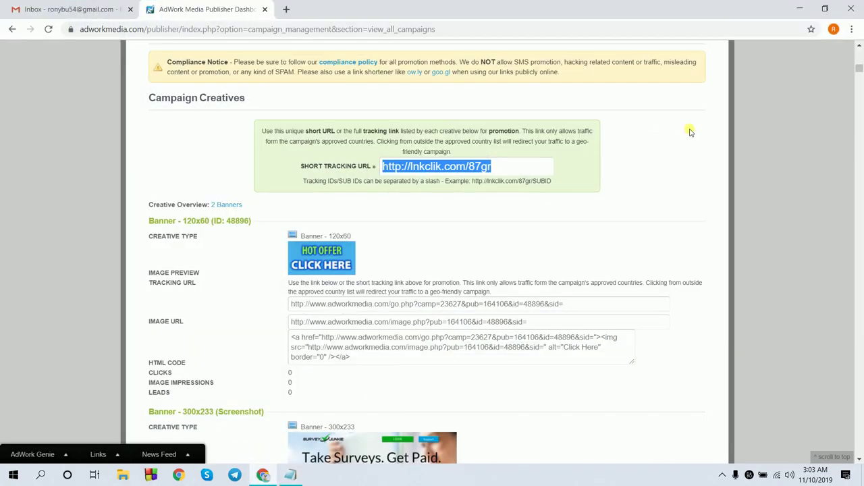
left_click(797, 4)
left_click(850, 57)
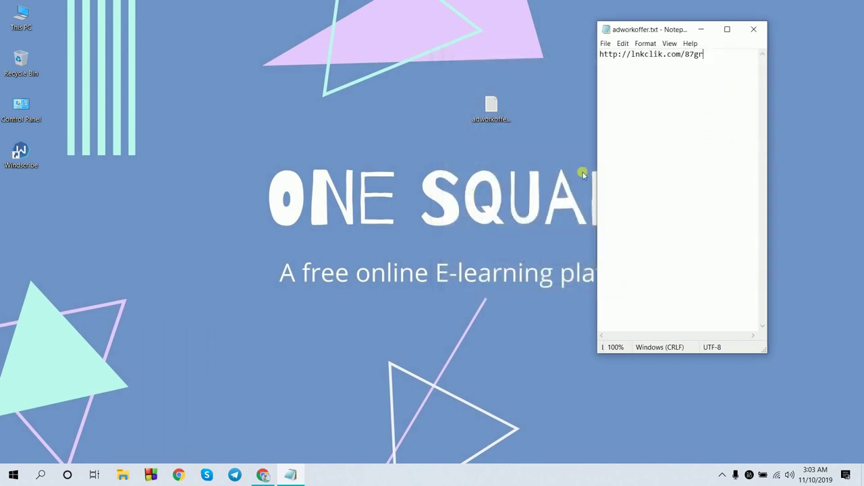
- Close the AdWork Media page in the browser and open the Blogger dashboard in its place
left_click(257, 480)
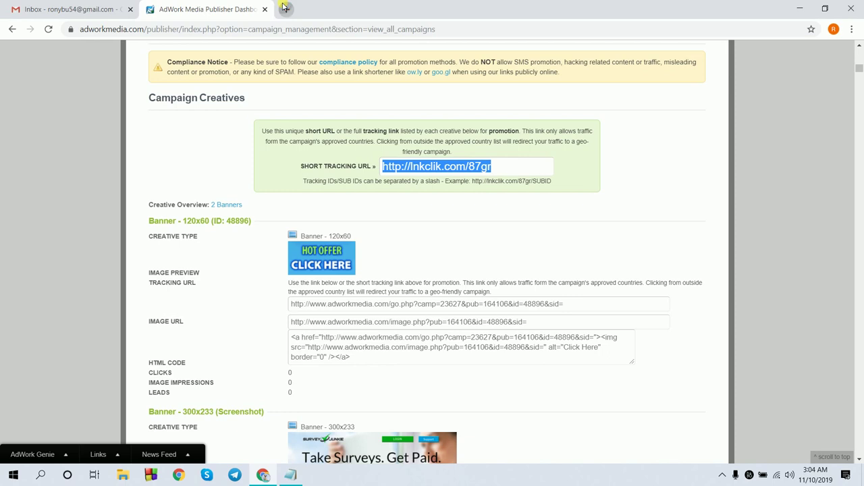
left_click(284, 9)
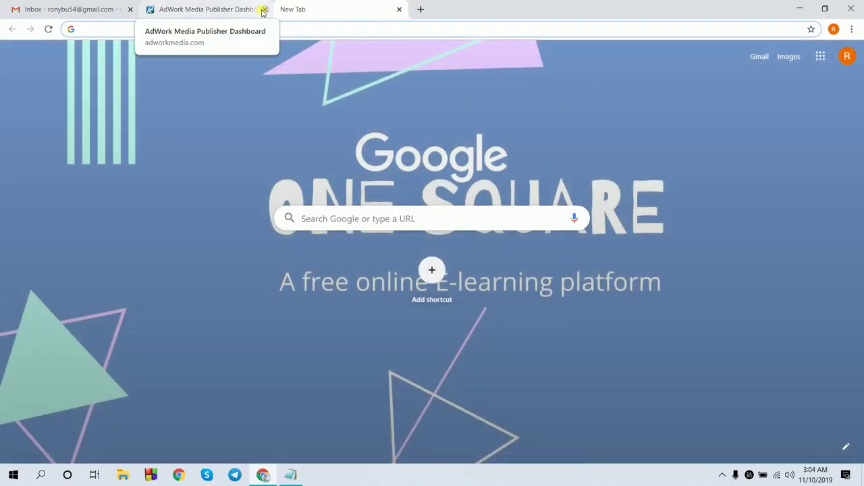
left_click(264, 10)
left_click(182, 28)
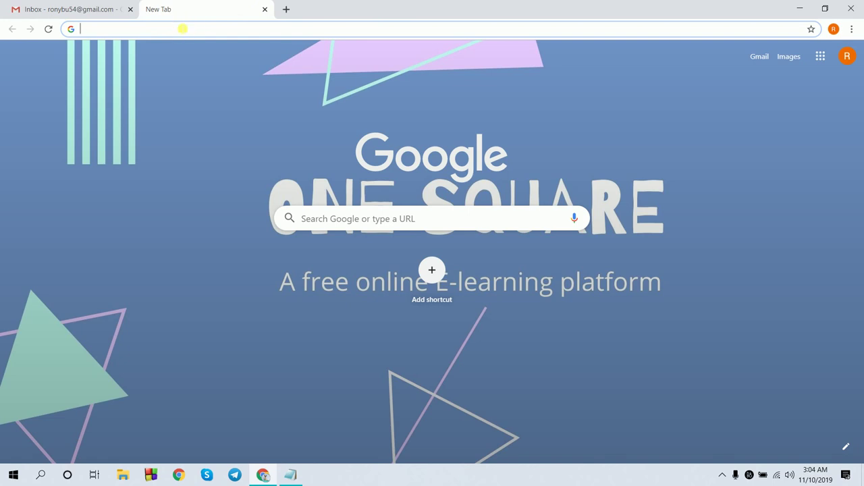
type("blo")
type("o")
key("BackSpace")
key("BackSpace")
type("gger")
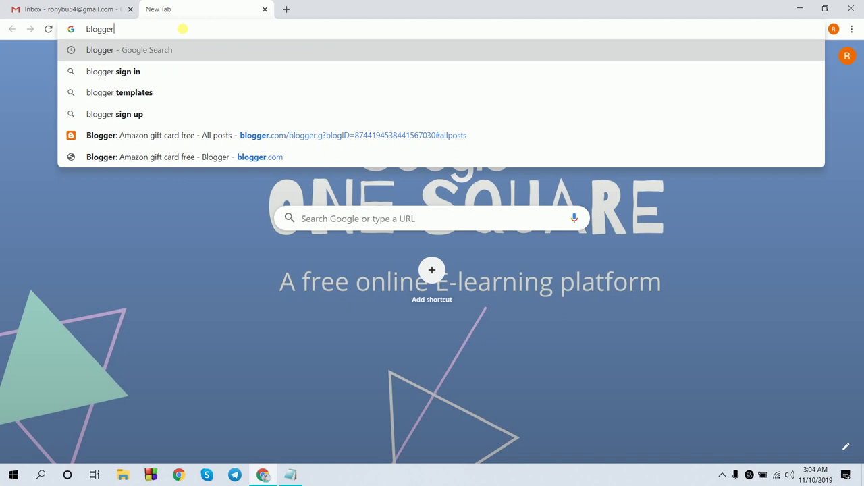
left_click(153, 136)
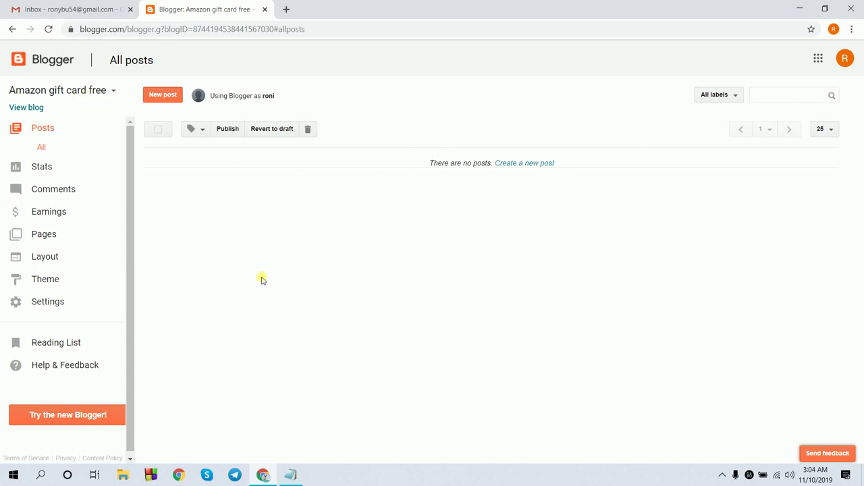
- Start creating a new blog from the Blogger blog list
left_click(71, 91)
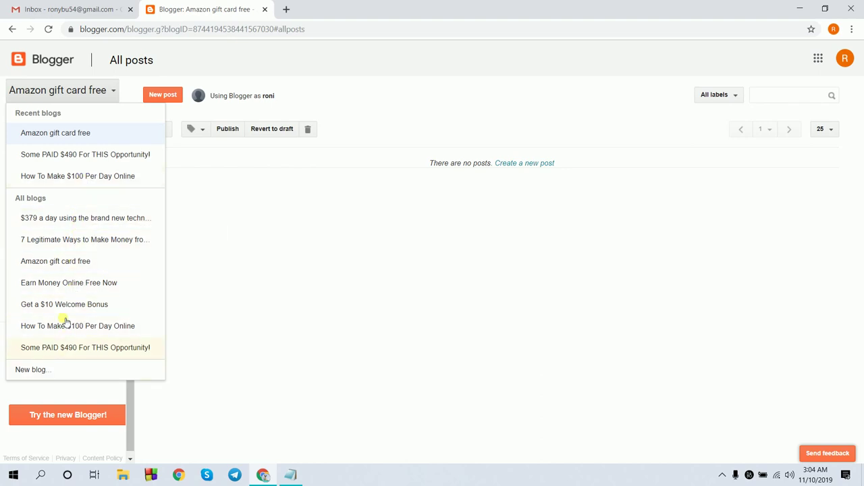
left_click(47, 376)
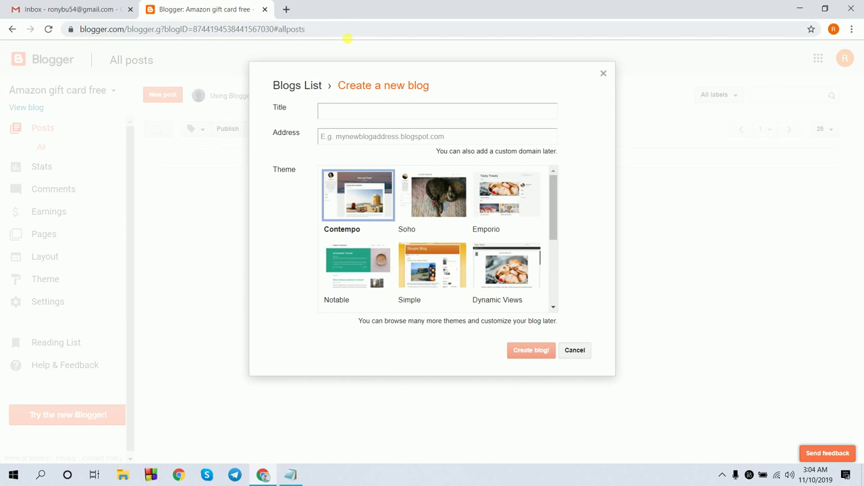
left_click(347, 116)
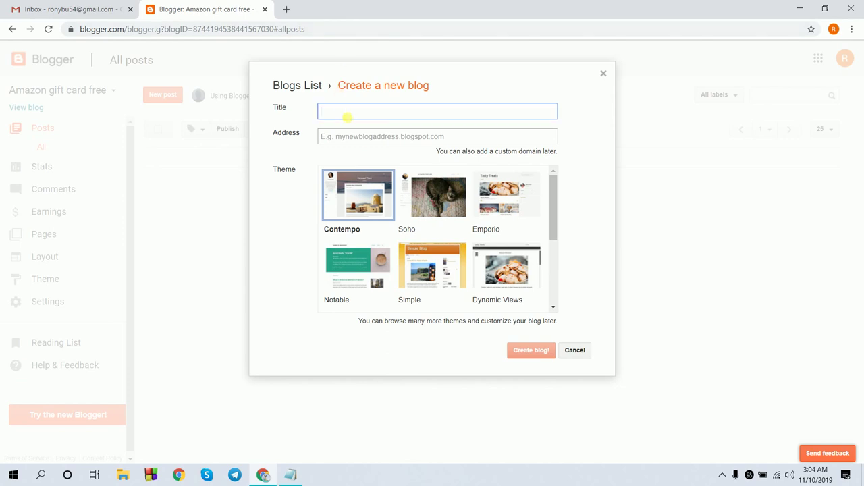
left_click(101, 7)
left_click(196, 5)
- Copy the short tracking URL from adworkoffer.txt and load it in a separate browser tab
left_click(290, 475)
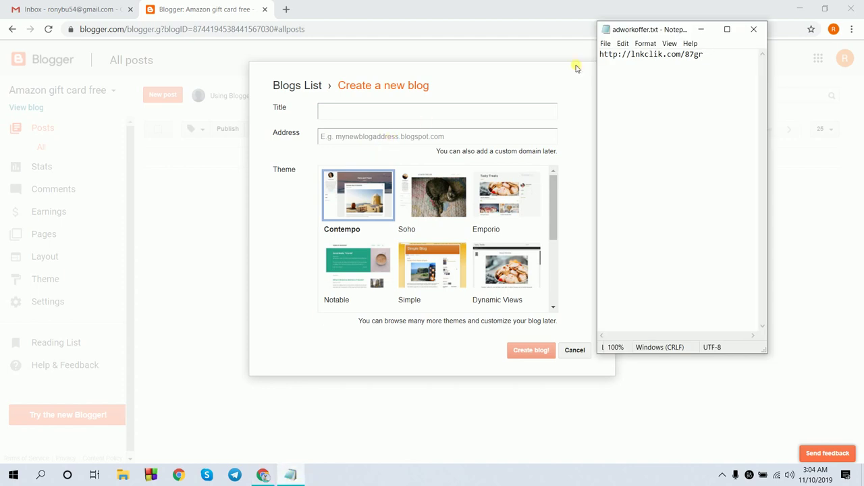
left_click_drag(718, 60, 564, 74)
key("ctrl+c")
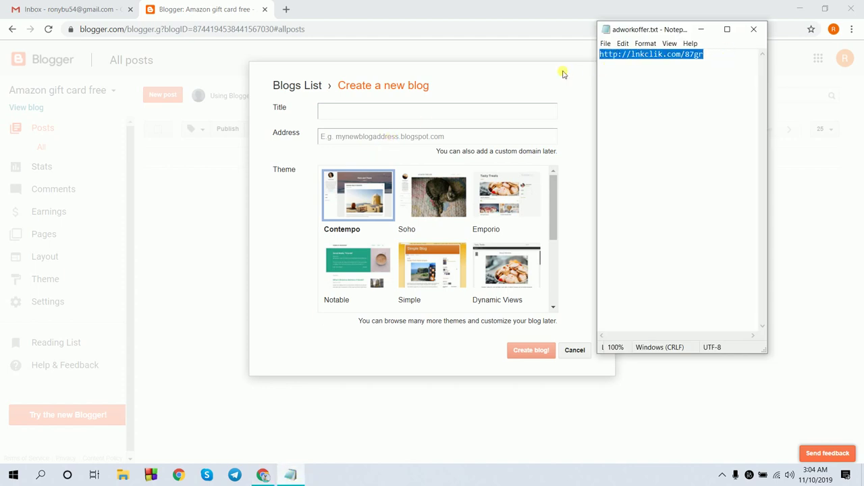
left_click(294, 8)
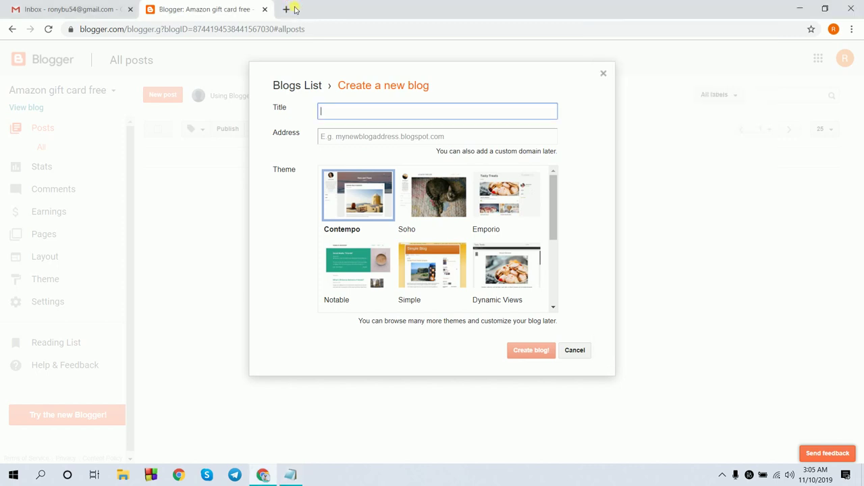
left_click(284, 6)
key("ctrl+v")
key("Return")
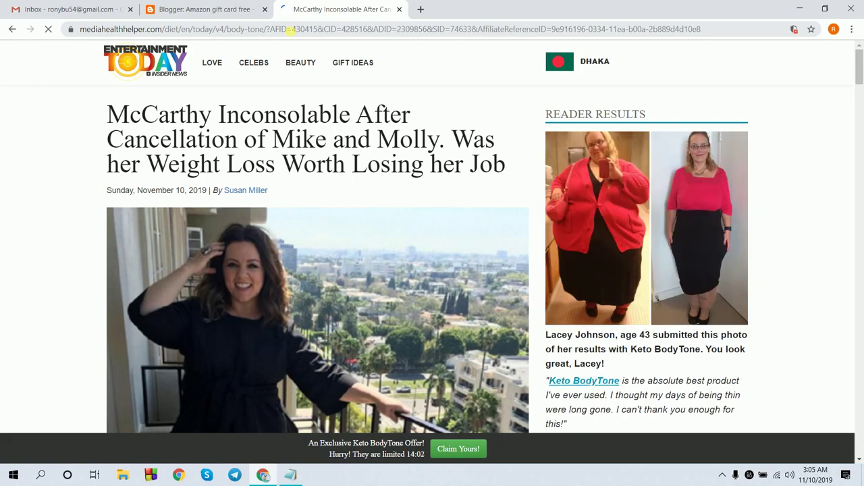
- Skim the page the tracking URL leads to and close it
scroll(348, 137, "down", 10)
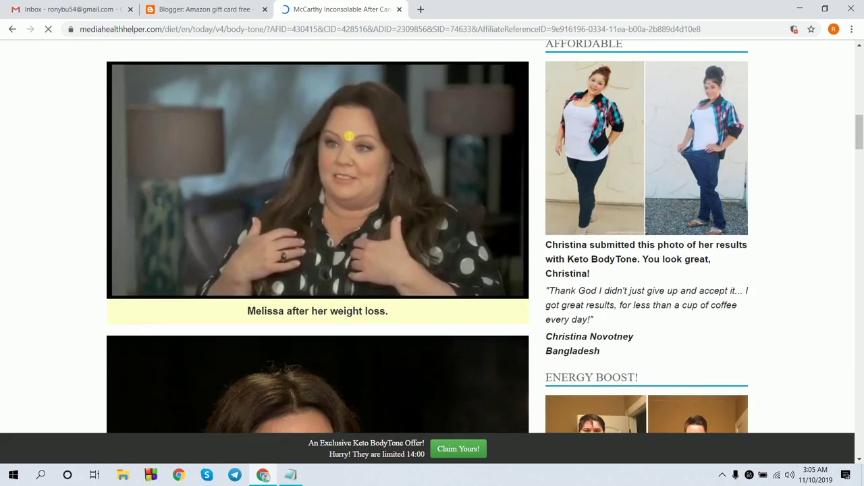
scroll(346, 135, "down", 5)
scroll(344, 133, "up", 15)
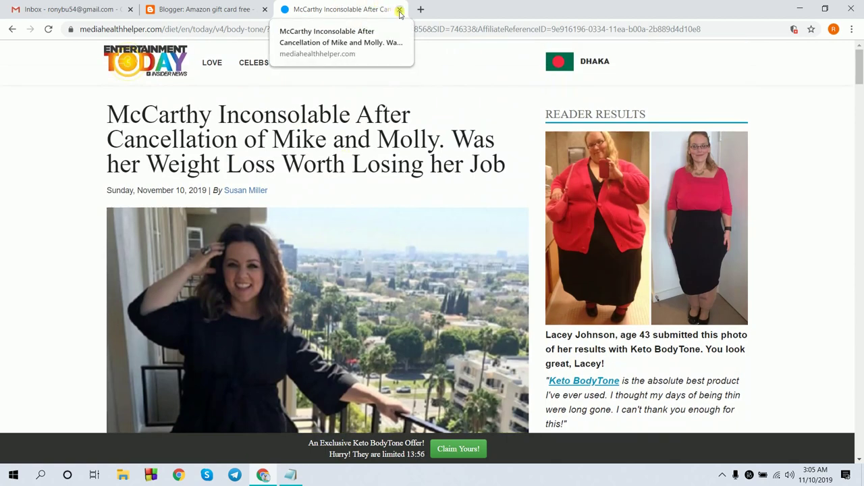
left_click(399, 11)
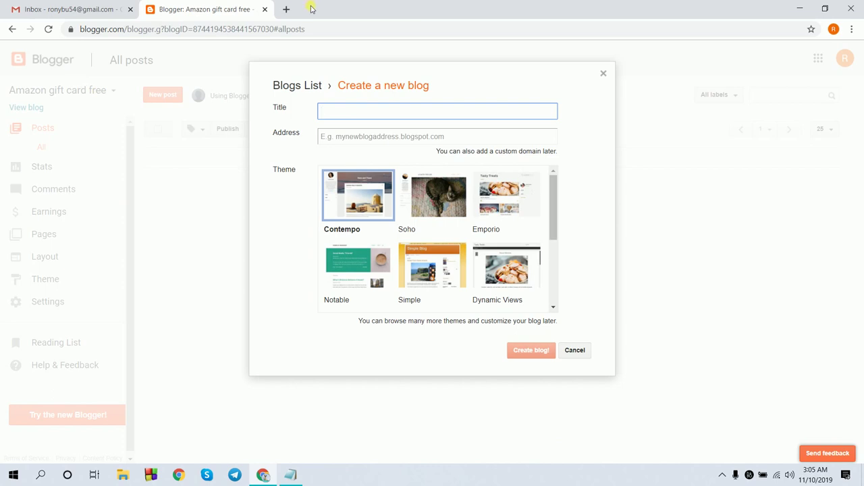
- Open adworkmedia.com in a new browser tab and log in with the saved publisher credentials
left_click(284, 9)
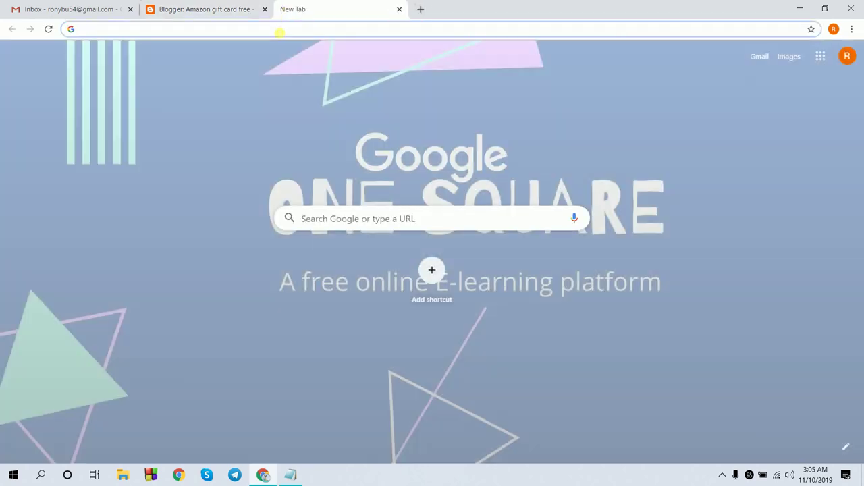
type("ad")
key("Return")
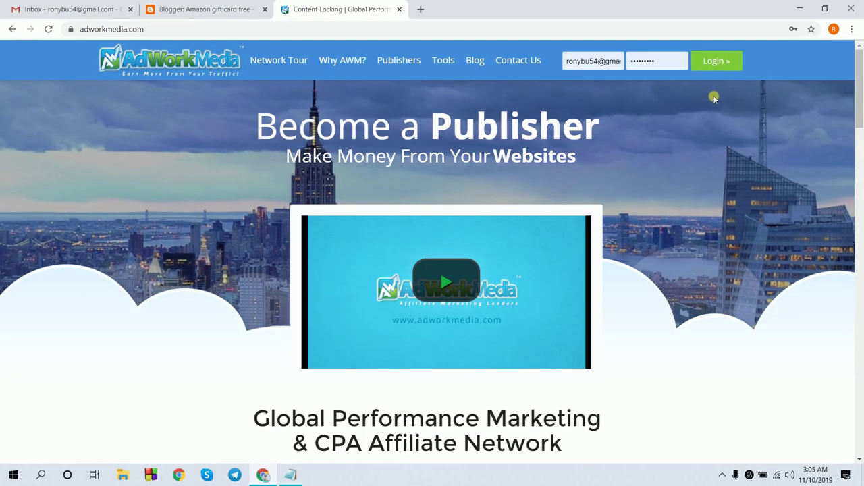
left_click(709, 62)
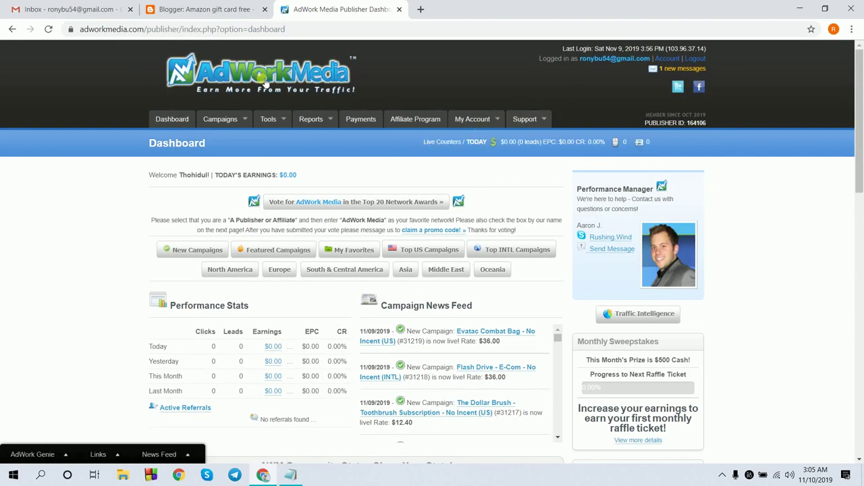
- List all AdWork Media campaigns in the Email Submits category
mouse_move(242, 119)
mouse_move(247, 137)
left_click(346, 171)
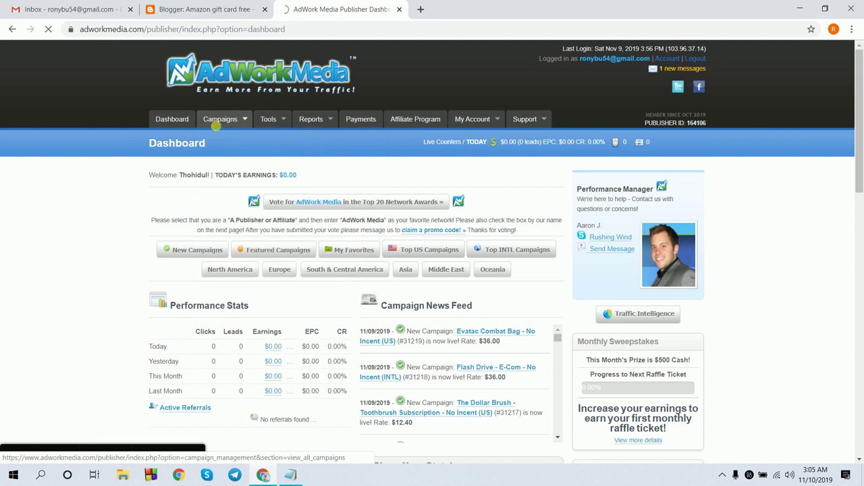
mouse_move(217, 120)
mouse_move(218, 136)
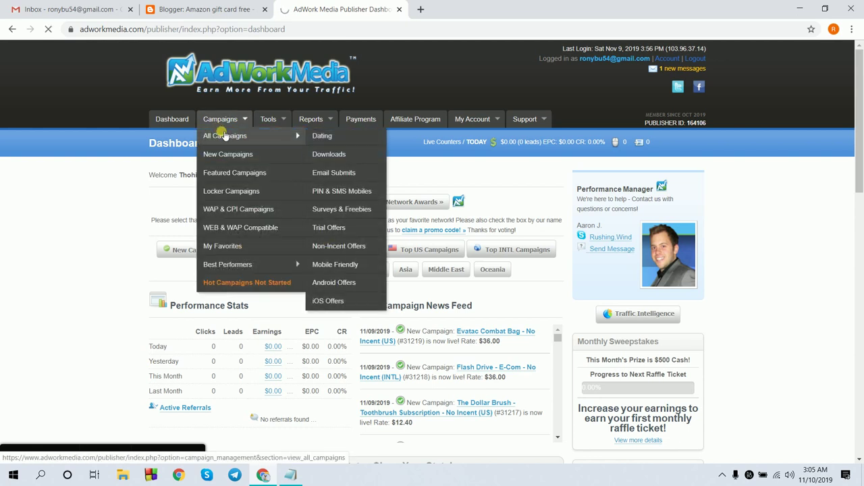
left_click(345, 170)
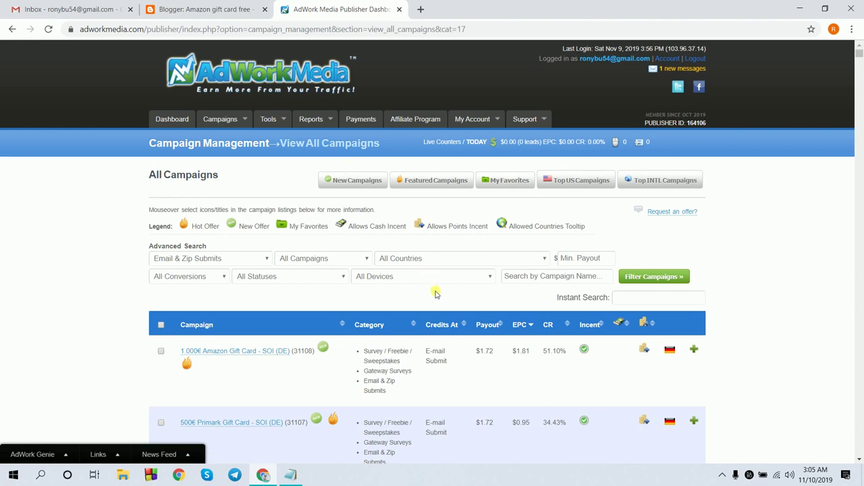
- Browse the email-submit campaigns and choose E-mail Submit as the conversion type in the advanced search
scroll(324, 264, "down", 3)
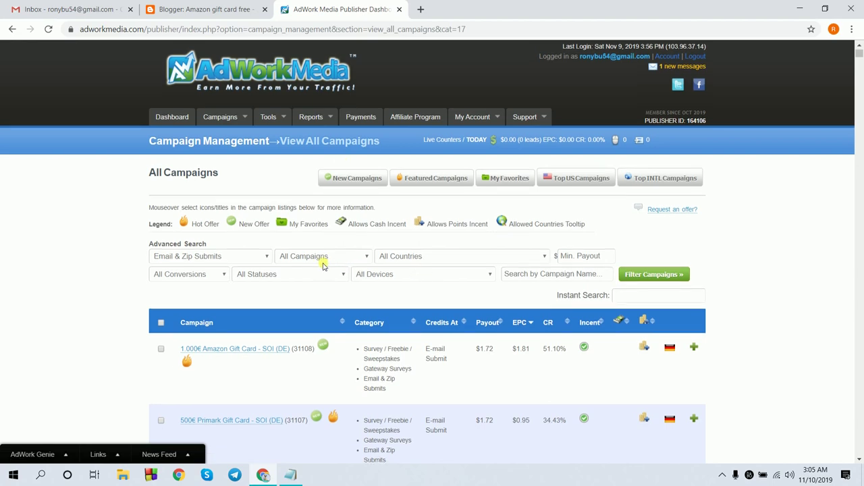
scroll(322, 266, "down", 5)
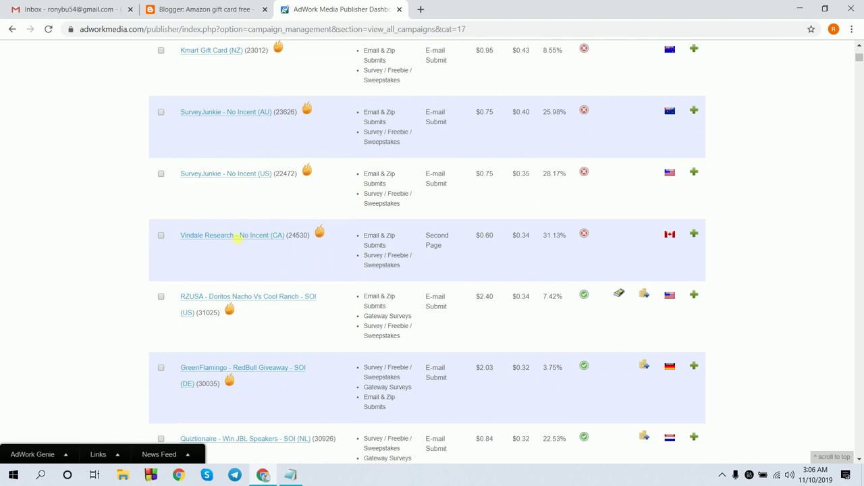
mouse_move(241, 236)
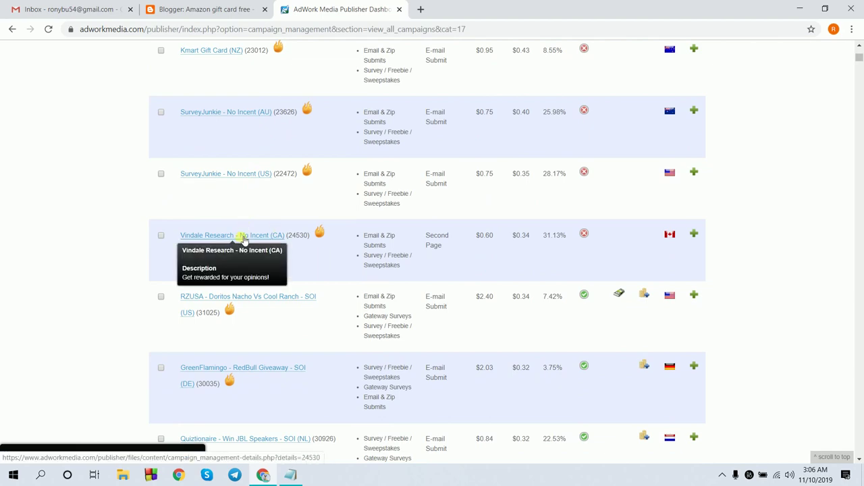
scroll(291, 172, "up", 8)
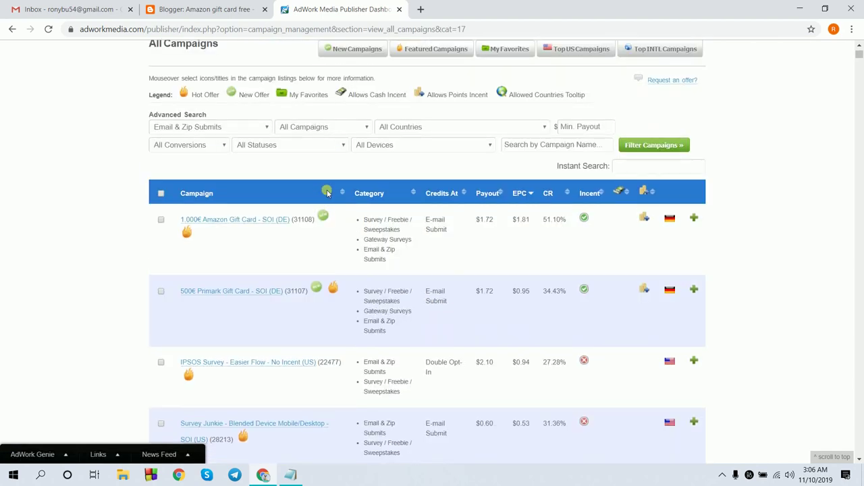
left_click(211, 147)
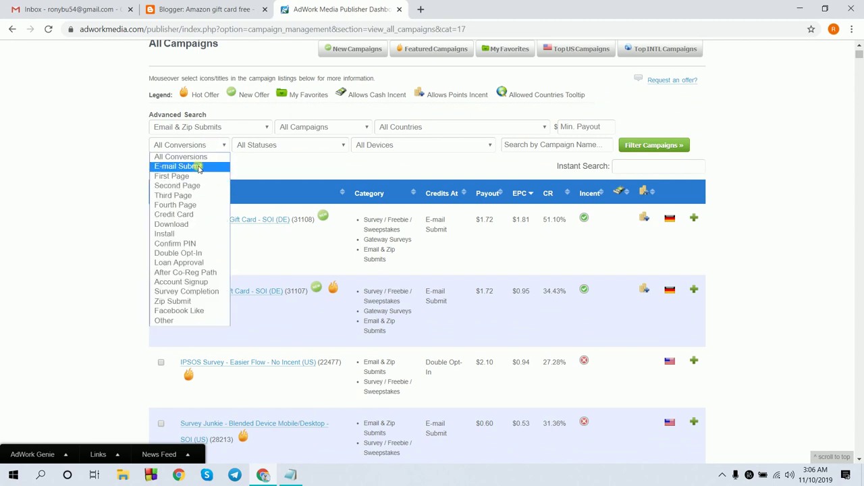
left_click(198, 166)
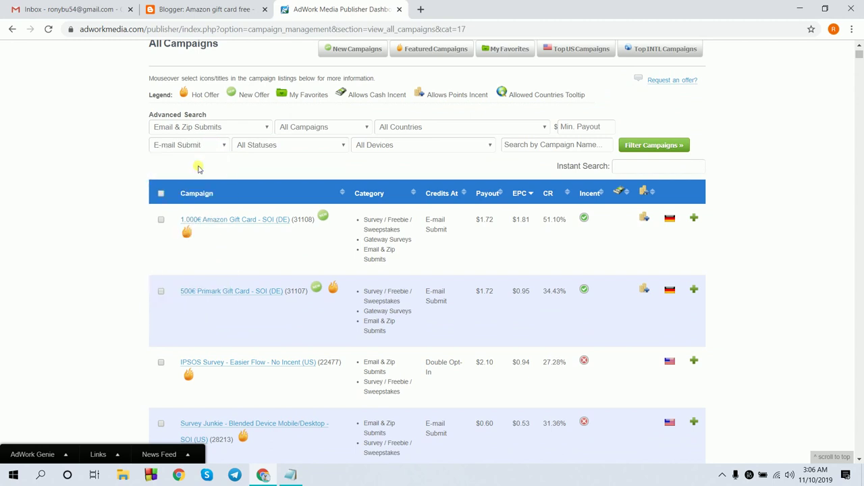
- Open the details of the SurveyJunkie - No Incent (CA) campaign and preview its landing page
scroll(314, 234, "down", 6)
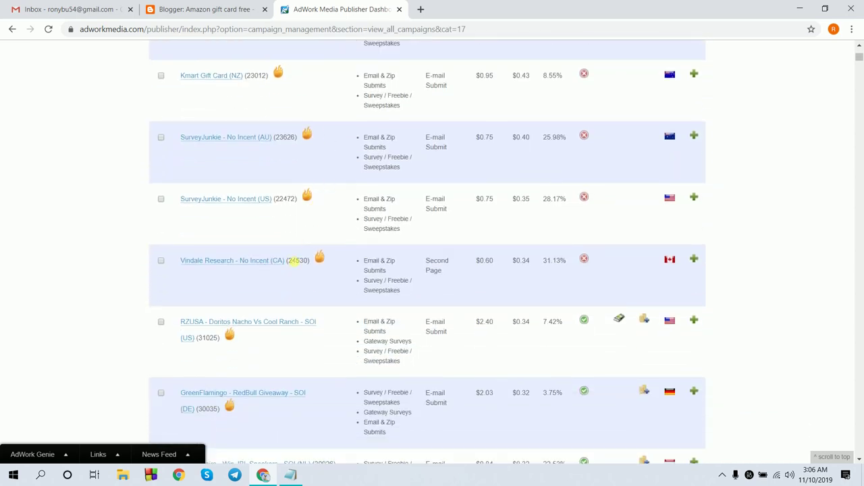
scroll(387, 321, "down", 1)
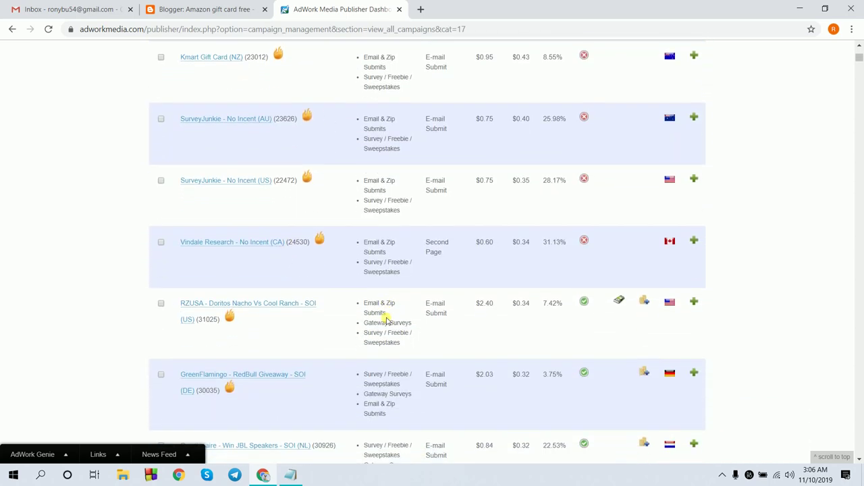
scroll(386, 321, "up", 2)
scroll(386, 321, "down", 2)
scroll(386, 321, "down", 3)
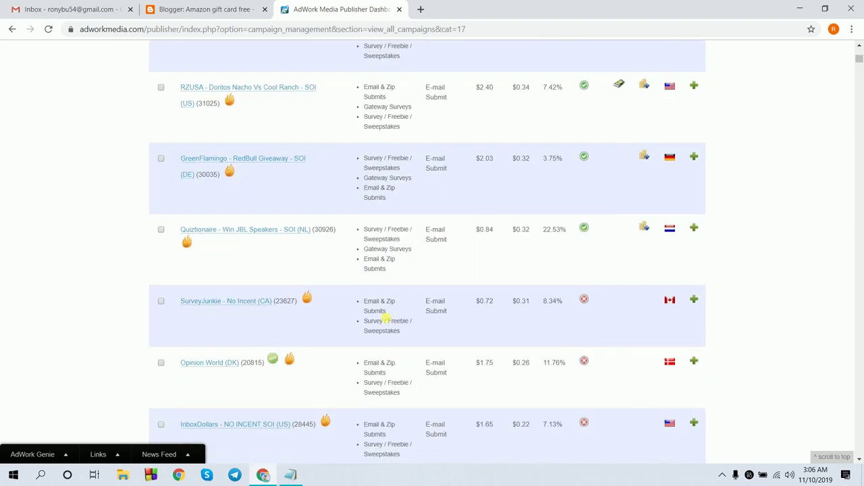
left_click(223, 298)
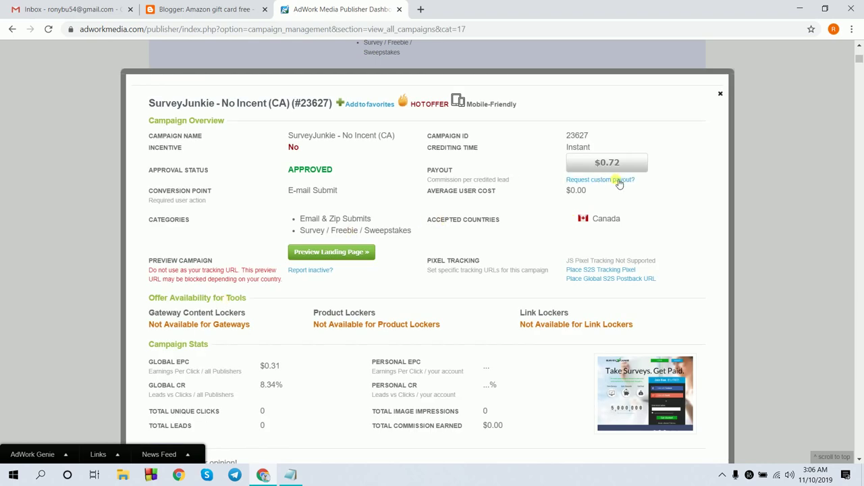
left_click(665, 399)
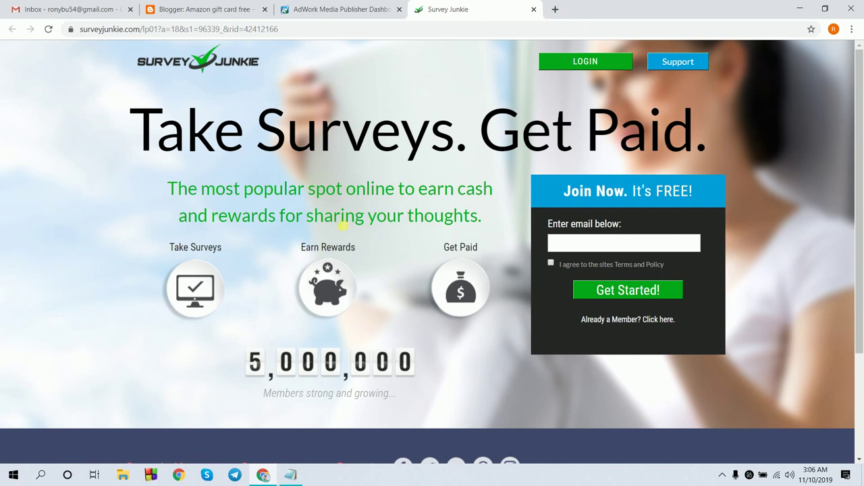
- Title the new Blogger blog "survey junkie" and set its address to surveyjunie.blogspot.com
left_click(205, 10)
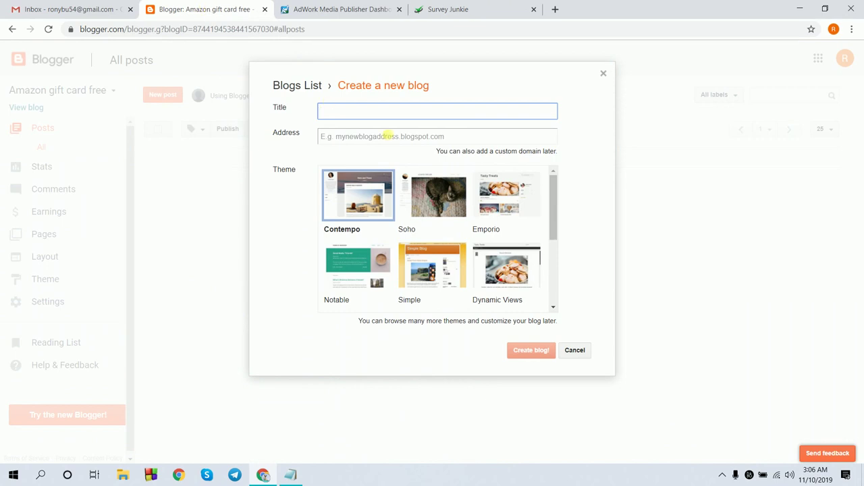
left_click(455, 8)
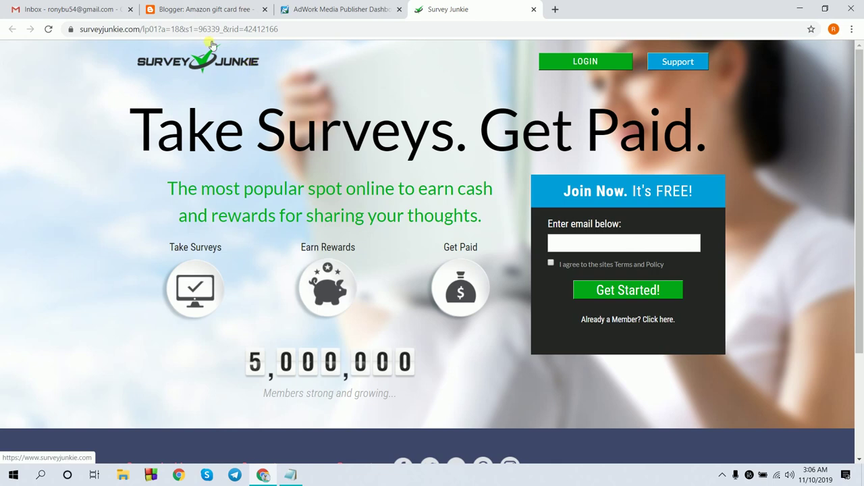
left_click(206, 9)
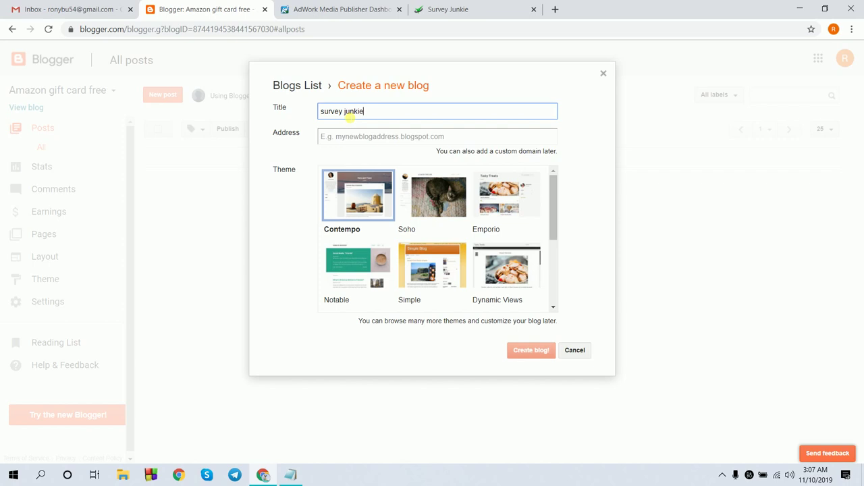
left_click(352, 140)
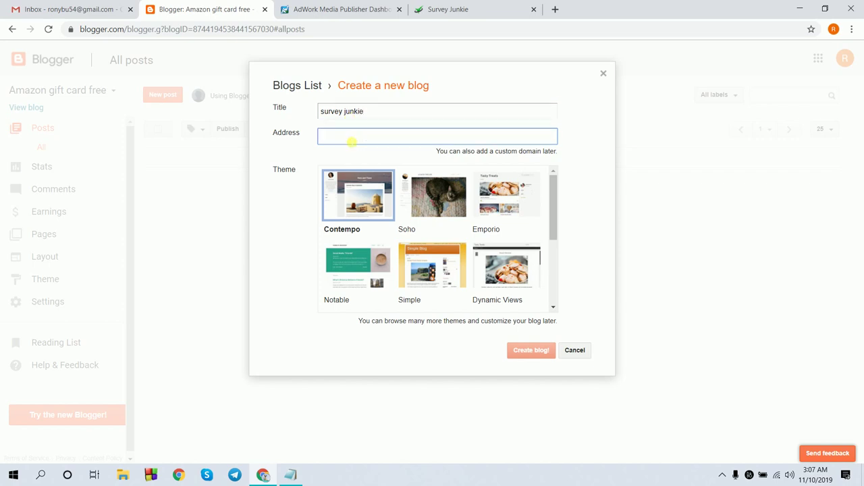
type("s")
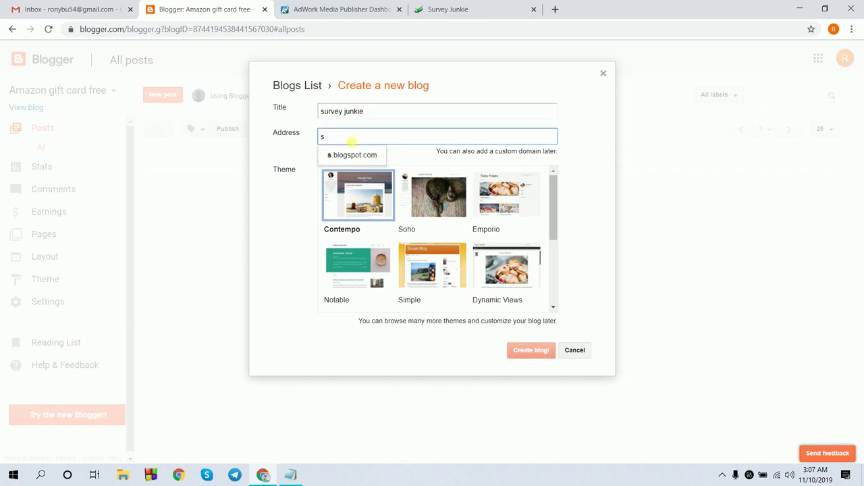
type("urveyjun")
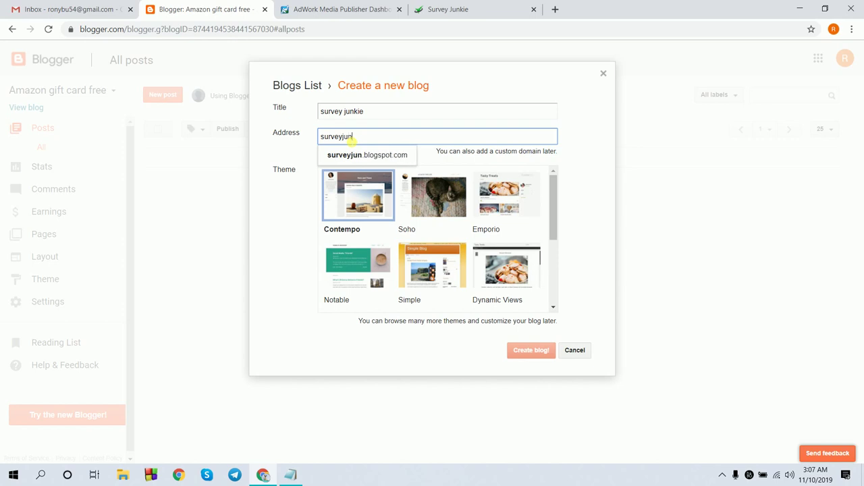
type("ie")
left_click(366, 158)
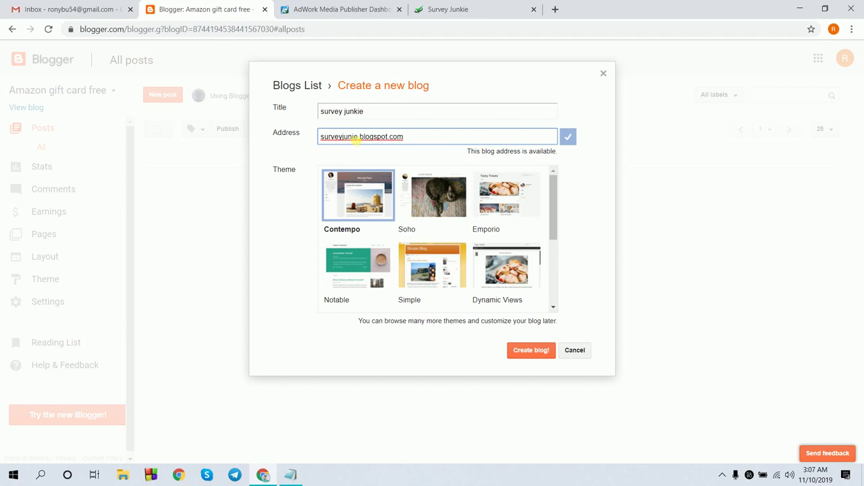
- Try surveyjunkie.blogspot.com as the new blog's address and restore surveyjunie.blogspot.com
left_click(354, 136)
type("i")
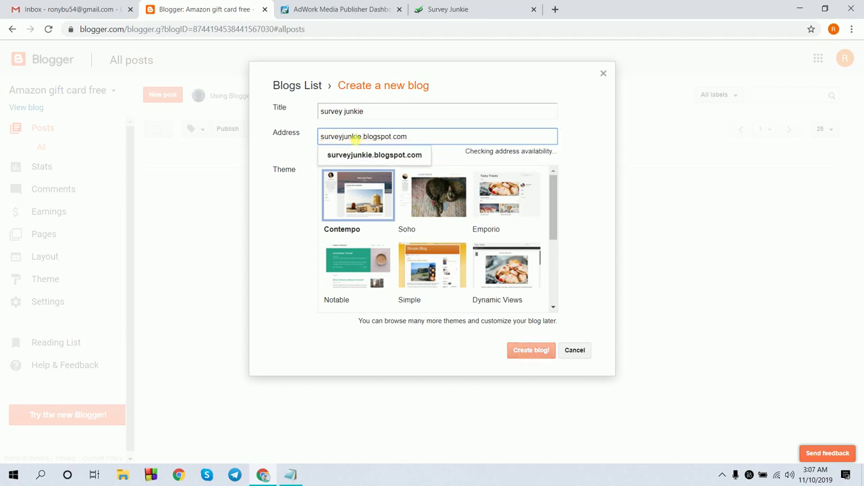
left_click(353, 156)
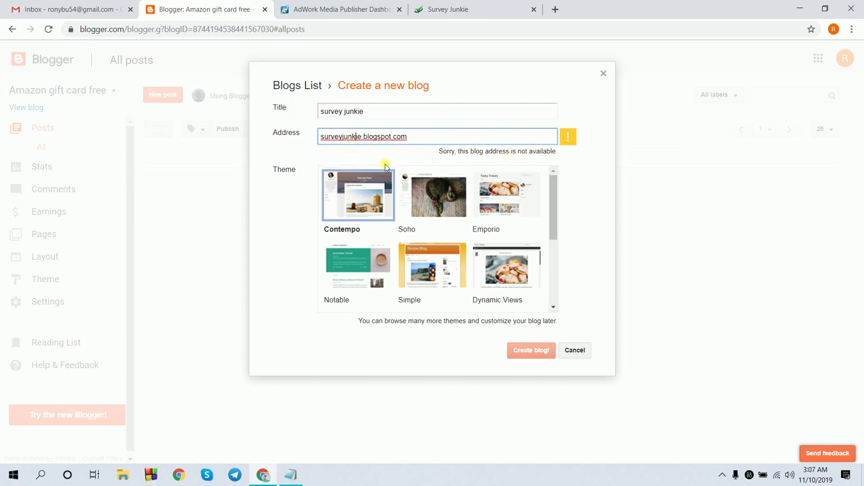
key("BackSpace")
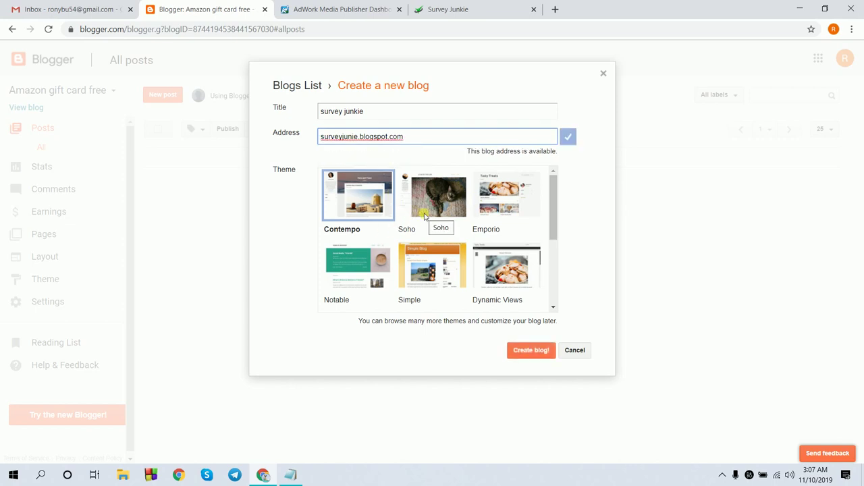
- Choose the Contempo theme and create the blog
scroll(426, 215, "down", 3)
scroll(426, 215, "up", 3)
left_click(376, 215)
left_click(549, 349)
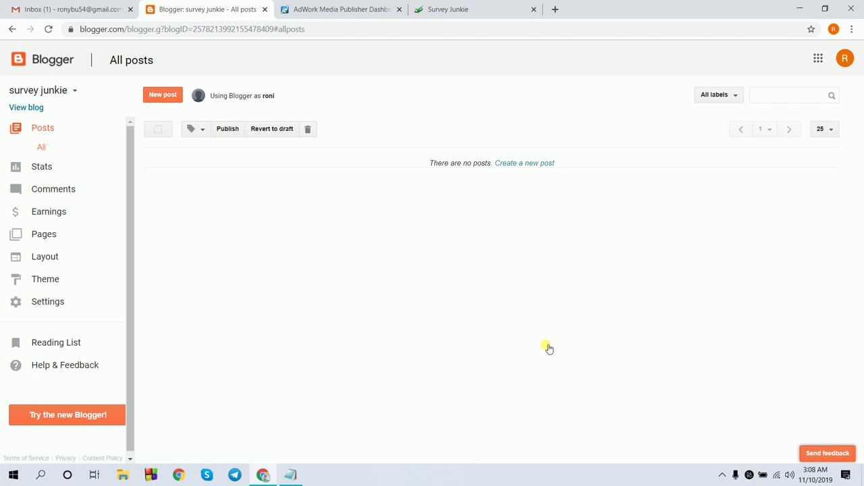
- View the new survey junkie blog's live page and its web address, and close that page
left_click(52, 86)
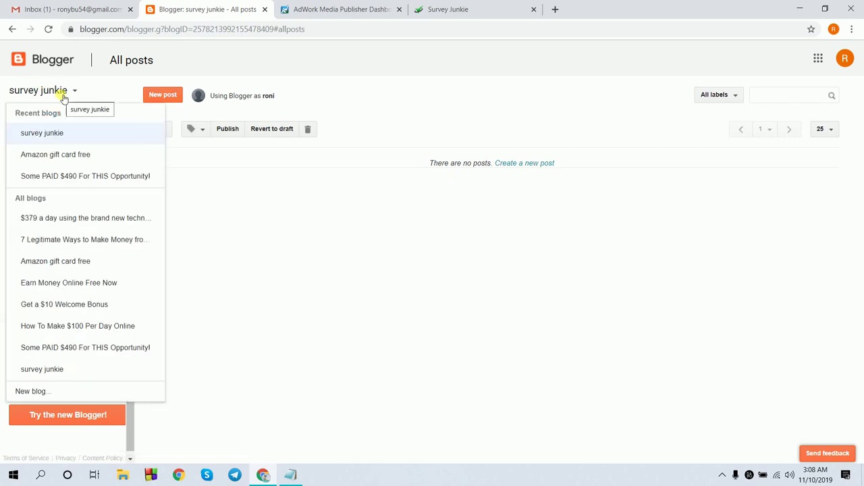
left_click(58, 95)
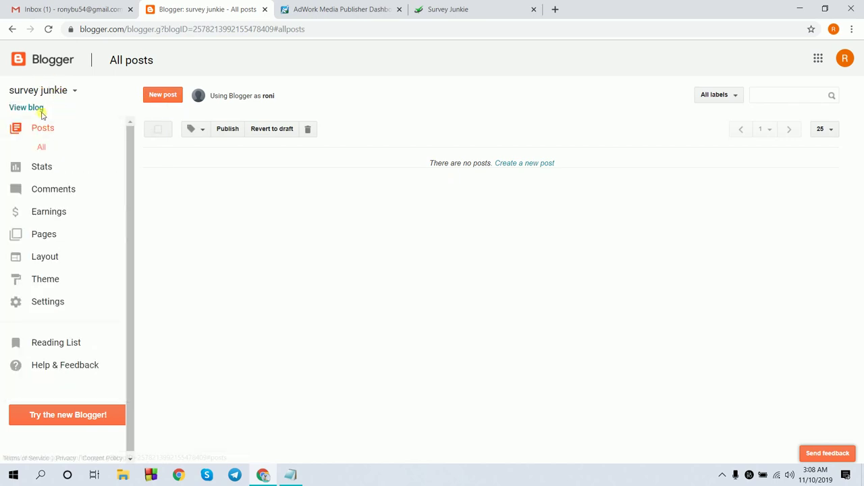
left_click(31, 108)
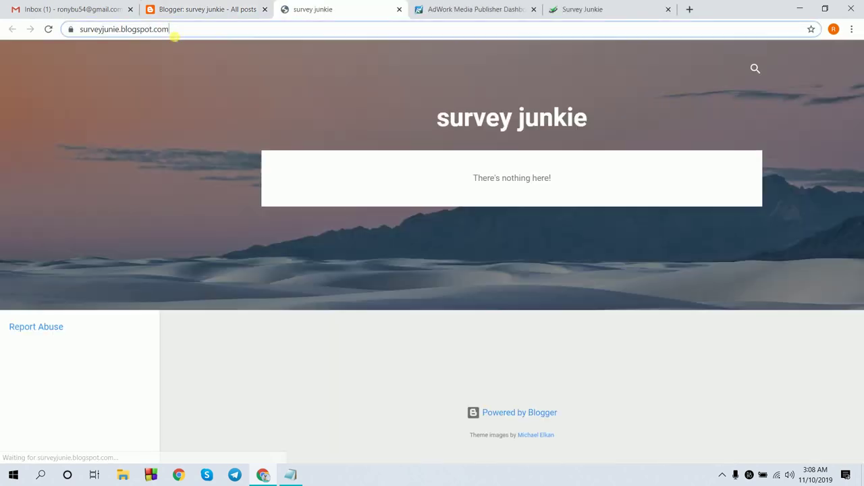
left_click_drag(173, 32, 68, 13)
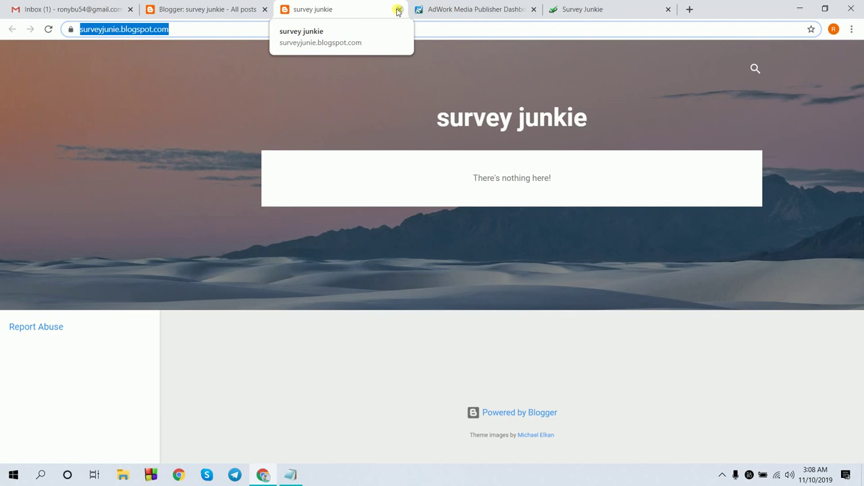
left_click(398, 9)
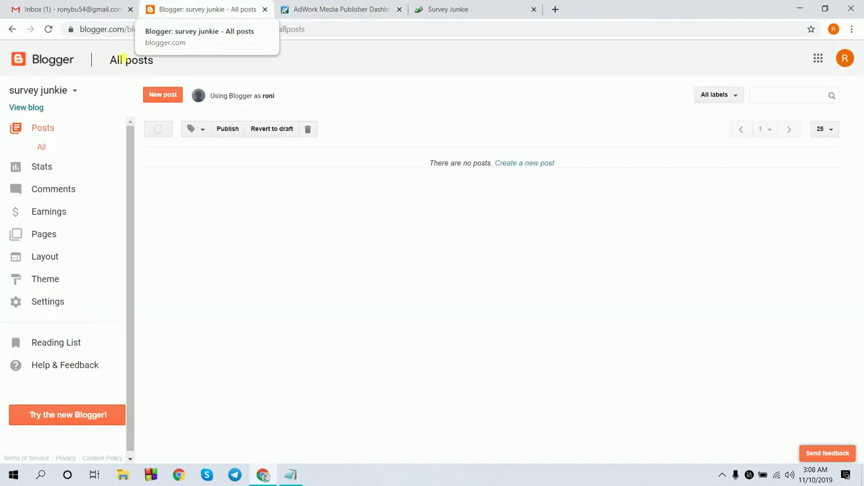
left_click(52, 92)
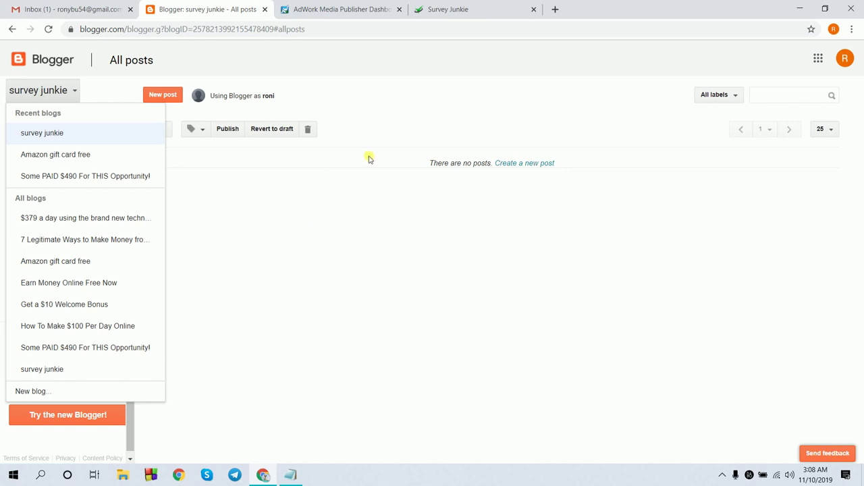
left_click(293, 202)
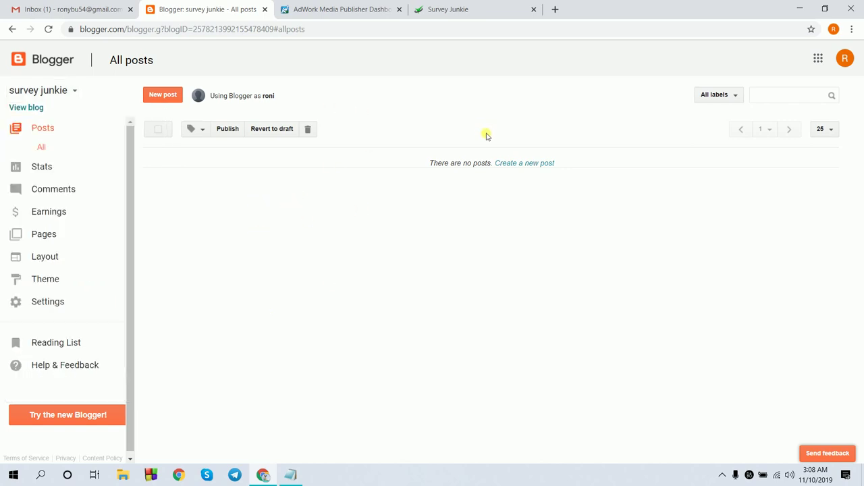
left_click(511, 164)
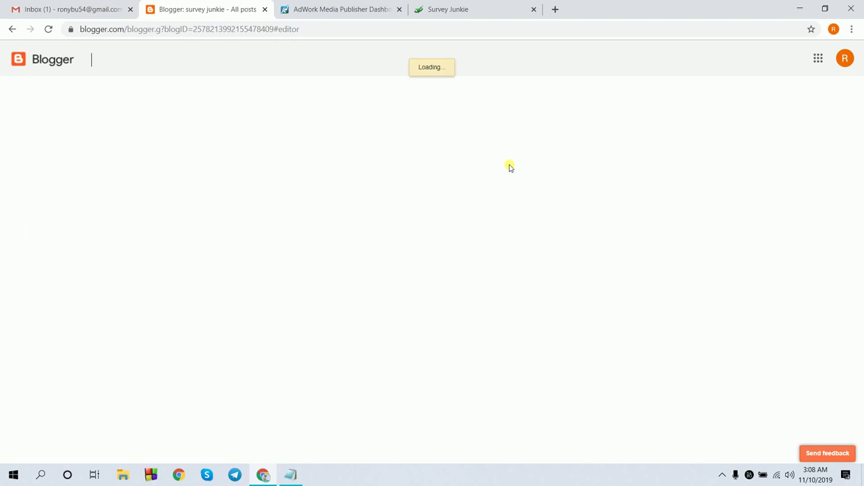
left_click(12, 28)
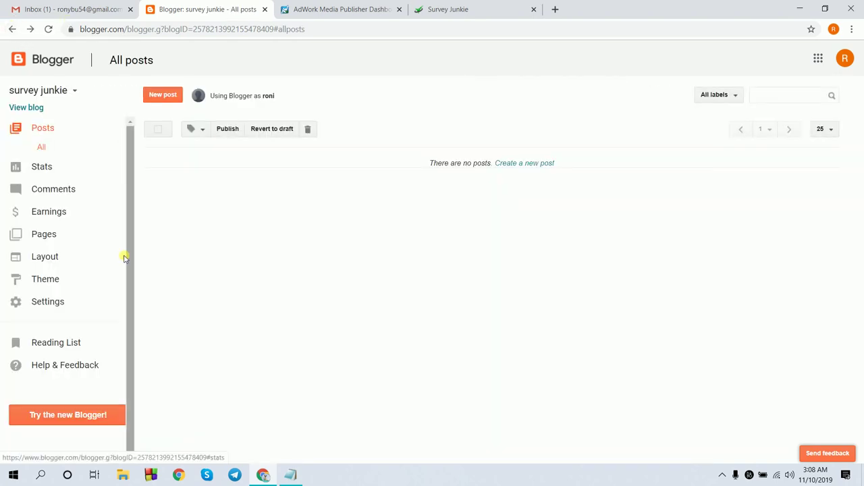
left_click(86, 306)
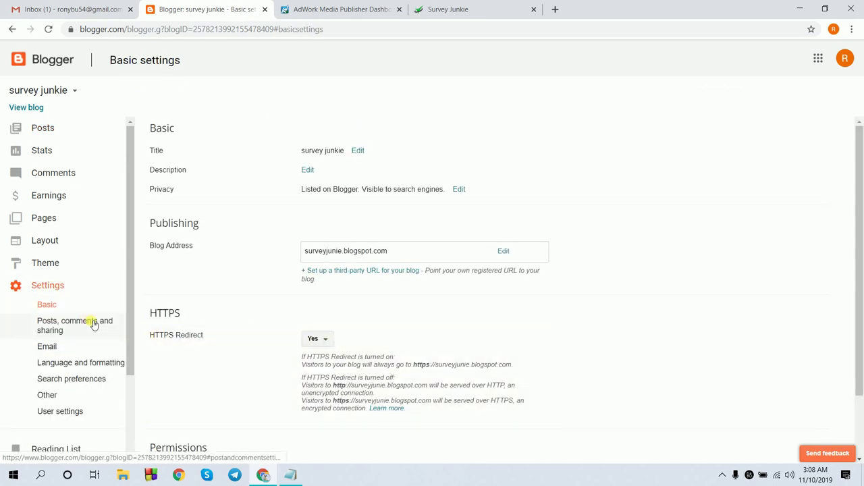
left_click(69, 268)
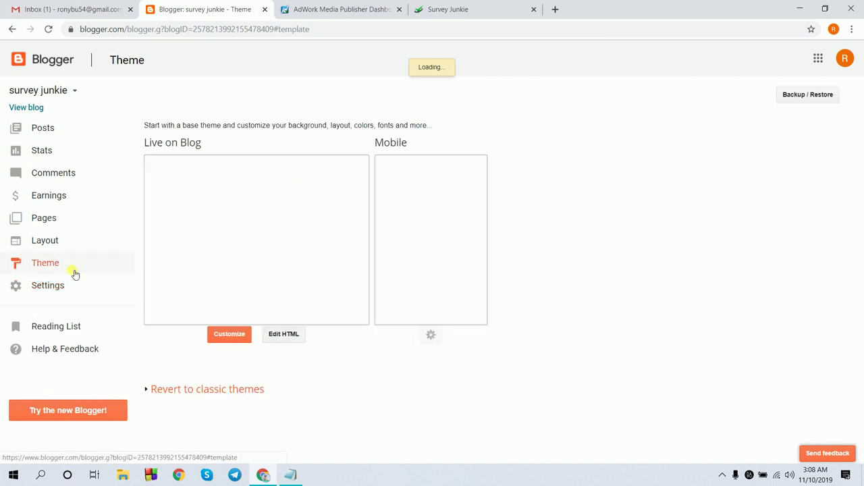
left_click(239, 337)
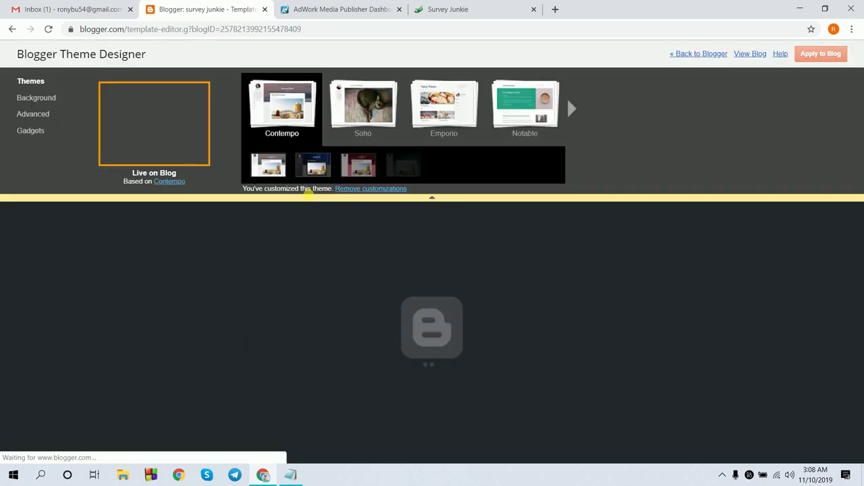
left_click(9, 30)
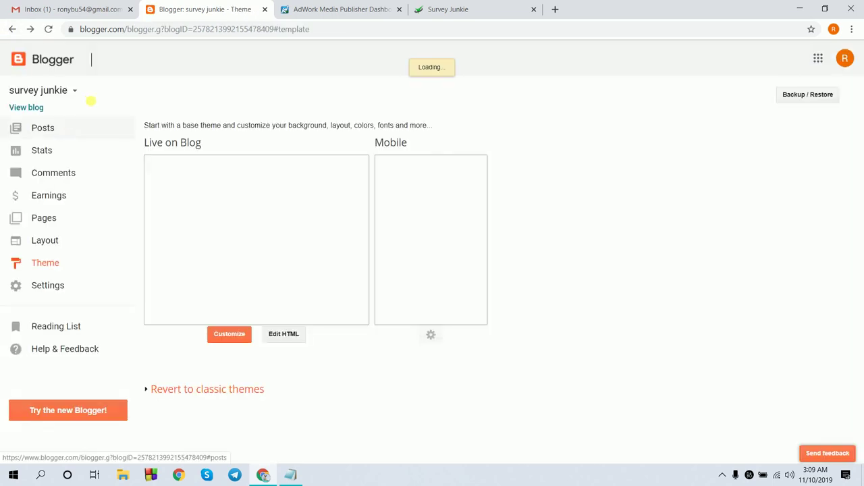
left_click(60, 89)
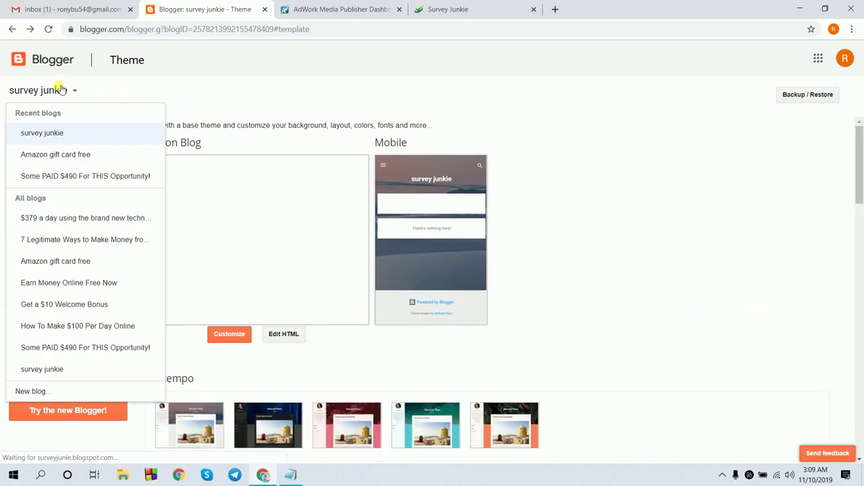
left_click(60, 135)
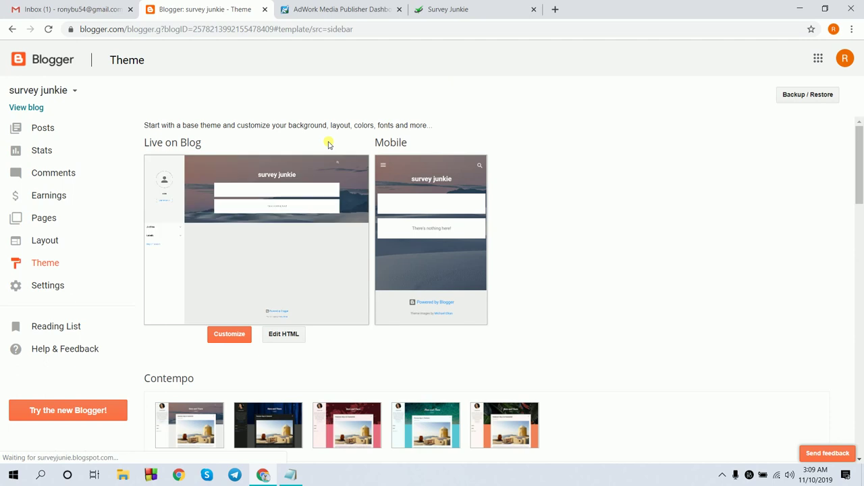
- Start a new post in the survey junkie blog and revisit the SurveyJunkie landing page
left_click(64, 138)
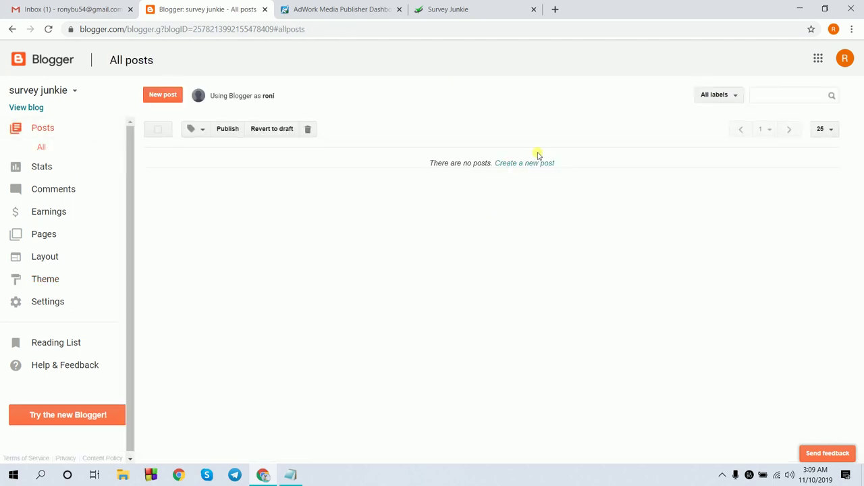
left_click(532, 166)
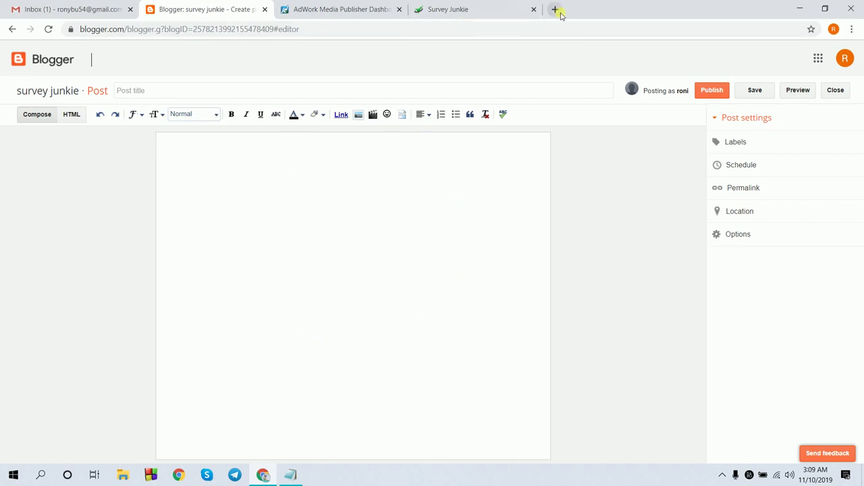
left_click(444, 6)
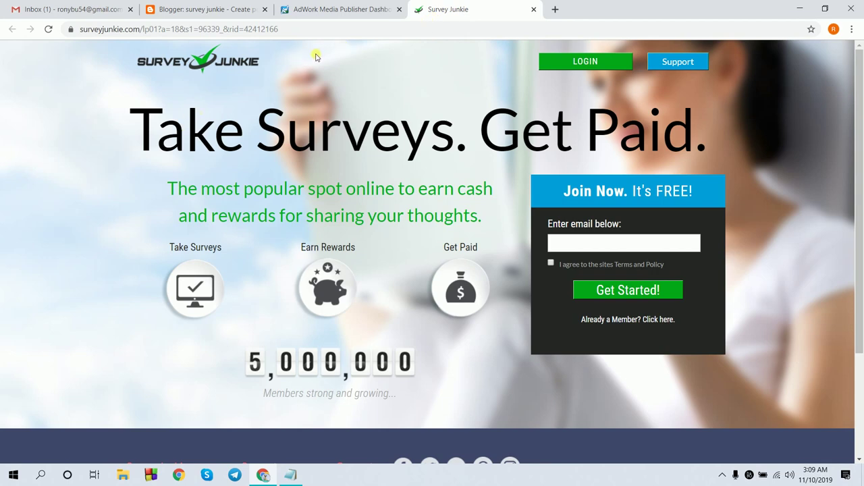
- Search Google Images for "survey junkie" in a new browser tab
left_click(554, 9)
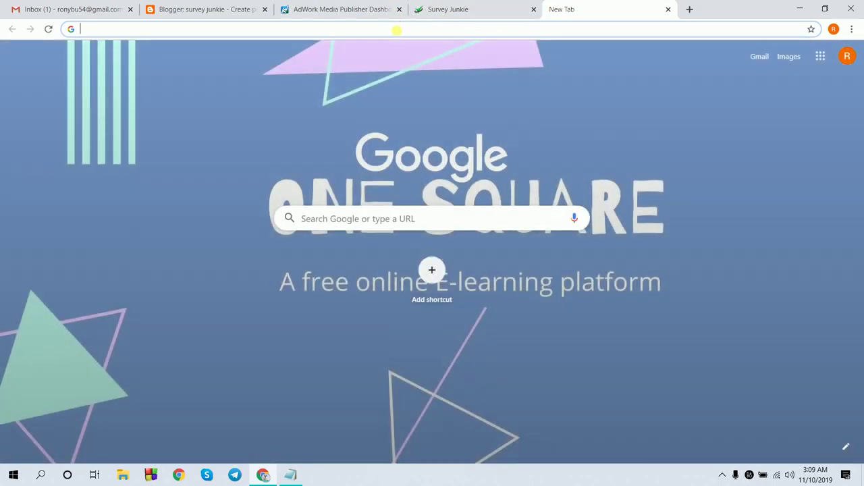
type("sur")
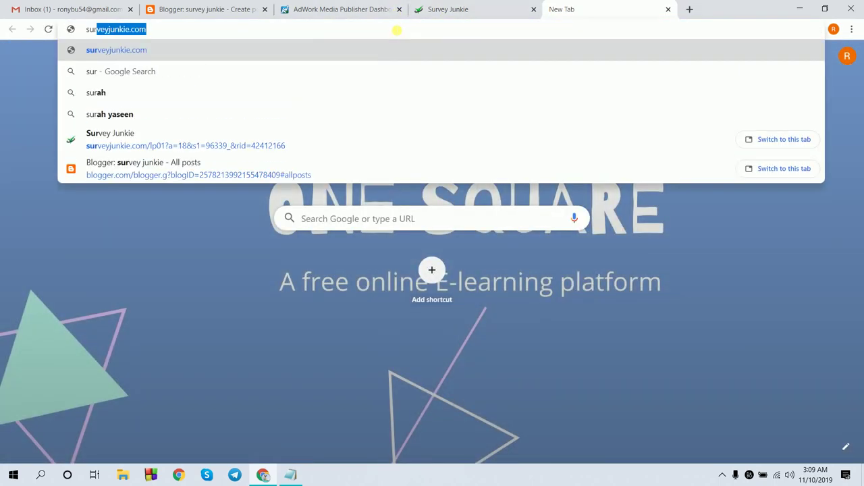
type("vey ")
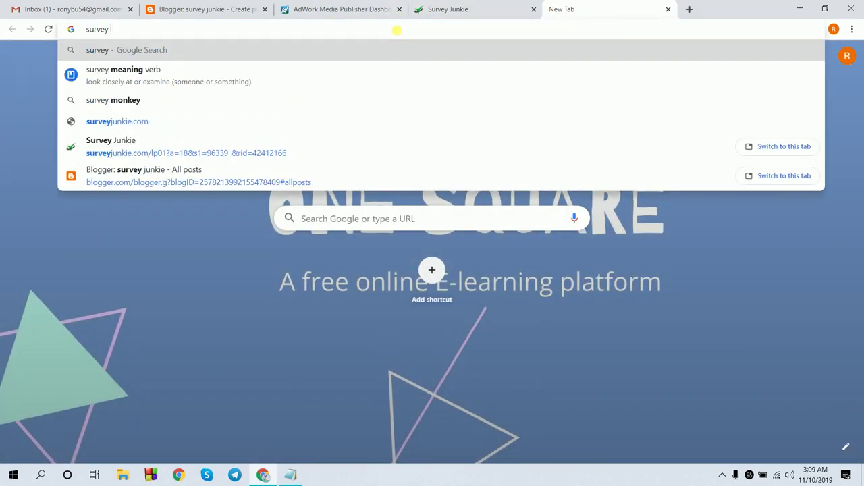
type("junkie")
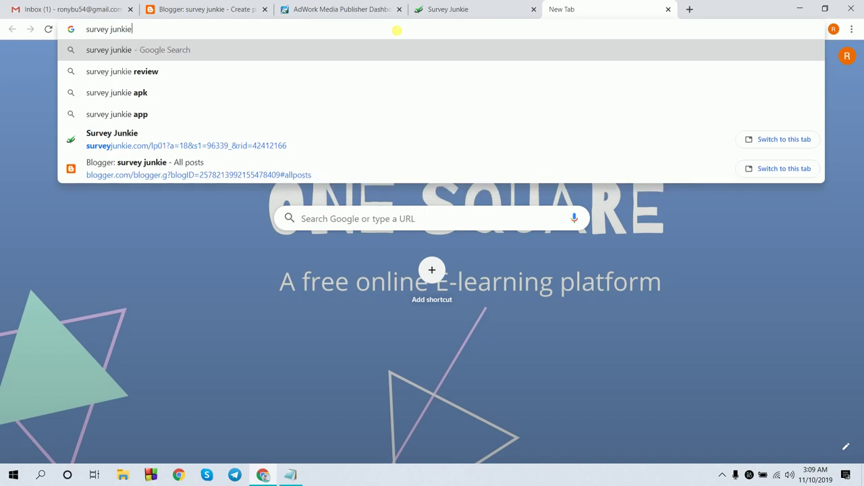
key("Return")
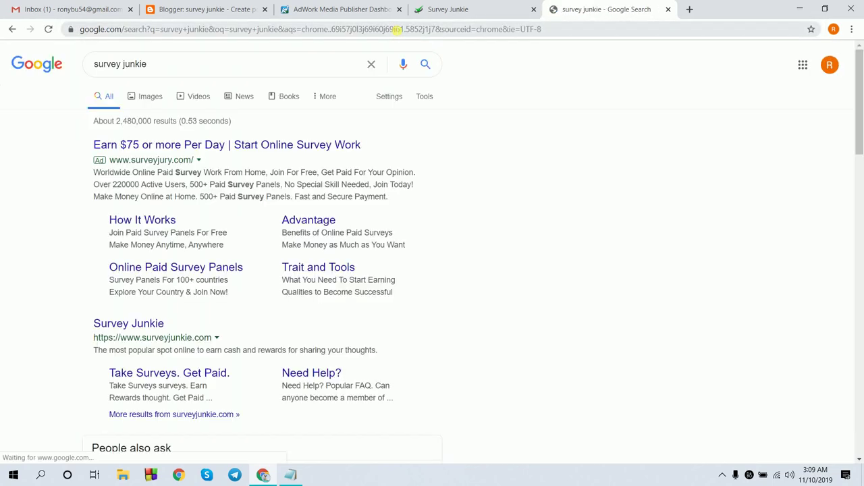
left_click(159, 98)
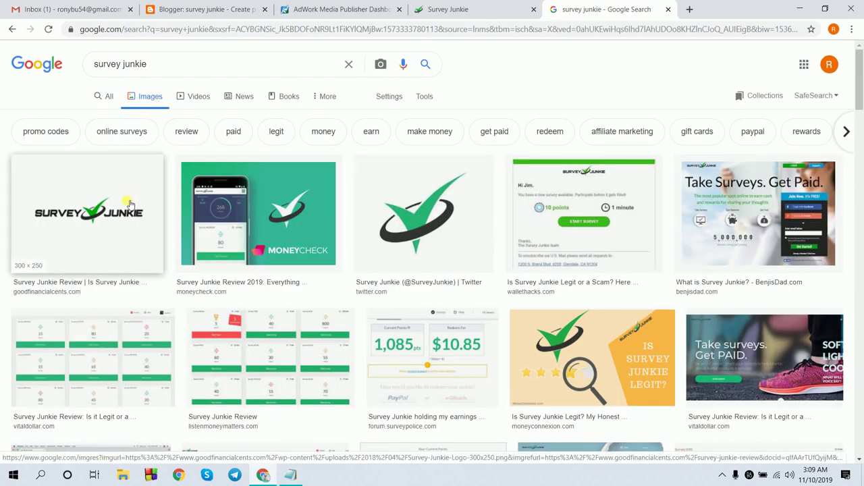
- Open the SURVEY JUNKIE logo result from goodfinancialcents.com in a new tab and save the image to the Desktop
right_click(80, 188)
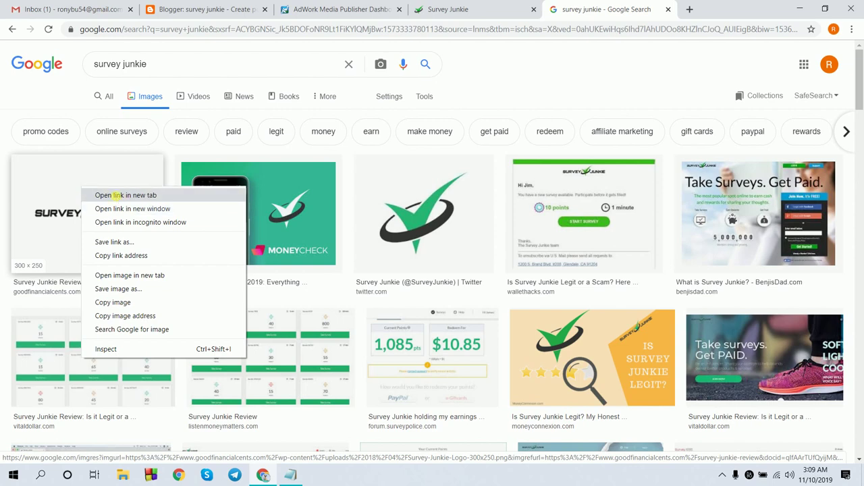
left_click(116, 195)
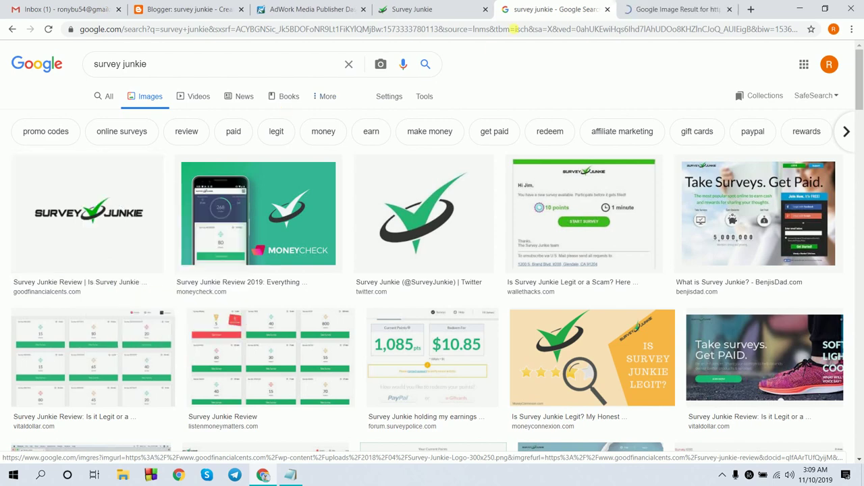
left_click(654, 5)
right_click(431, 132)
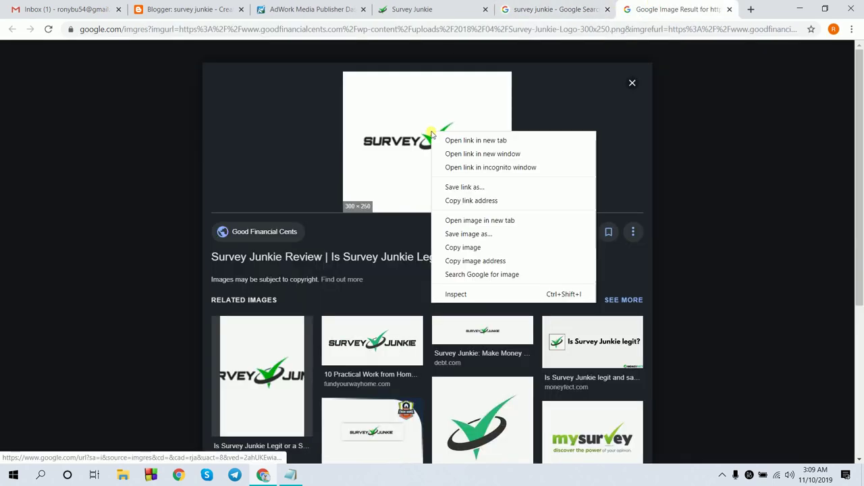
left_click(451, 235)
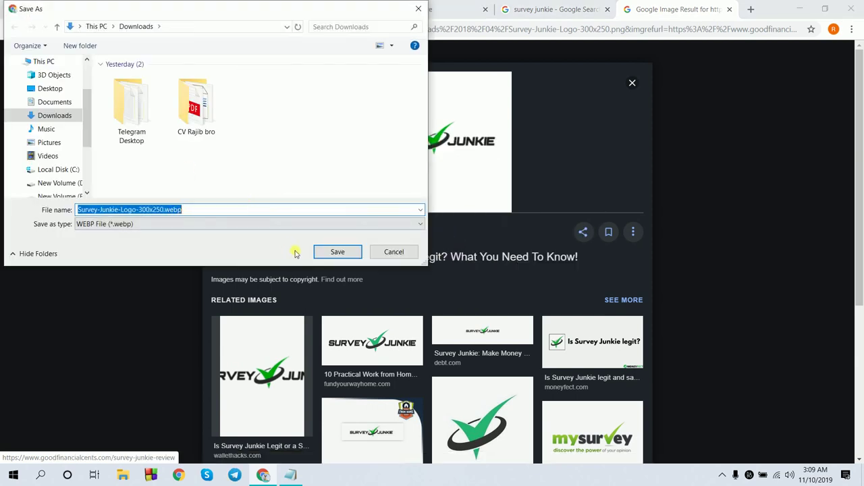
left_click(54, 88)
left_click(326, 251)
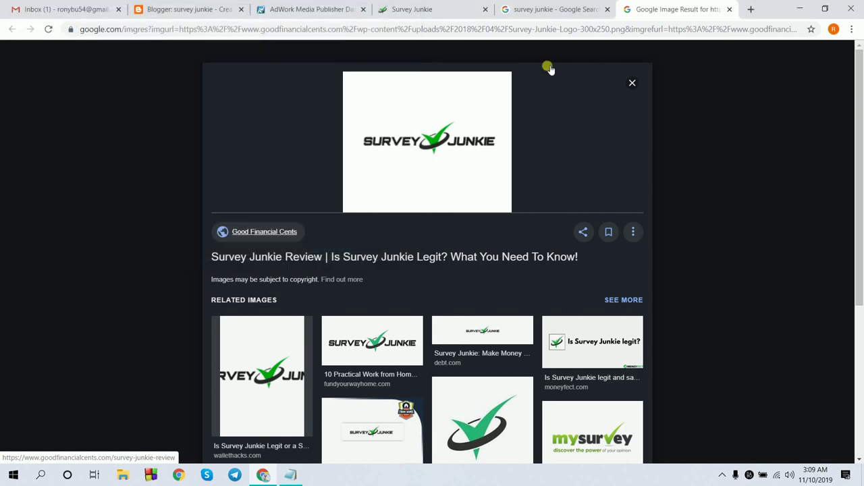
- Browse the survey junkie image results and search Google Images for "click button" instead
left_click(521, 4)
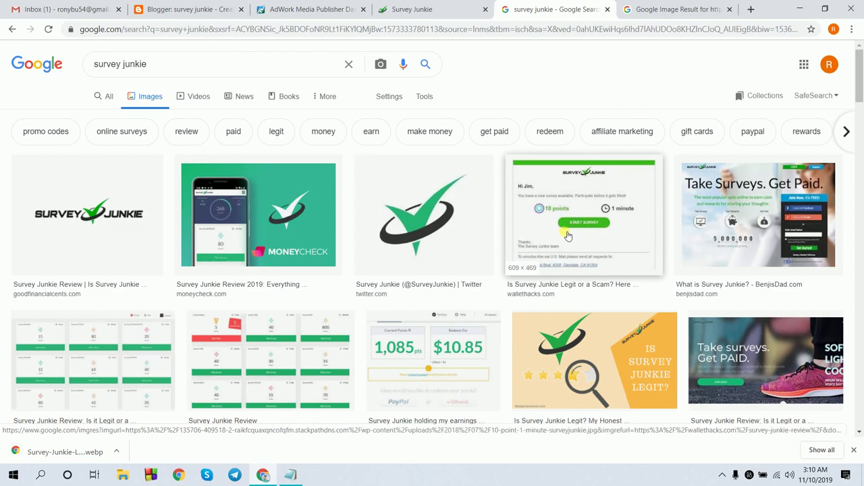
scroll(567, 235, "down", 1)
scroll(567, 235, "down", 5)
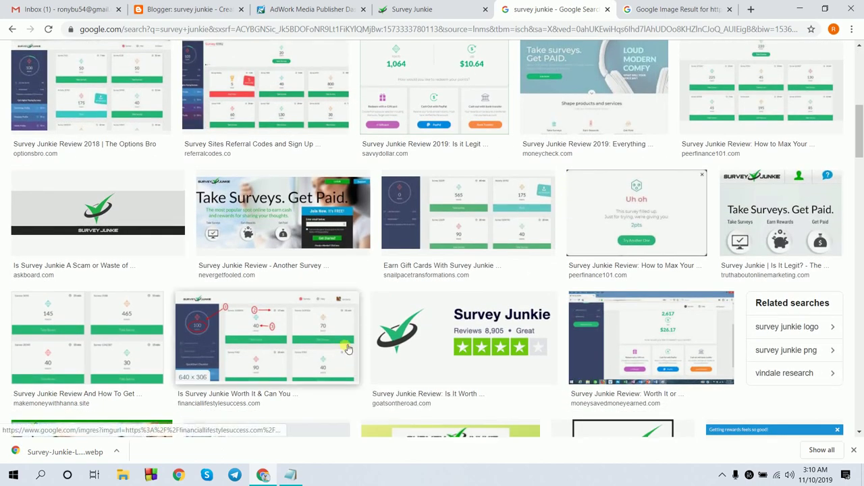
scroll(324, 202, "up", 6)
left_click(213, 73)
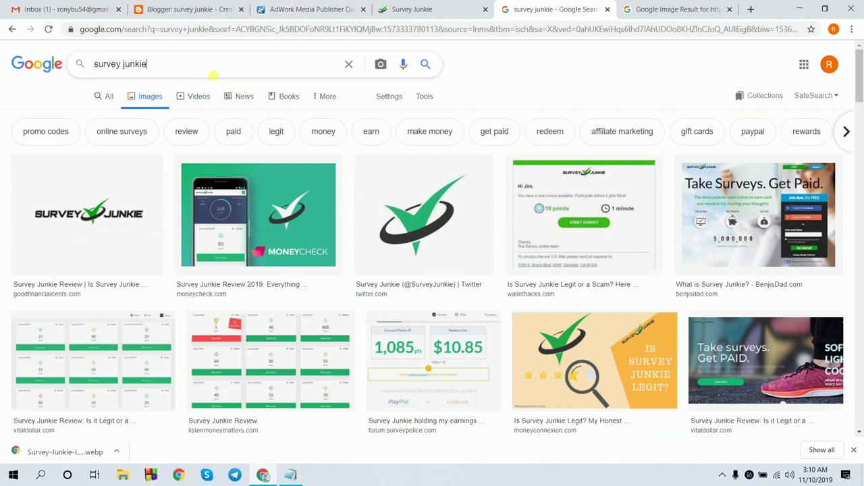
key("BackSpace")
key("BackSpace")
type("click")
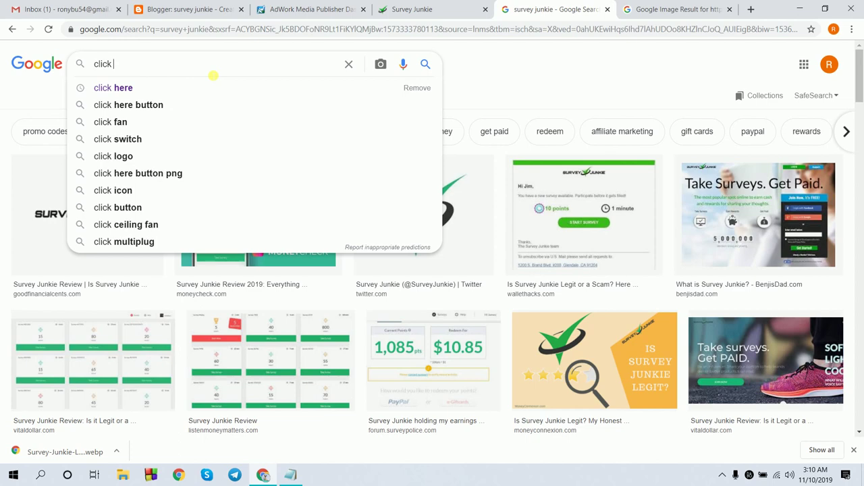
type(" bu")
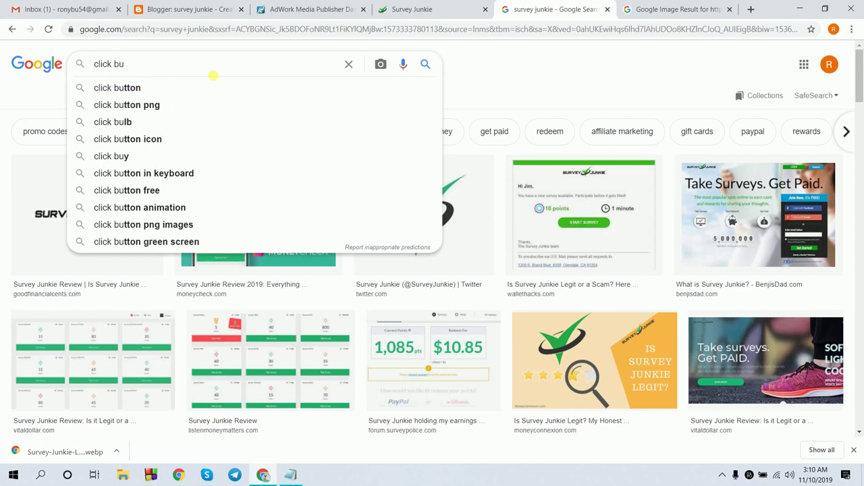
left_click(150, 89)
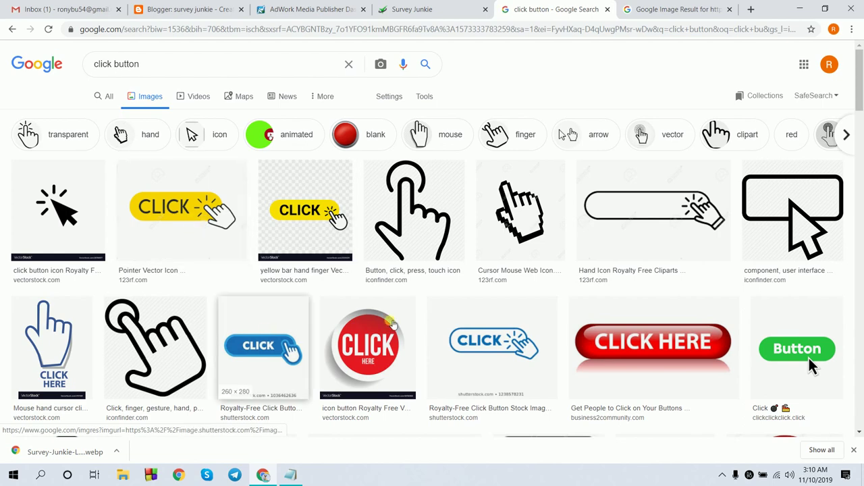
- Save the red CLICK HERE button image to the Desktop as click-here-button.jpg
left_click(641, 379)
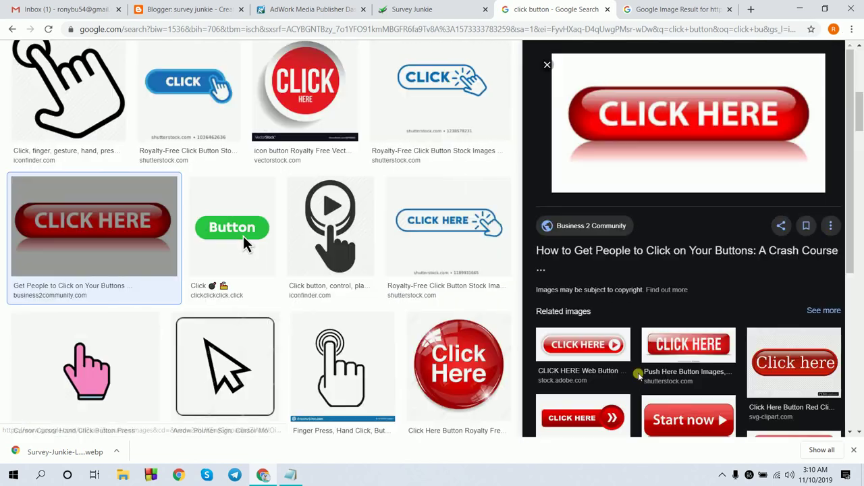
right_click(696, 174)
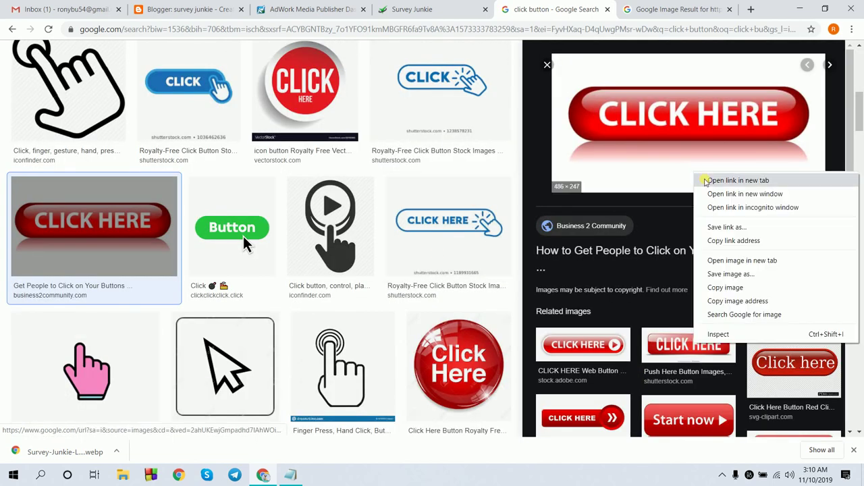
left_click(729, 274)
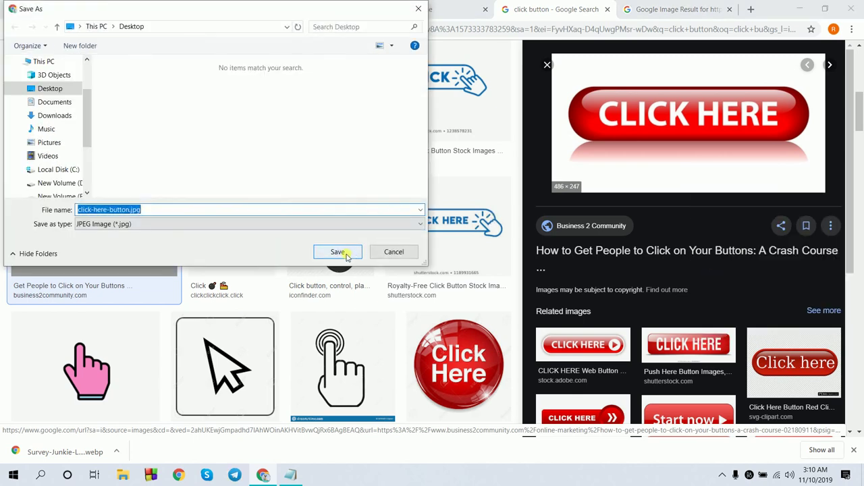
left_click(338, 251)
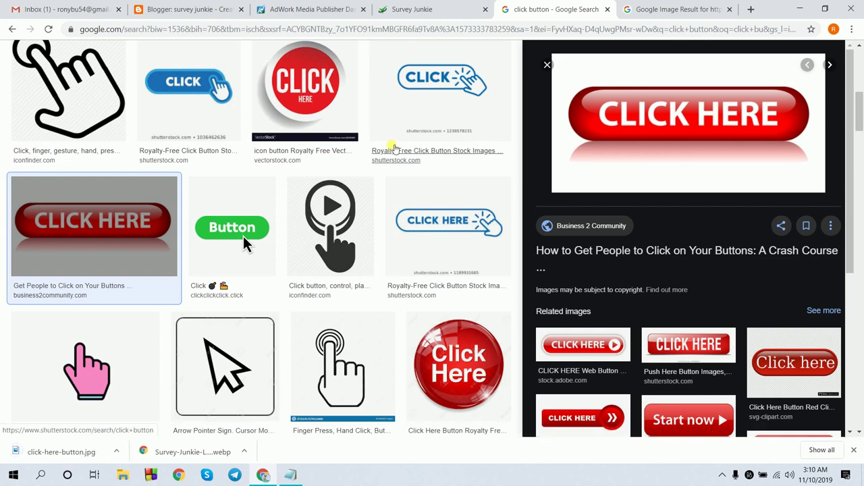
- Return from the click button images to the Google web results for survey junkie and glance at the Survey Junkie landing page
left_click(419, 9)
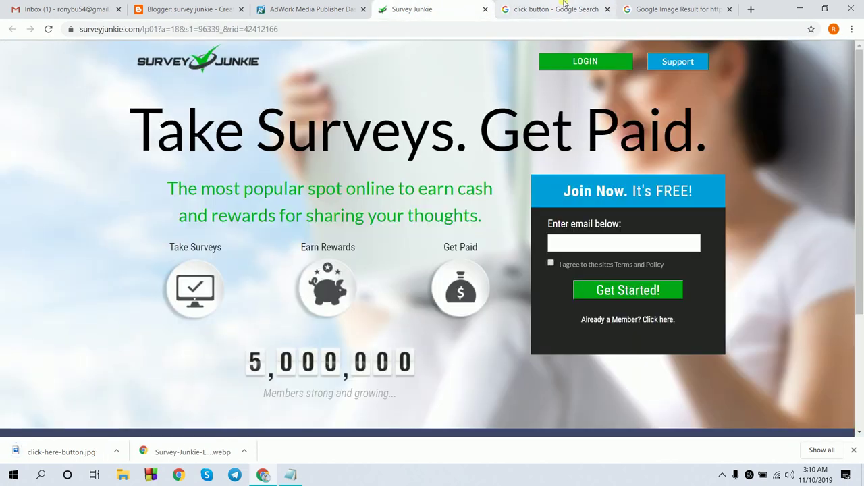
left_click(555, 9)
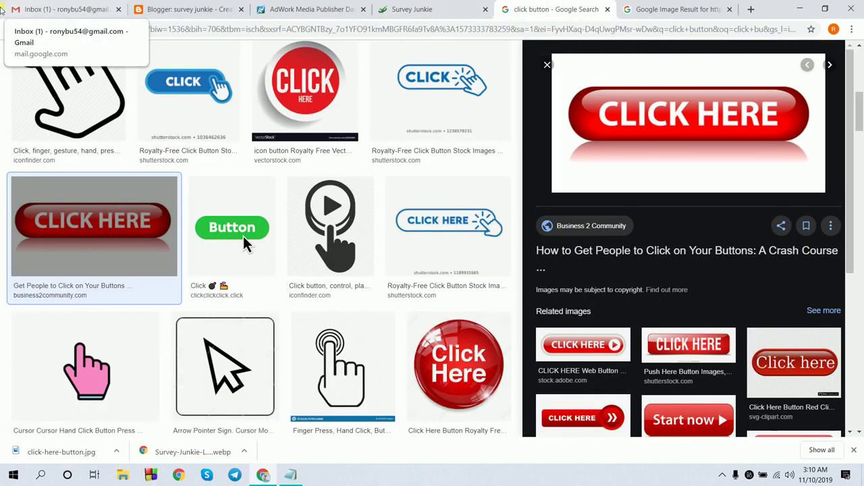
left_click(13, 29)
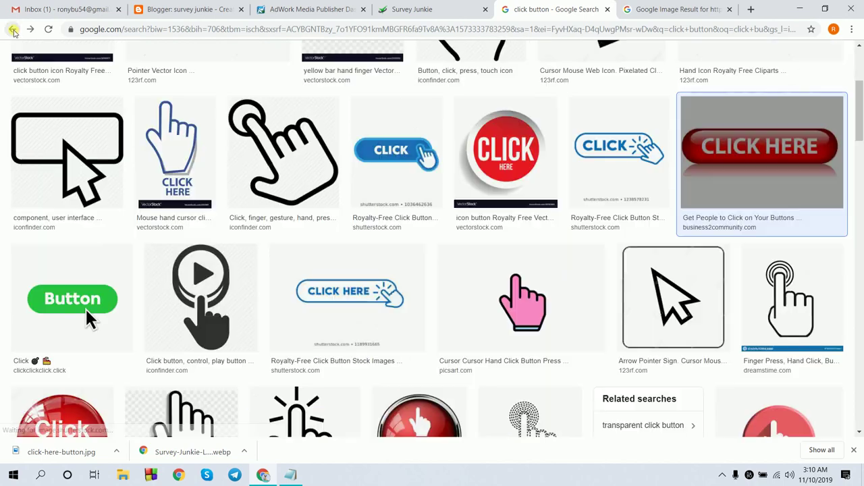
left_click(13, 30)
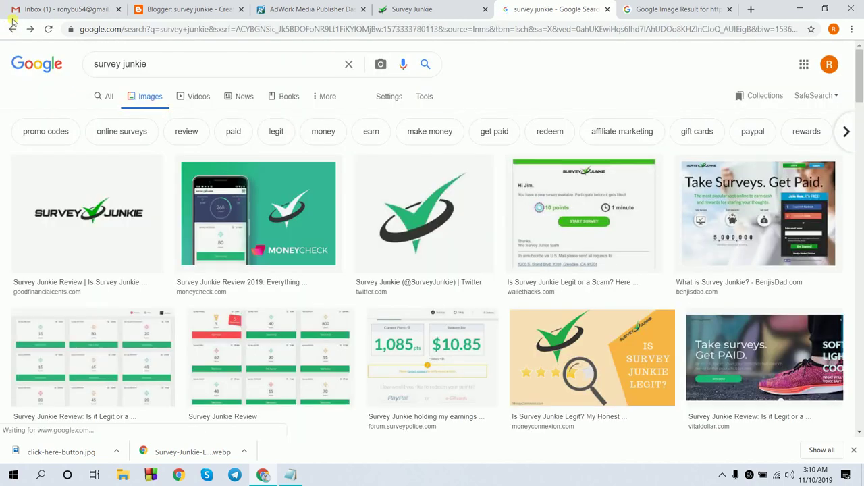
left_click(13, 29)
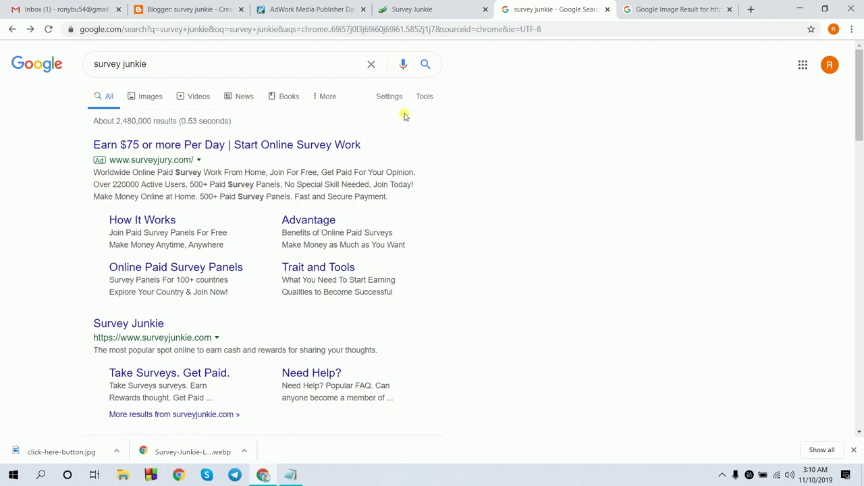
left_click(419, 7)
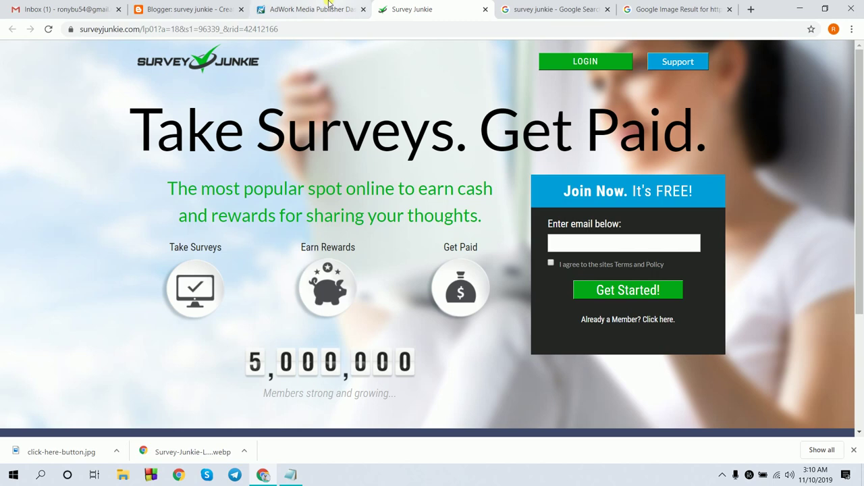
- Upload Survey-Junkie-Logo-300x250.webp from the Desktop and insert it into the new Blogger post
left_click(164, 4)
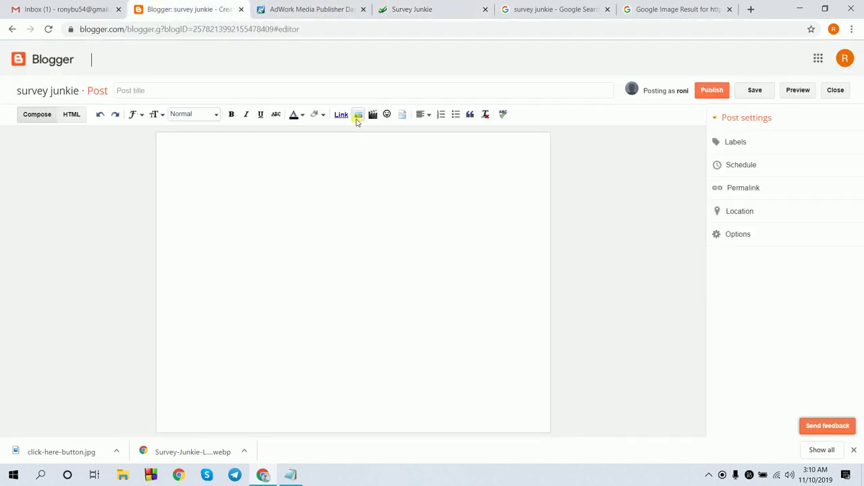
left_click(358, 116)
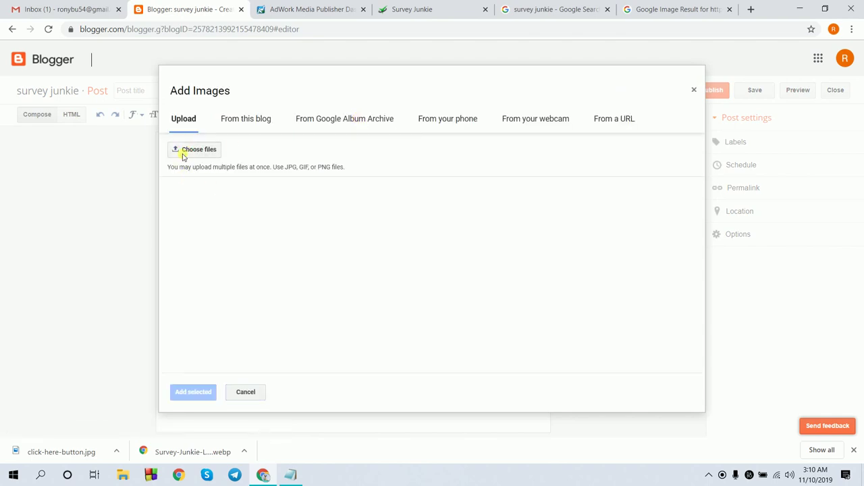
left_click(182, 155)
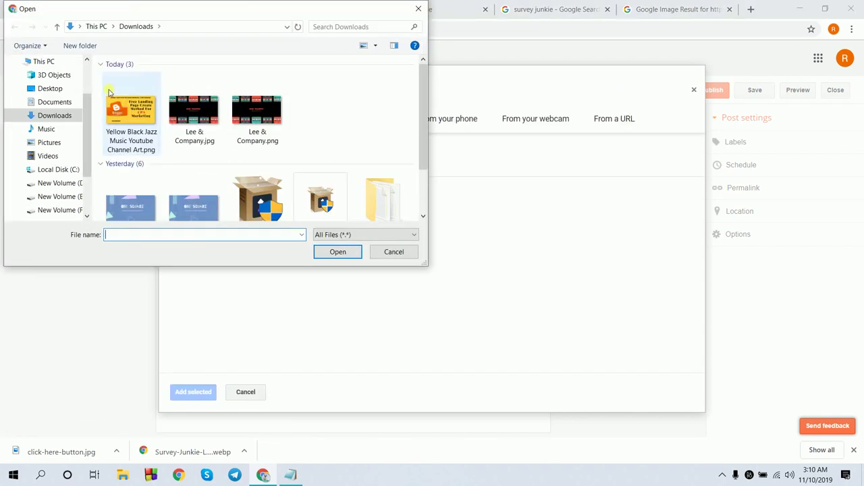
left_click(51, 89)
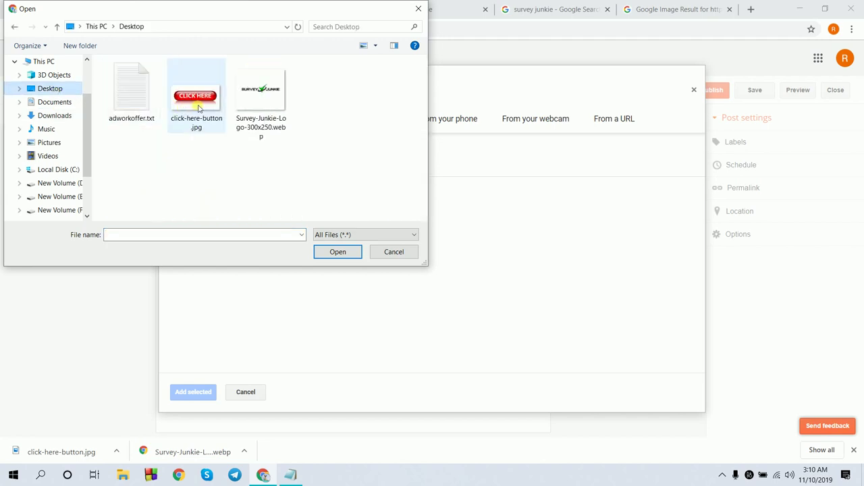
left_click(264, 107)
left_click(327, 251)
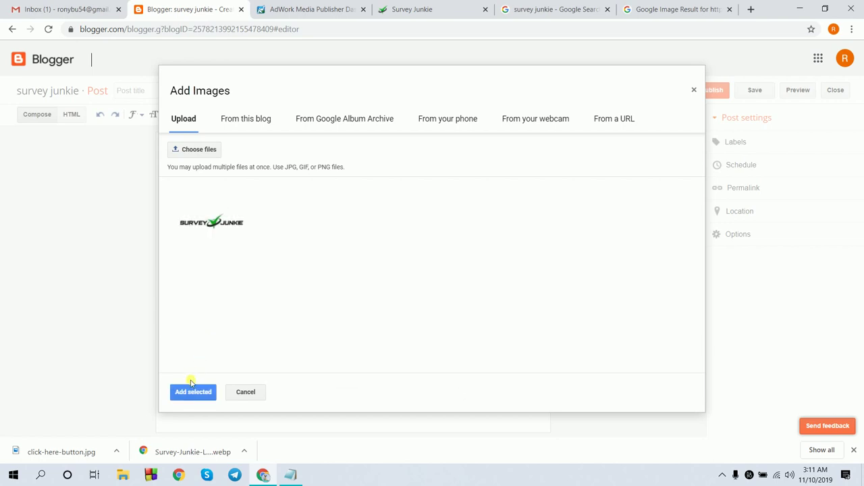
left_click(190, 391)
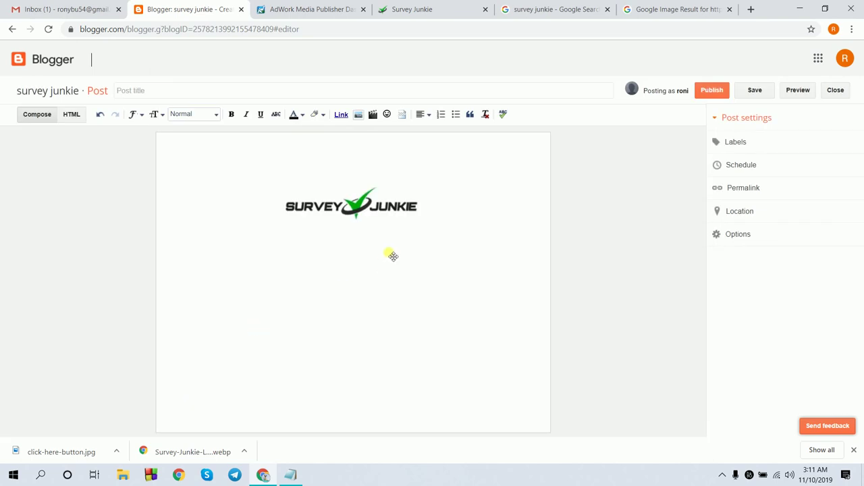
- Copy the surveyjury.com ad description from the Google results and paste it on a new line below the logo in the post
left_click(392, 246)
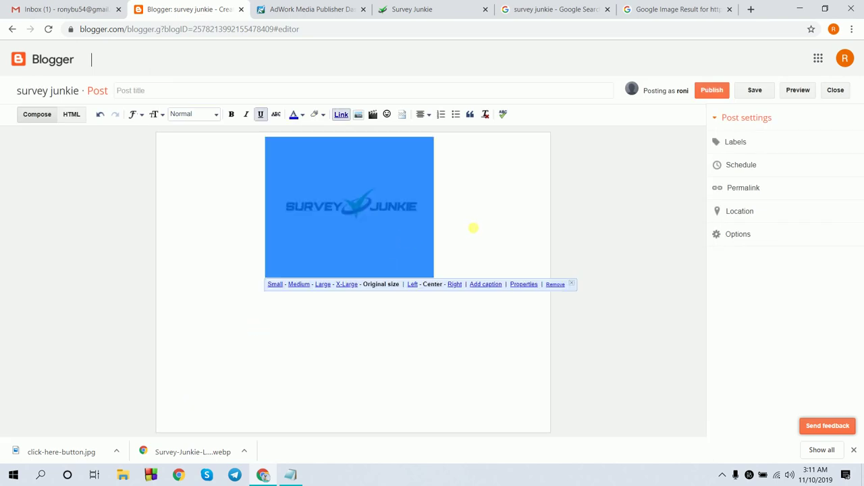
left_click(473, 228)
key("Return")
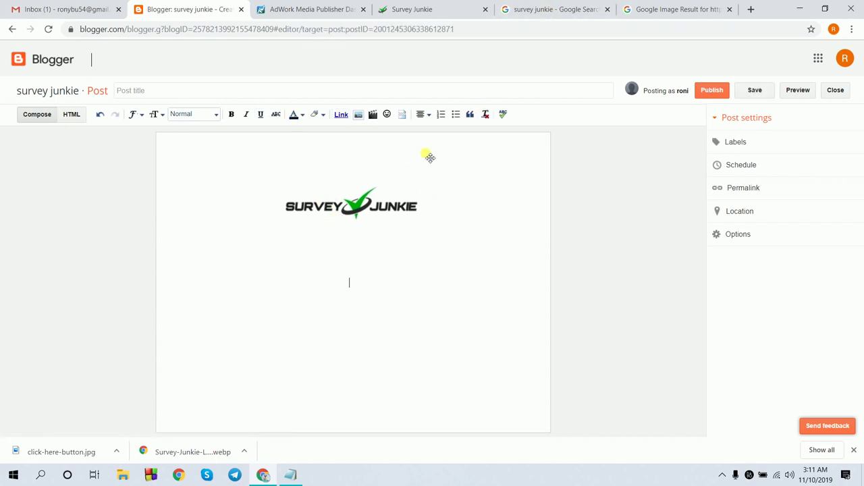
left_click(532, 8)
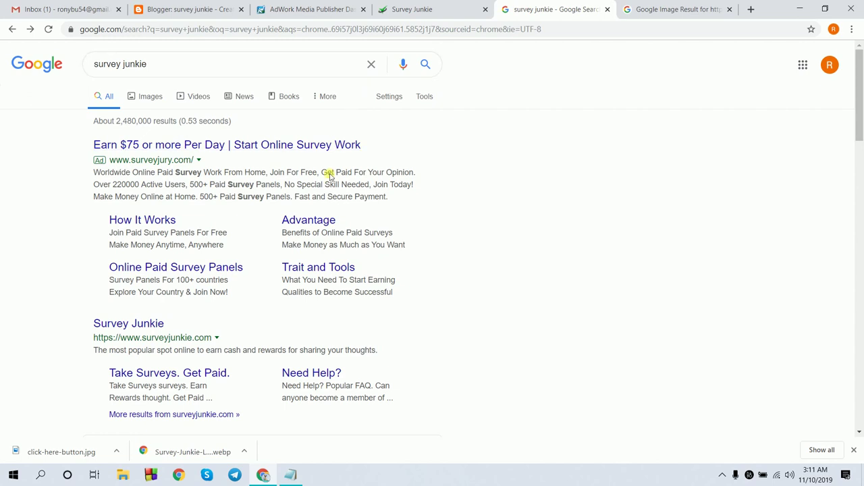
left_click_drag(397, 197, 93, 174)
key("ctrl+c")
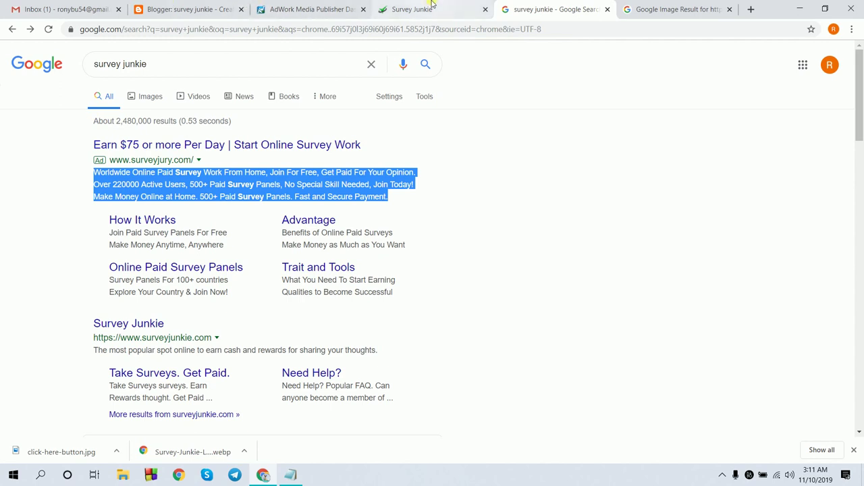
left_click(155, 7)
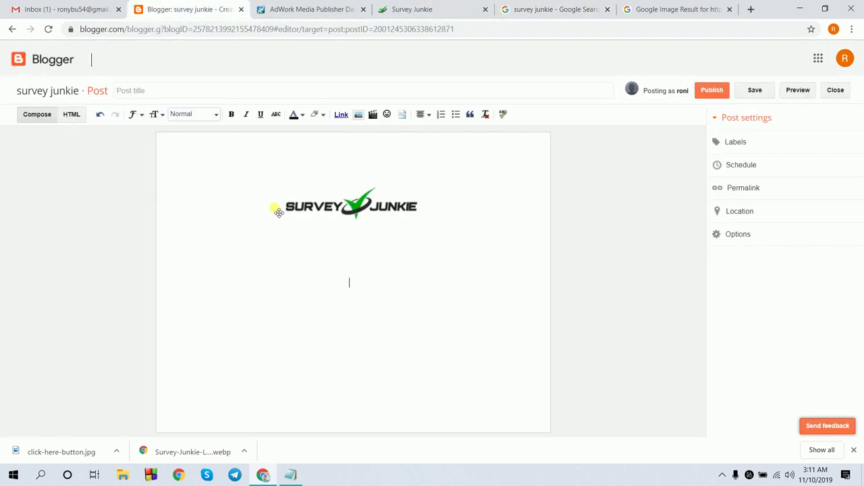
key("ctrl+v")
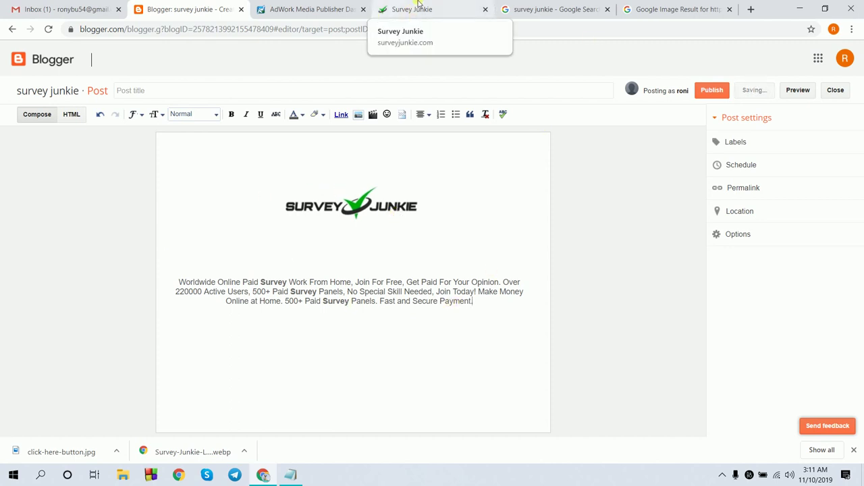
- Copy the moneycheck.com review snippet about earning money and rewards from the Google results and paste it below the existing description in the post
left_click(547, 9)
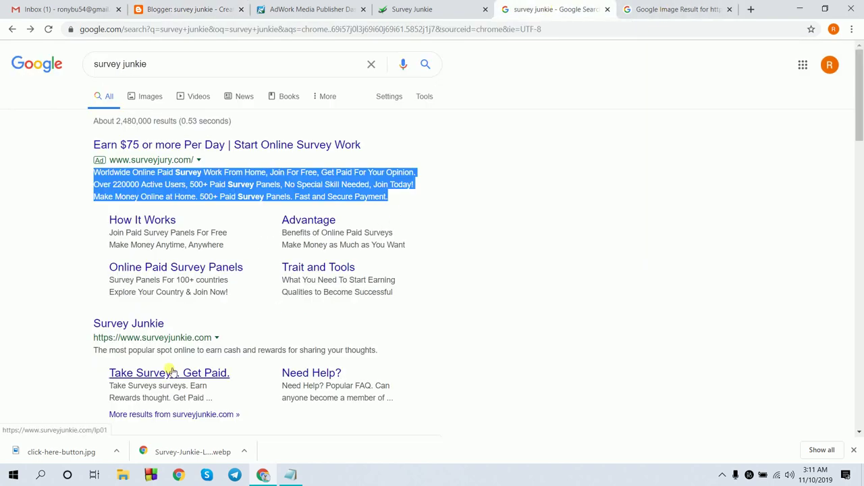
scroll(169, 370, "down", 4)
scroll(172, 370, "down", 2)
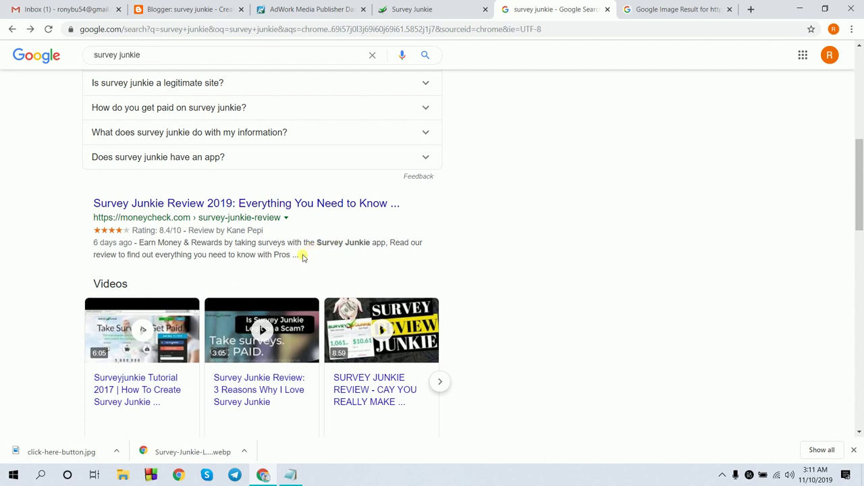
left_click_drag(300, 258, 145, 248)
key("ctrl+c")
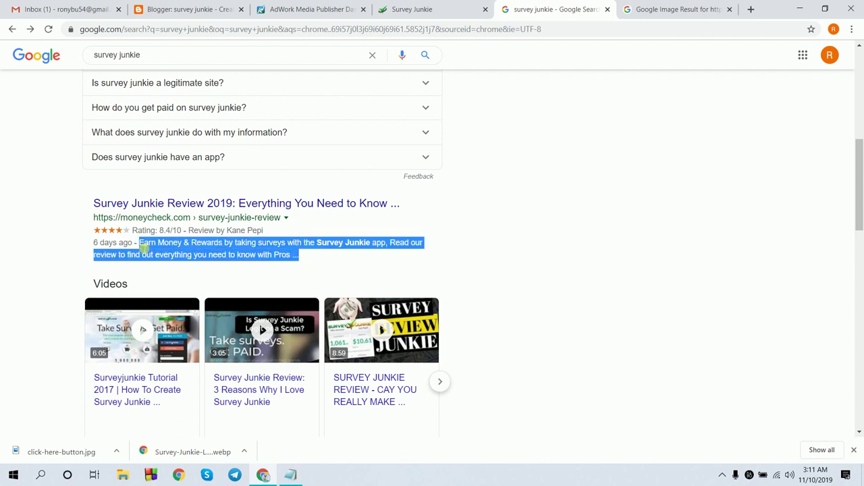
left_click(209, 8)
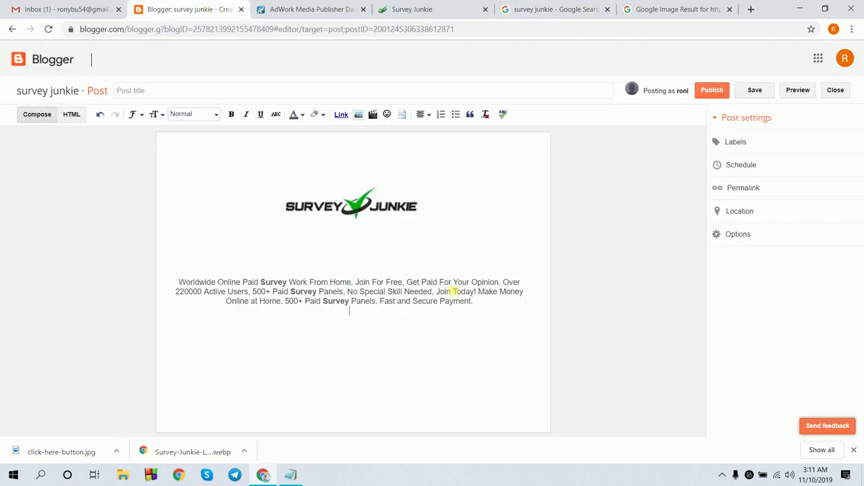
key("ctrl+v")
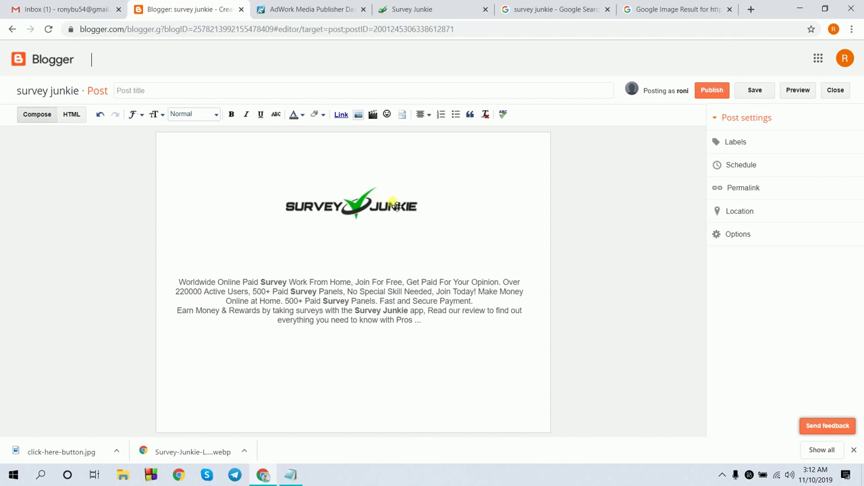
- Upload click-here-button.jpg from the Desktop and insert it below the text in the post
left_click(358, 116)
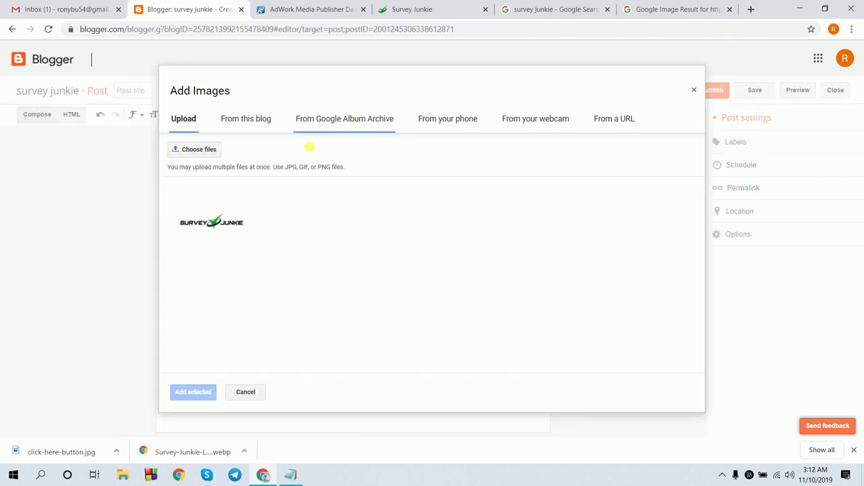
left_click(209, 154)
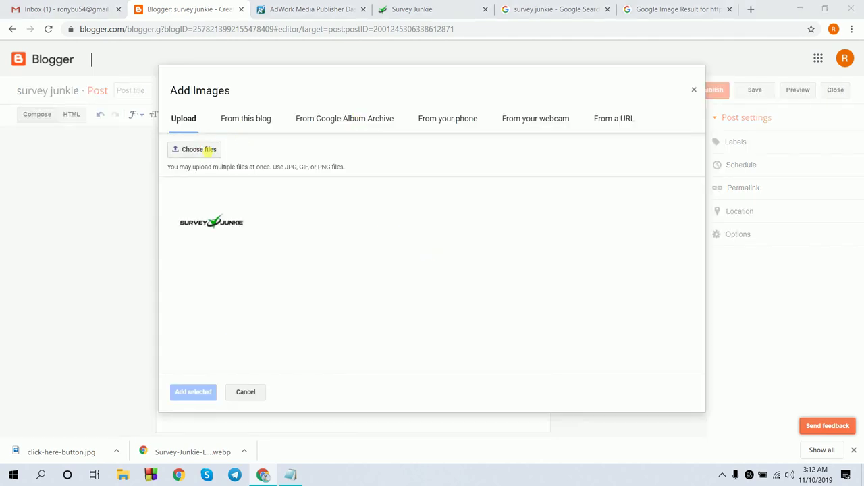
left_click(170, 98)
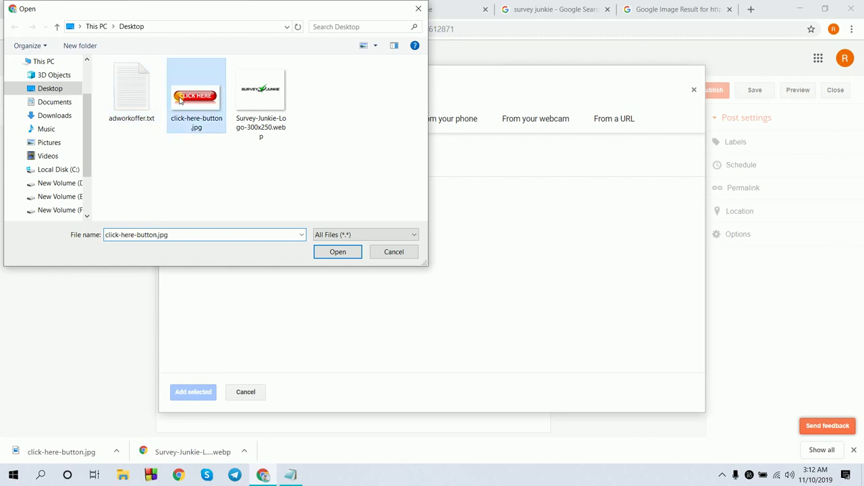
left_click(335, 251)
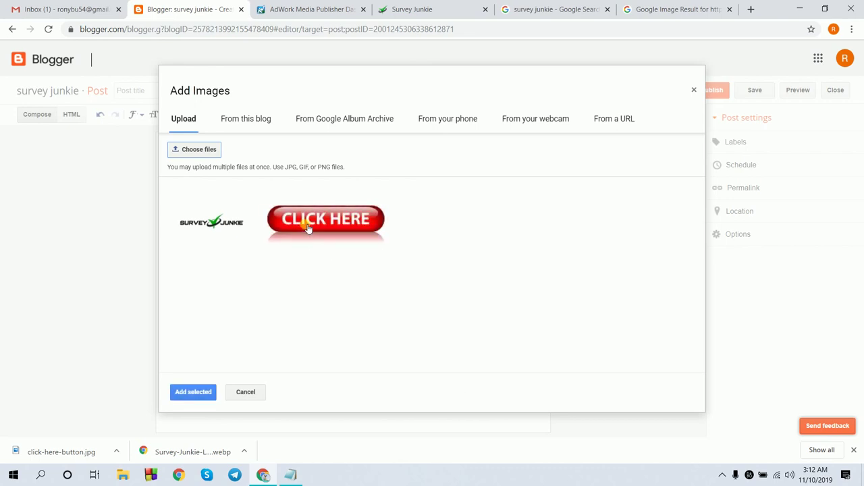
left_click(190, 391)
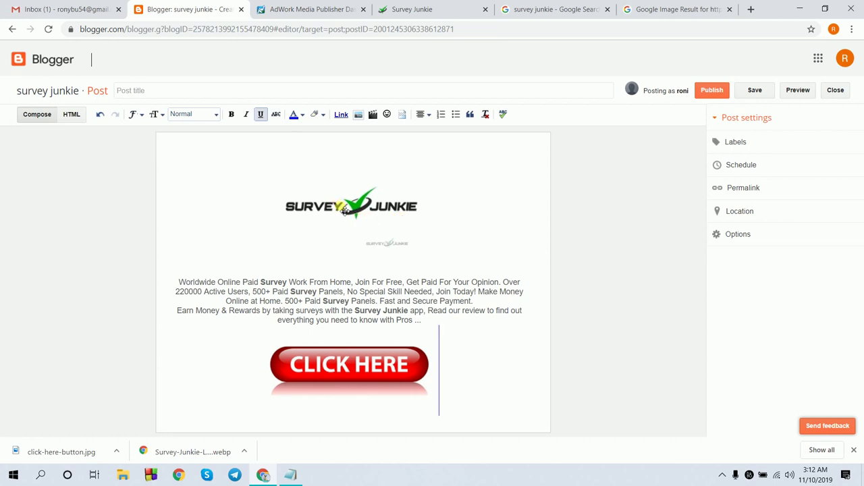
- Compare the Survey Junkie logo at large and original size, and set it to Large
left_click(344, 210)
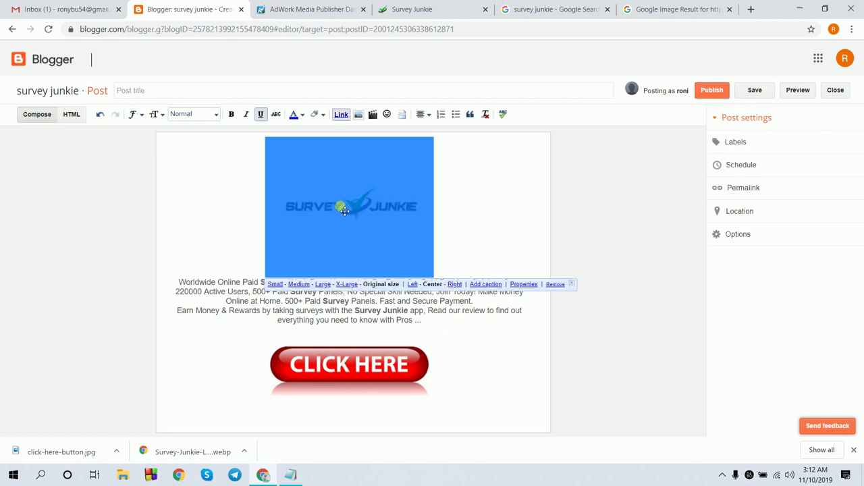
left_click(324, 284)
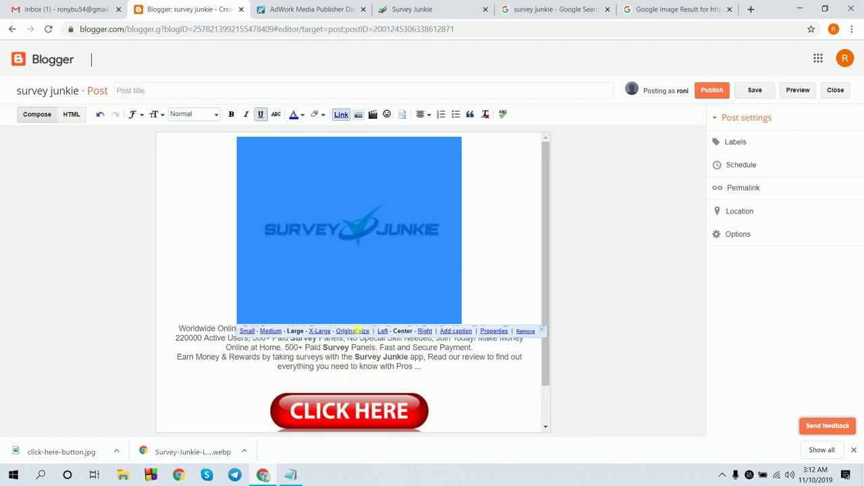
left_click(357, 331)
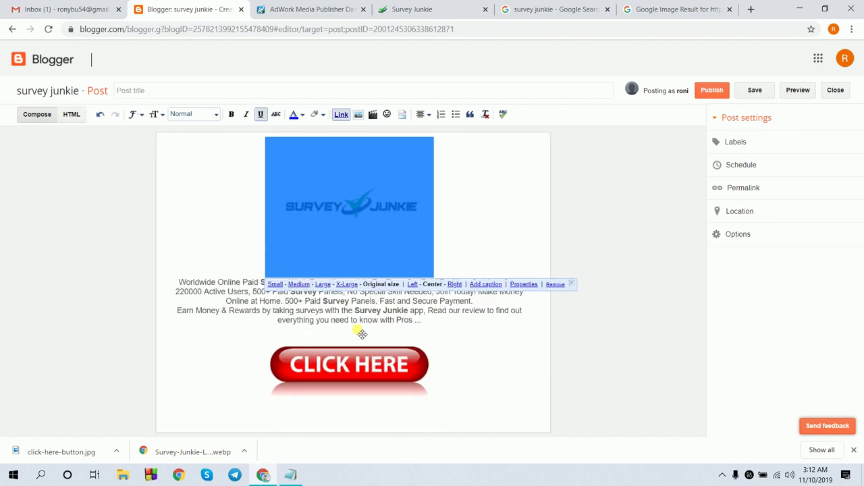
left_click(324, 284)
left_click(513, 264)
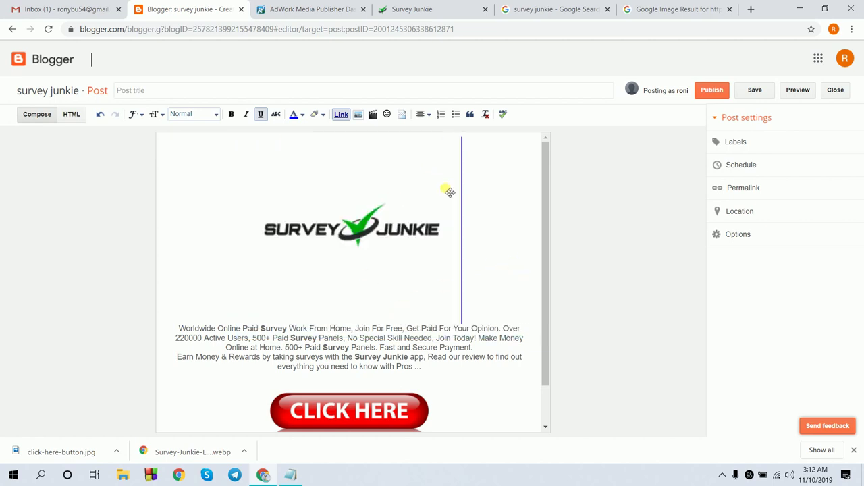
left_click_drag(373, 233, 374, 233)
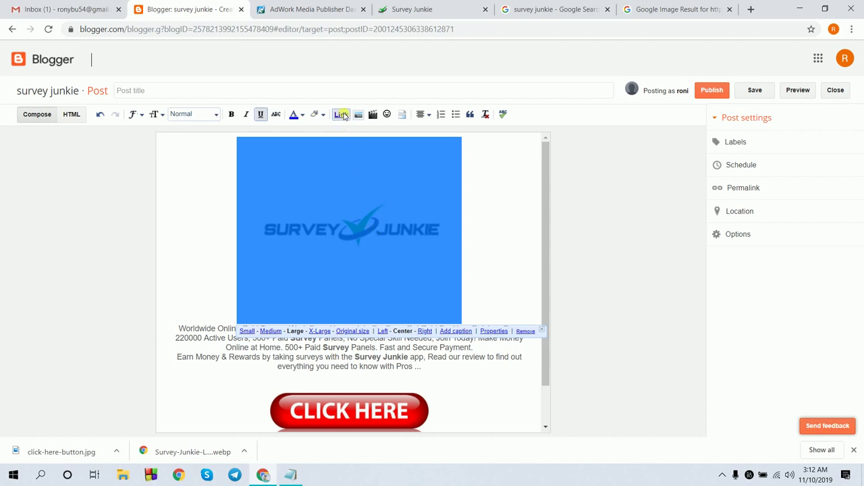
left_click(341, 115)
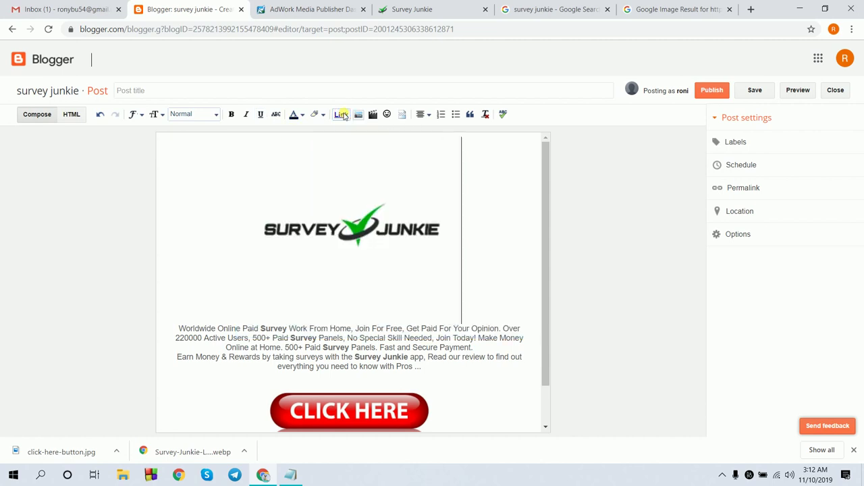
left_click(335, 196)
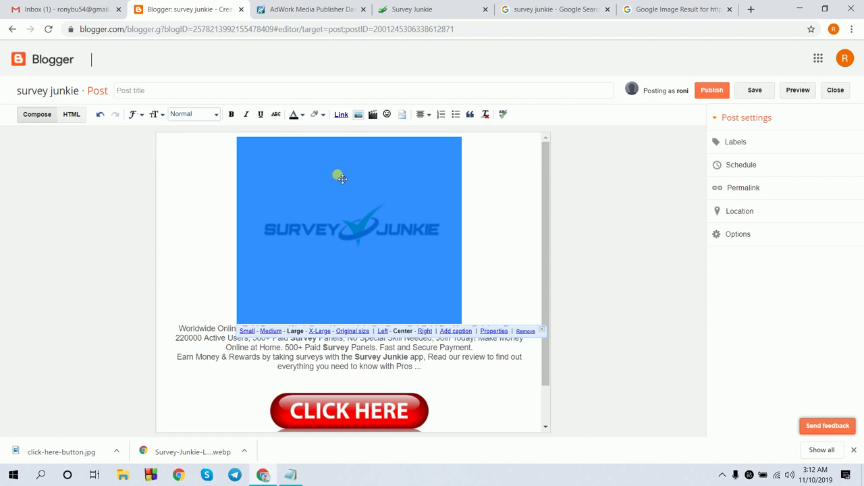
left_click(341, 115)
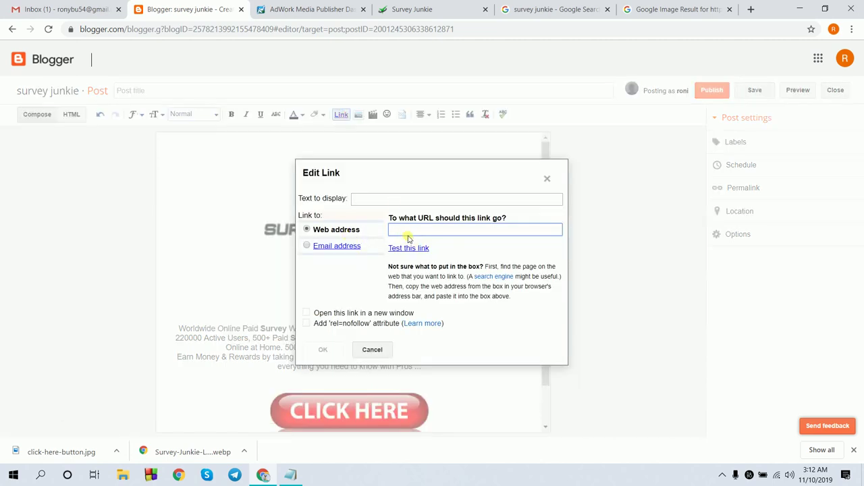
left_click(290, 474)
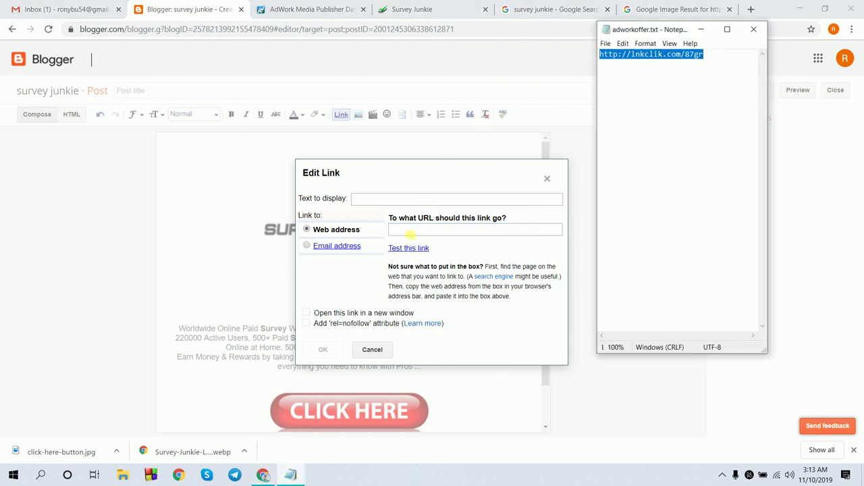
left_click(409, 231)
type("http://lnkclik.com/87gr")
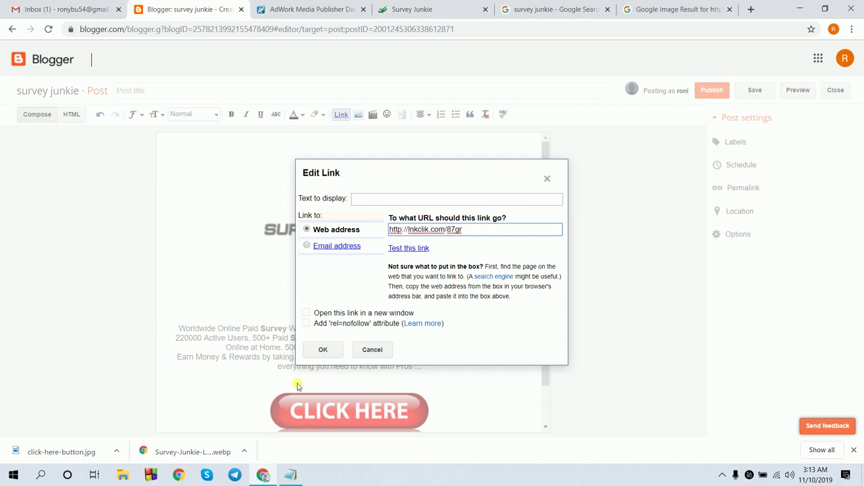
left_click(320, 353)
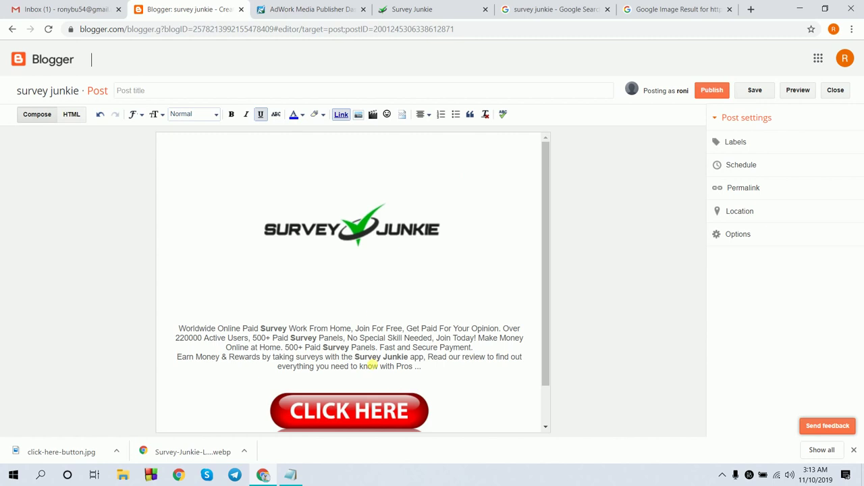
left_click(352, 417)
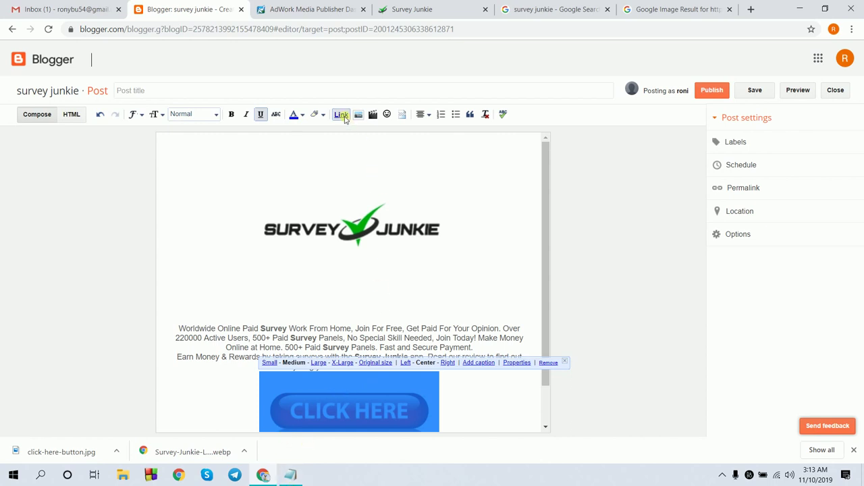
left_click(342, 115)
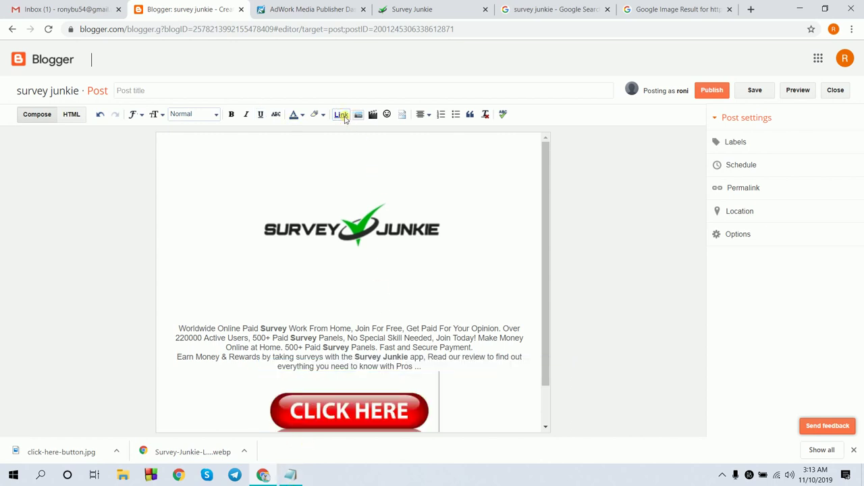
left_click(340, 422)
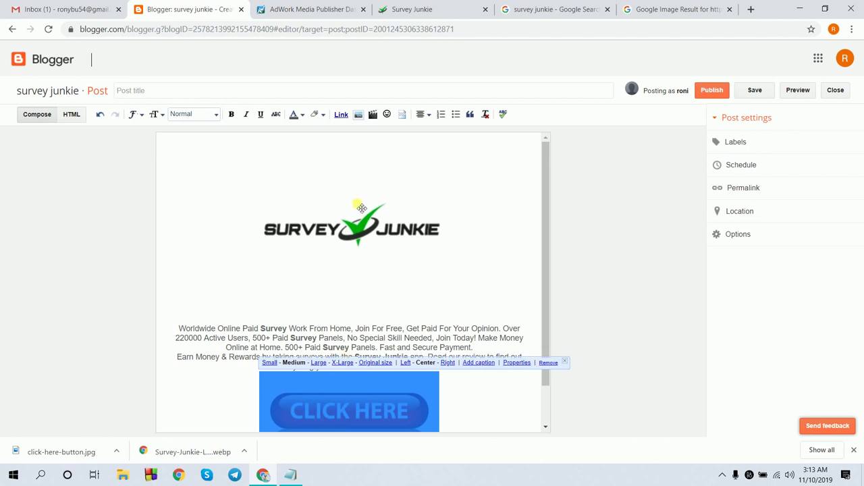
left_click(341, 115)
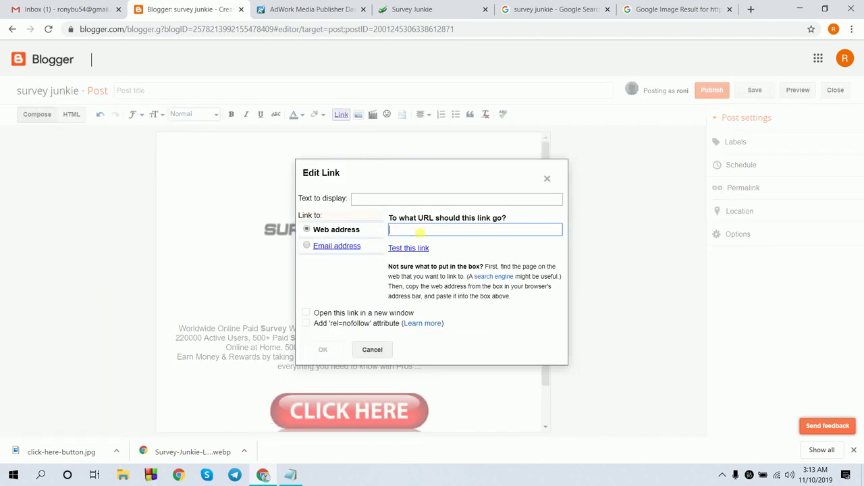
type("http://lnkclik.com/87gr")
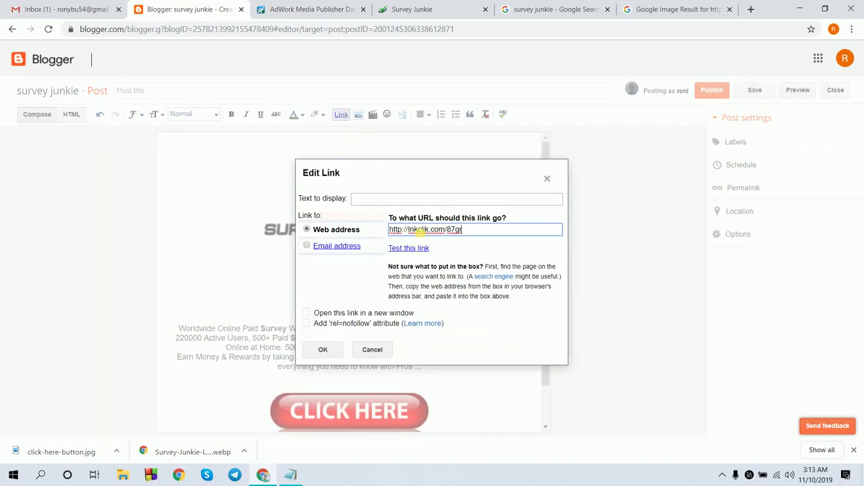
left_click(326, 350)
- Save and publish the Survey Junkie post, and return to the blog's list of posts
scroll(333, 355, "down", 1)
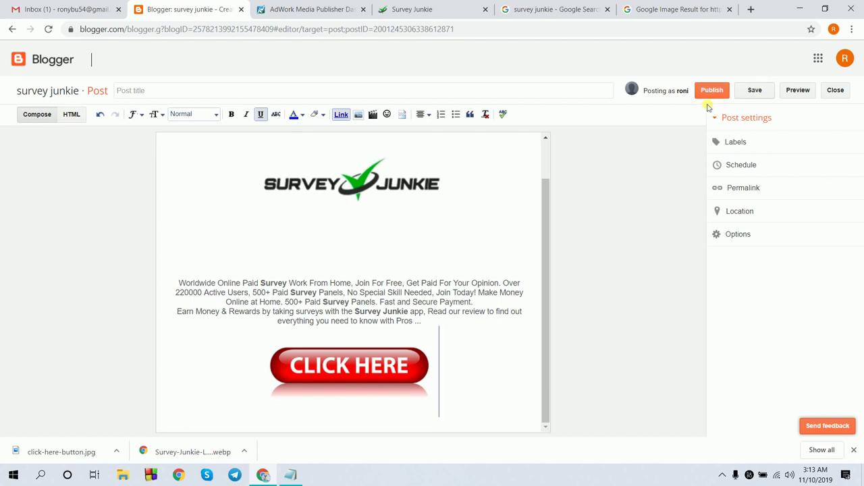
left_click(751, 99)
left_click(714, 94)
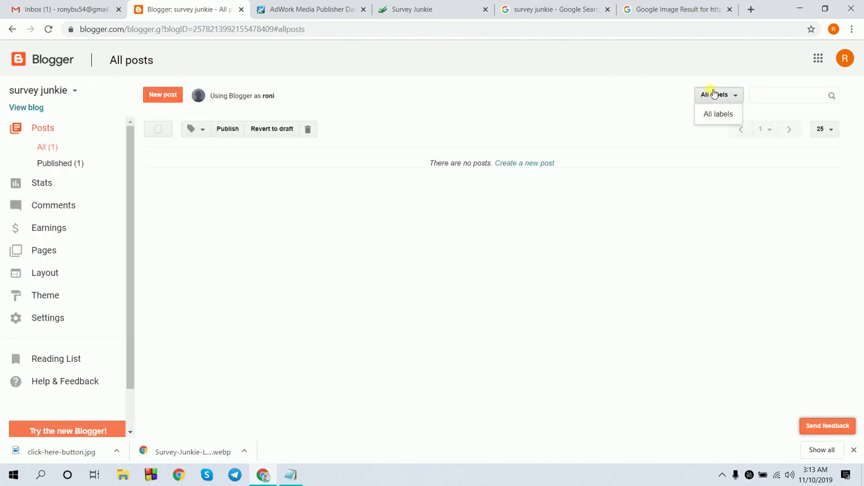
left_click(298, 159)
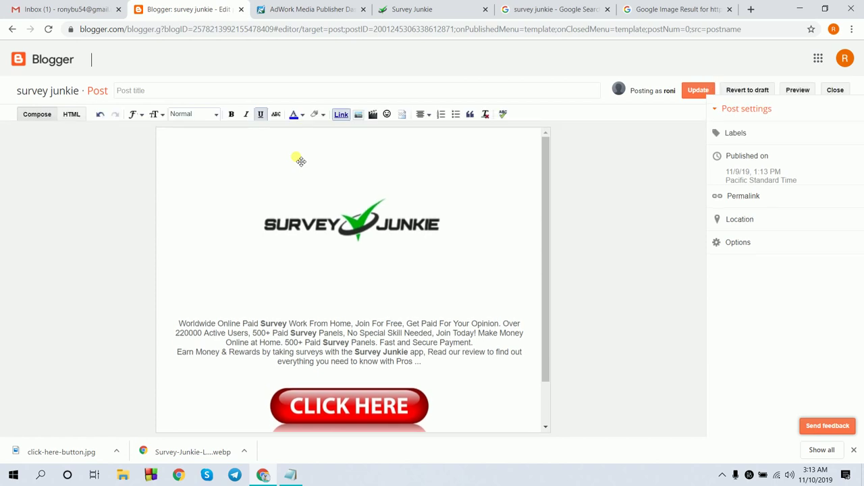
left_click(32, 65)
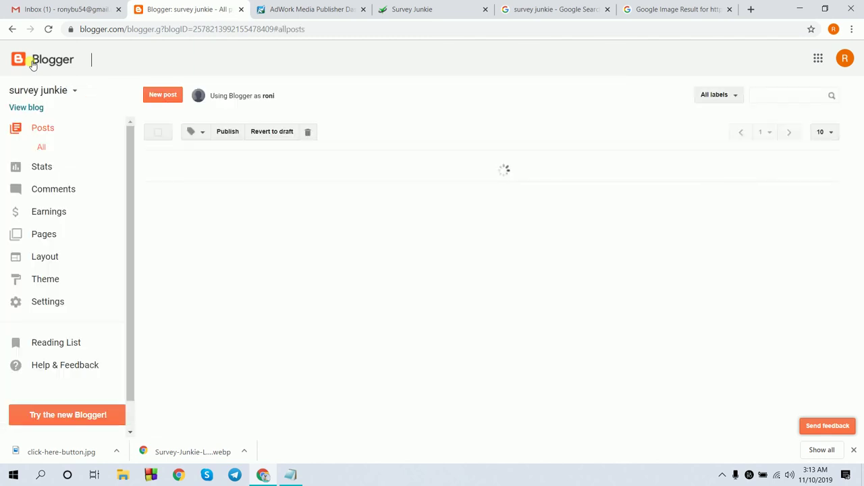
- View the live blog, open the published post and test the link on its CLICK HERE button
left_click(32, 107)
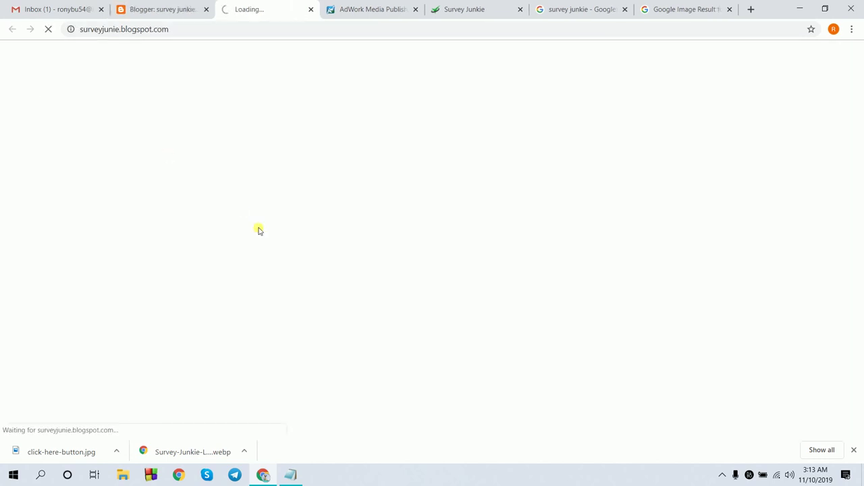
scroll(259, 230, "down", 5)
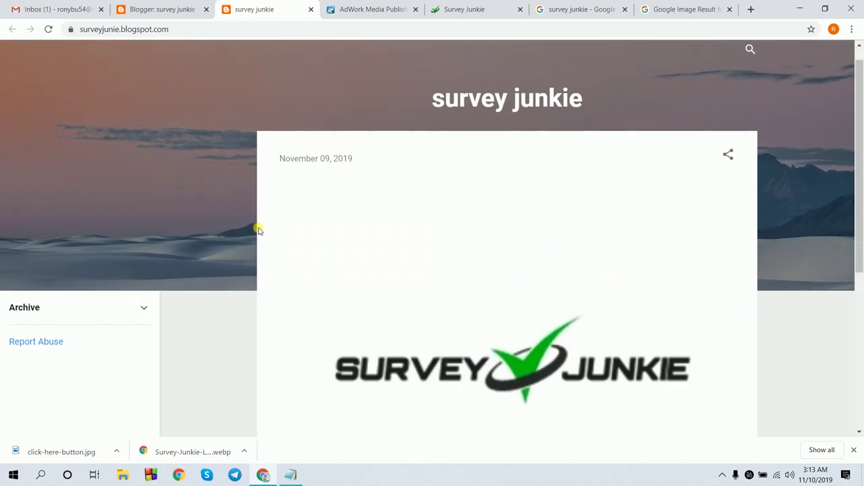
left_click(705, 301)
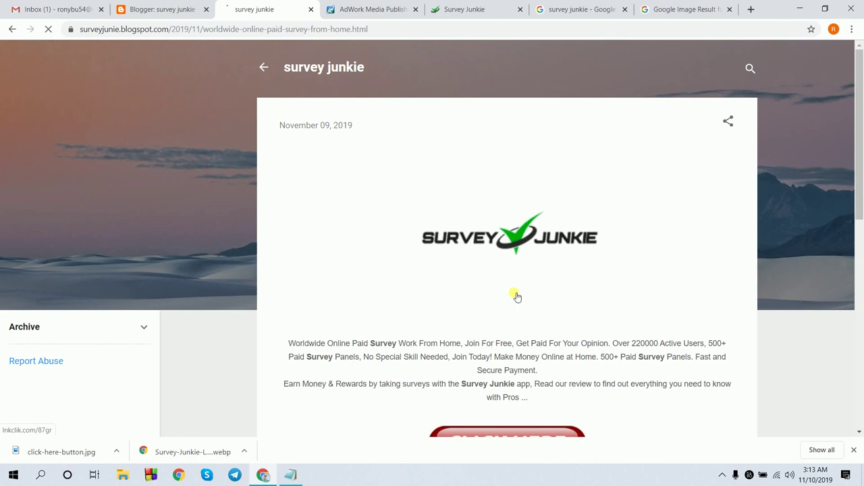
scroll(515, 297, "down", 6)
scroll(518, 206, "up", 3)
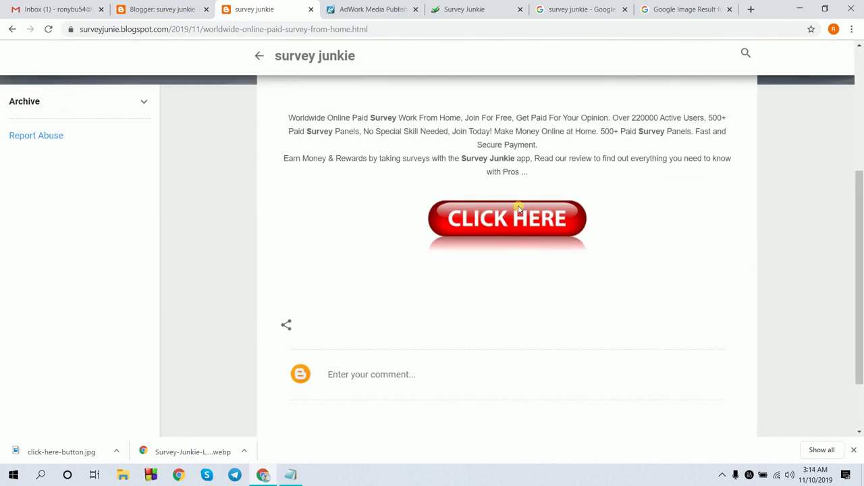
left_click(505, 245)
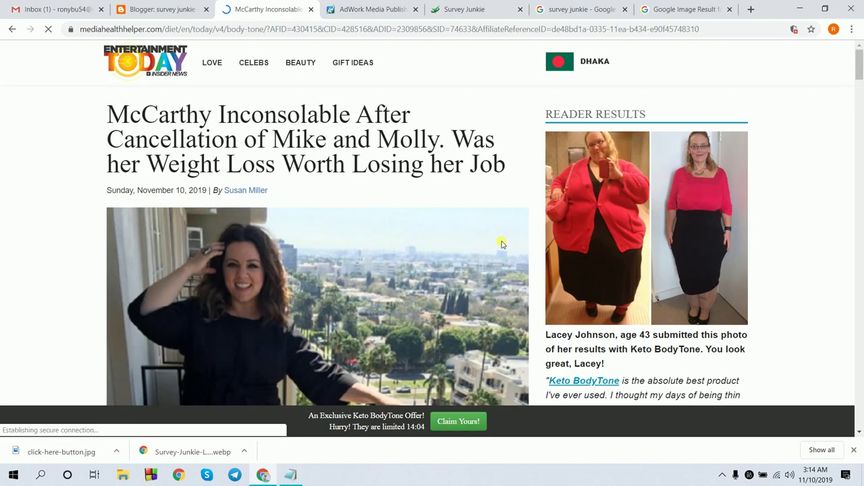
- Close the tested offer page and change the survey junkie blog's address to surveyjunip.blogspot.com in its basic settings
left_click(310, 10)
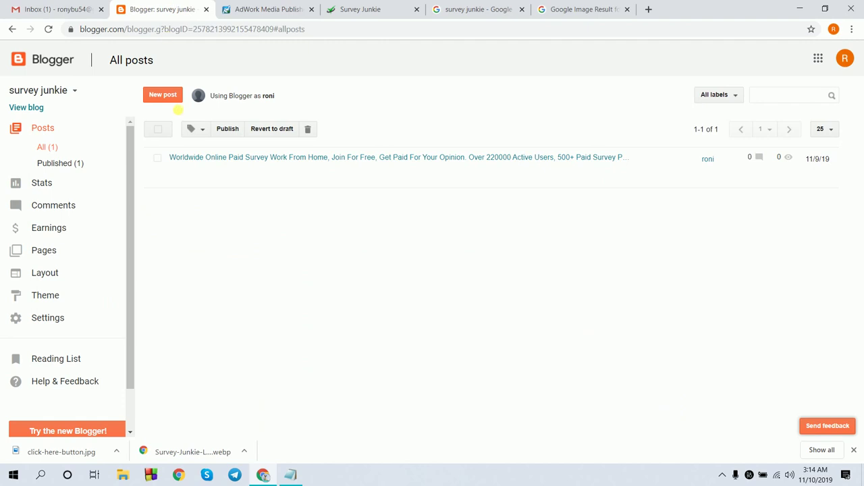
mouse_move(199, 180)
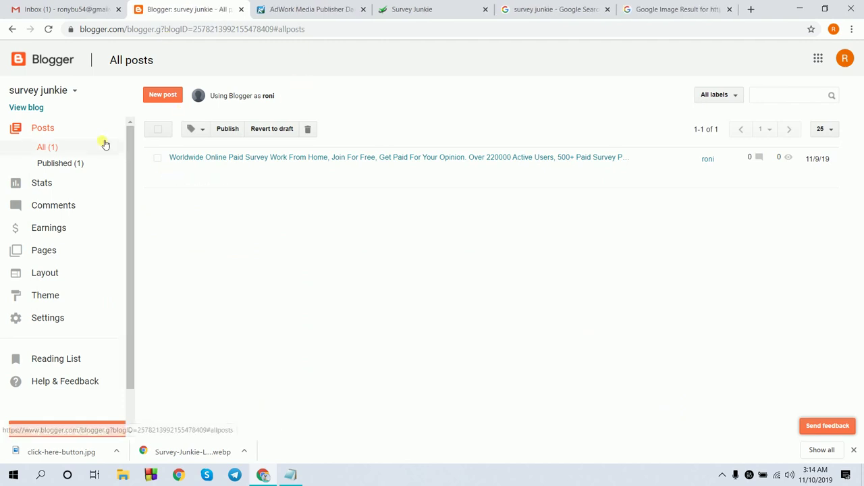
left_click(49, 316)
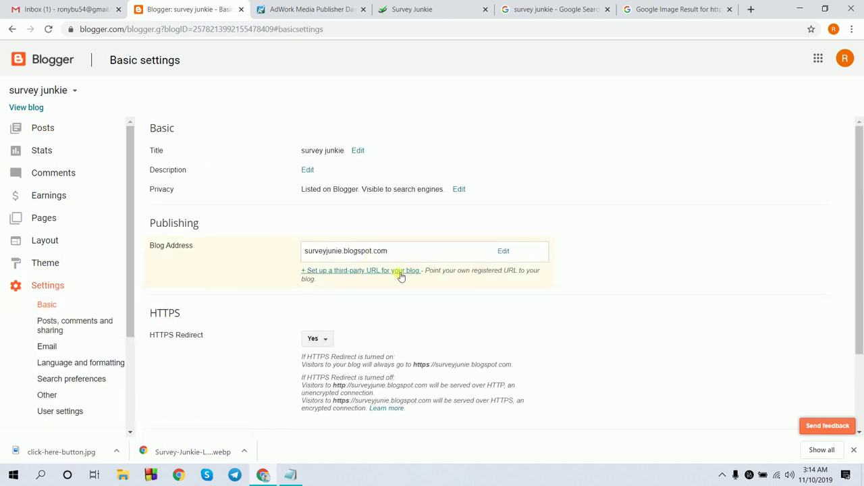
left_click(503, 251)
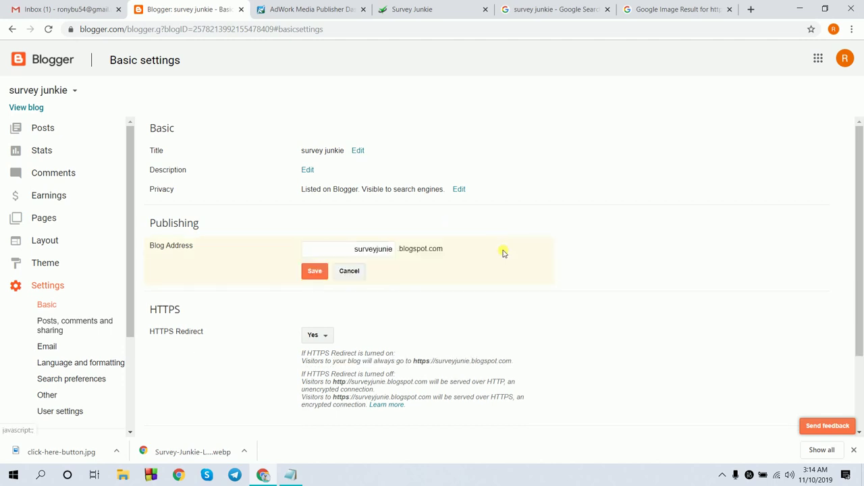
left_click(395, 249)
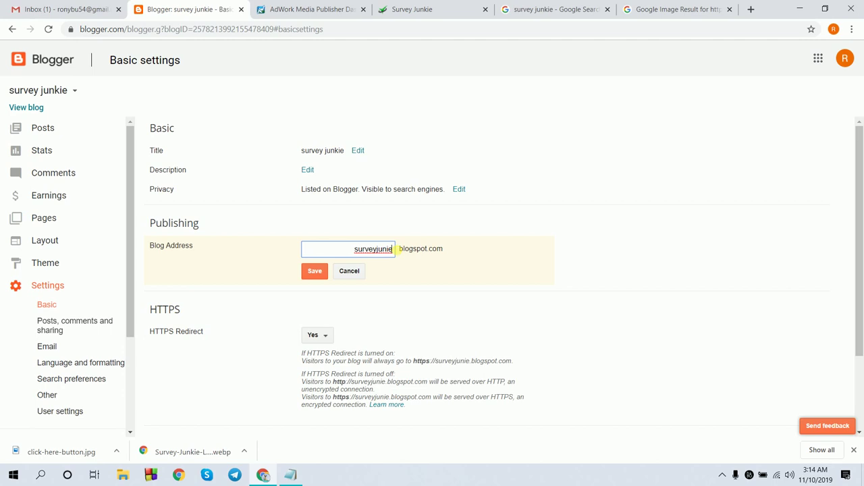
key("BackSpace")
type("p")
left_click(323, 273)
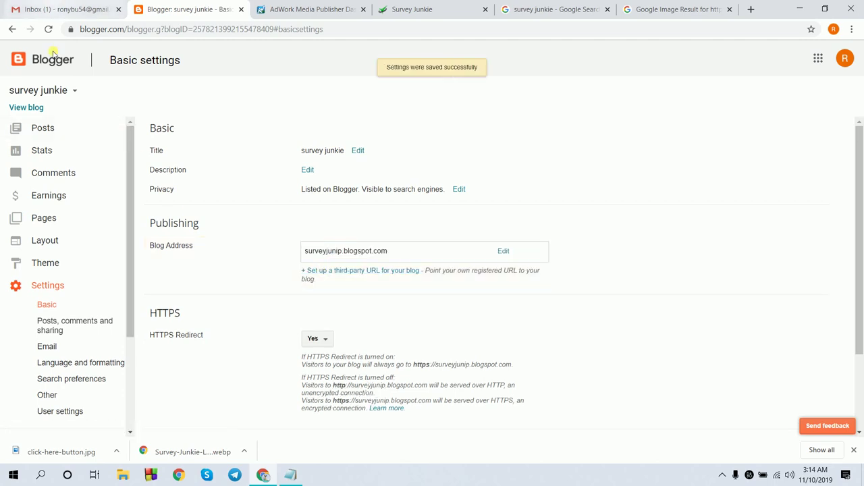
- Reload the blog settings and view the live survey junkie blog at its new address
left_click(47, 29)
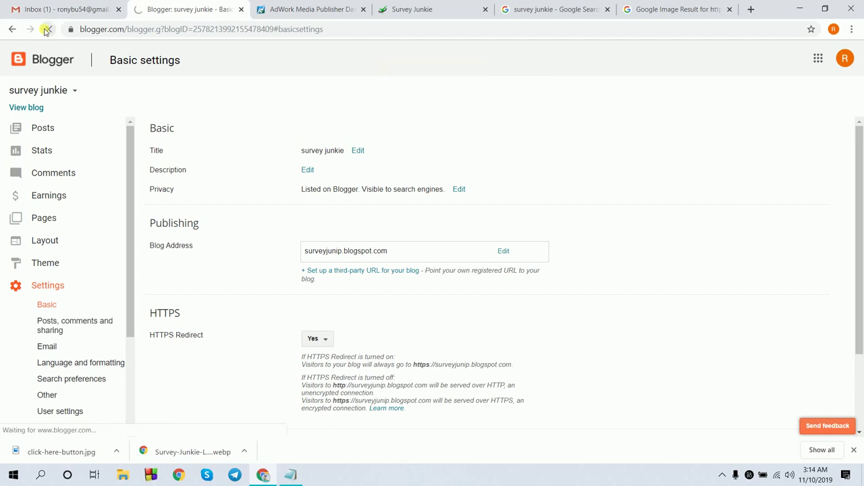
left_click(38, 108)
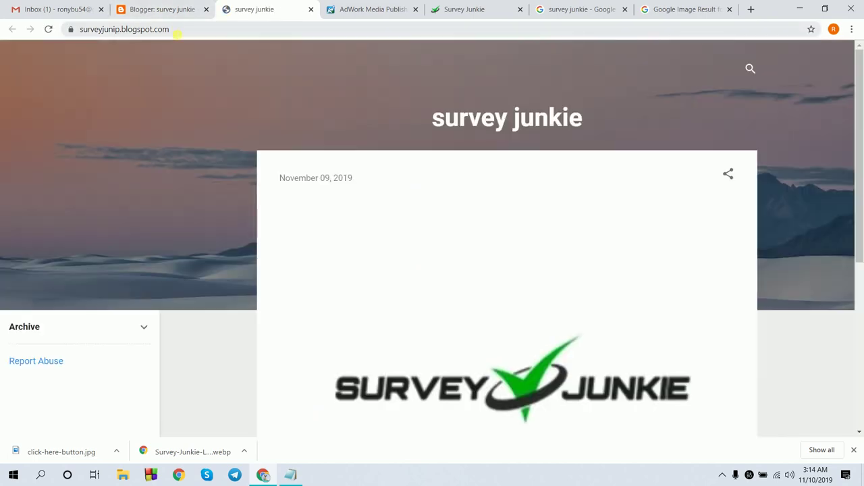
left_click(173, 29)
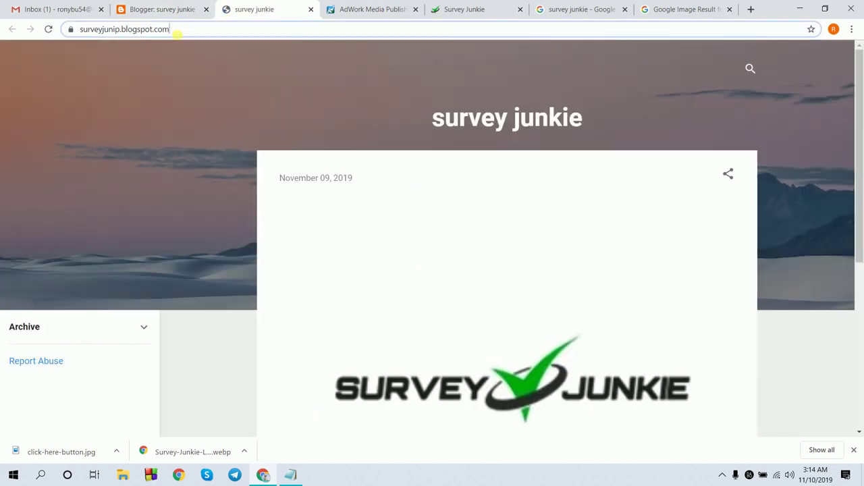
left_click(165, 9)
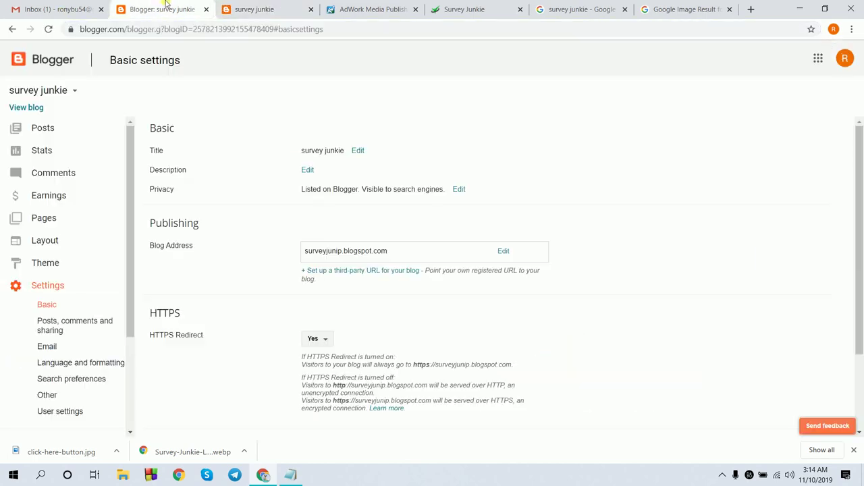
left_click(270, 8)
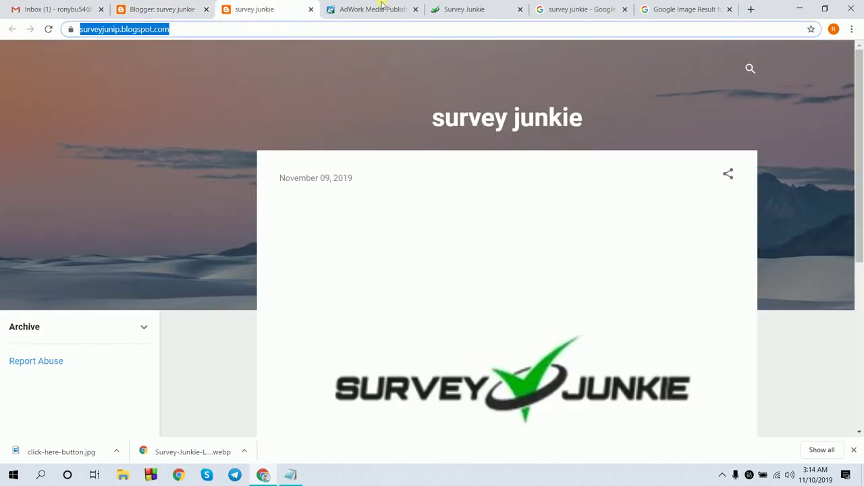
- Close all browser tabs after the Survey Junkie landing page
left_click(472, 8)
right_click(480, 7)
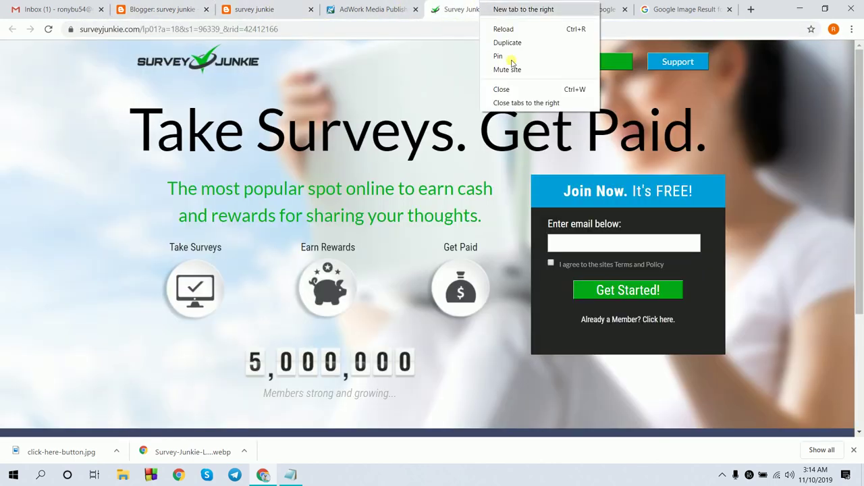
left_click(523, 105)
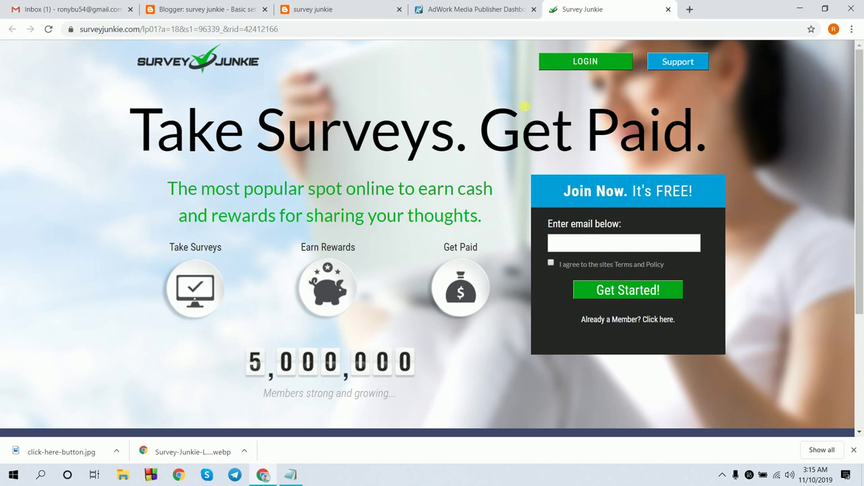
- Review the SurveyJunkie campaign overview in AdWork Media, the blog's basic settings and its live page
left_click(442, 6)
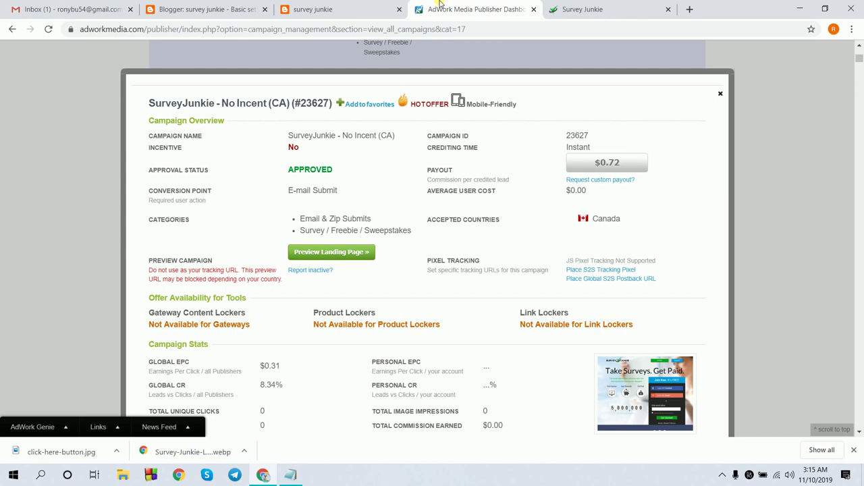
left_click(169, 7)
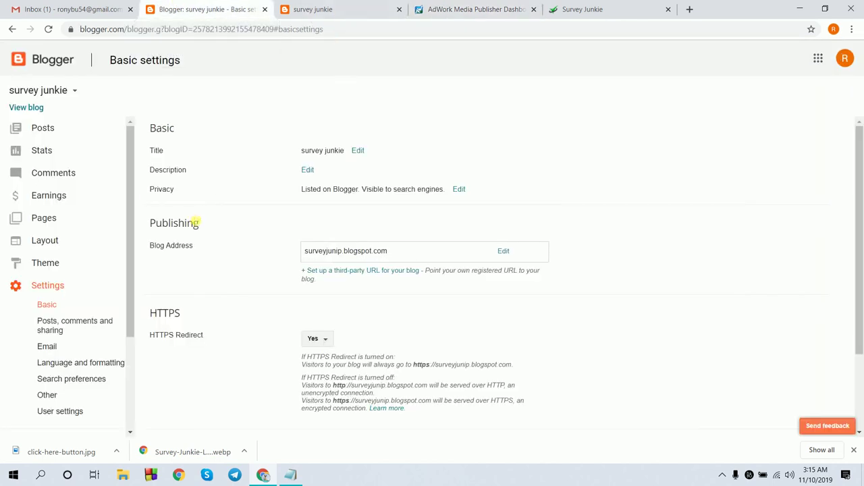
left_click(332, 9)
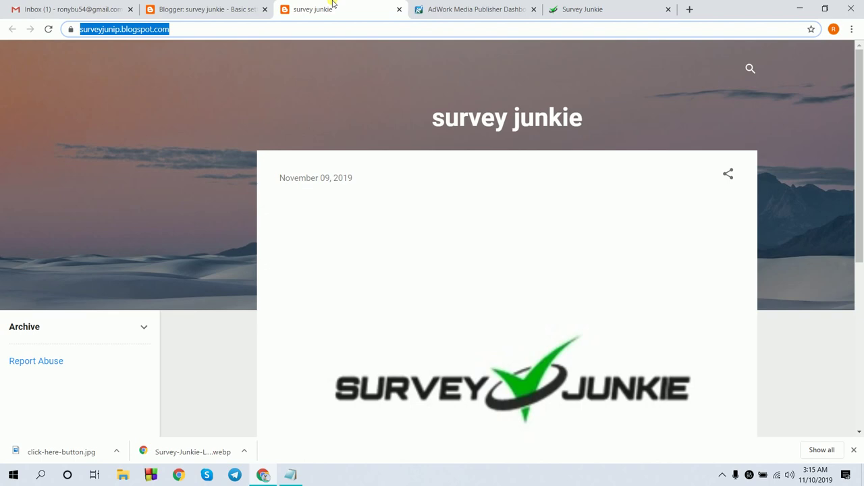
- View the live "$379 a day using the brand new technology" blog, test its Get Strated Today button, and close the opened page and the survey junkie blog
left_click(238, 8)
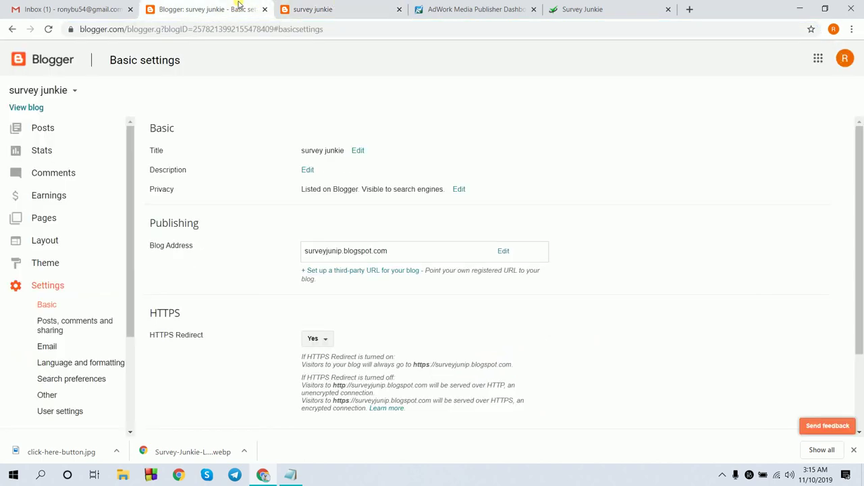
left_click(54, 90)
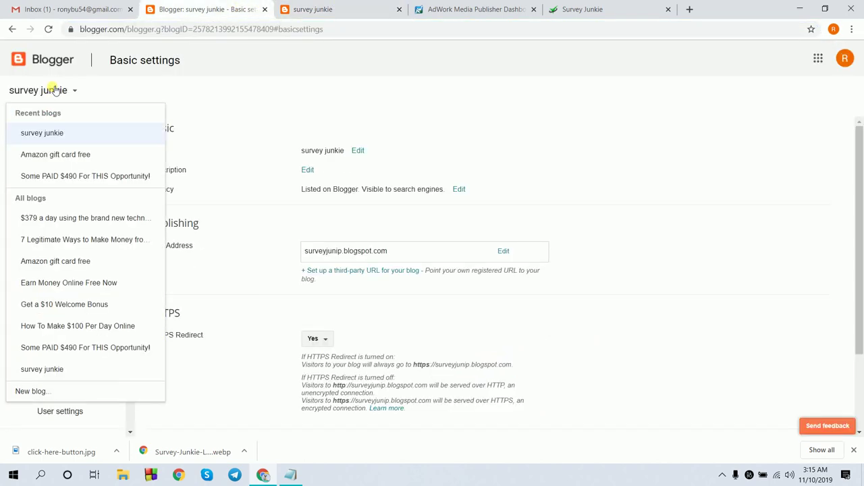
left_click(67, 220)
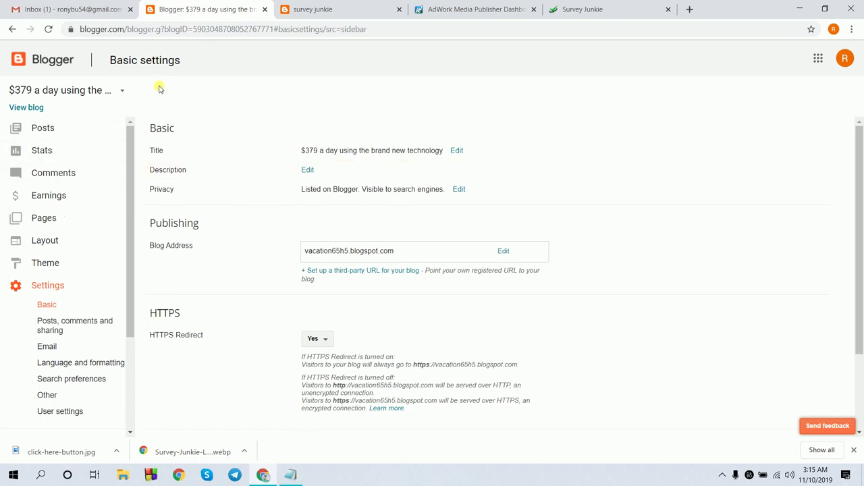
left_click(26, 108)
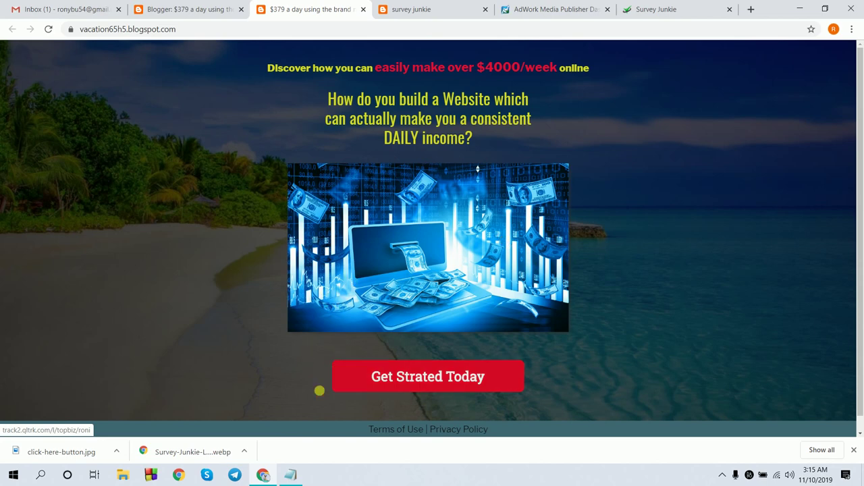
left_click(386, 386)
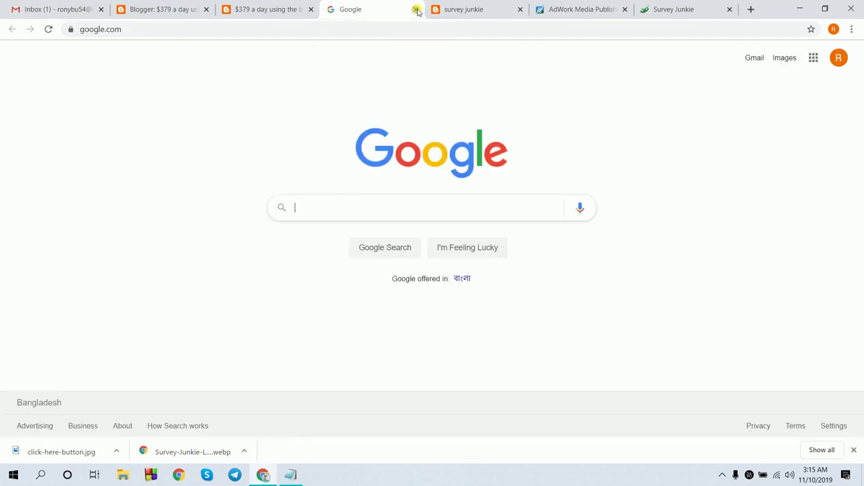
left_click(416, 10)
left_click(418, 10)
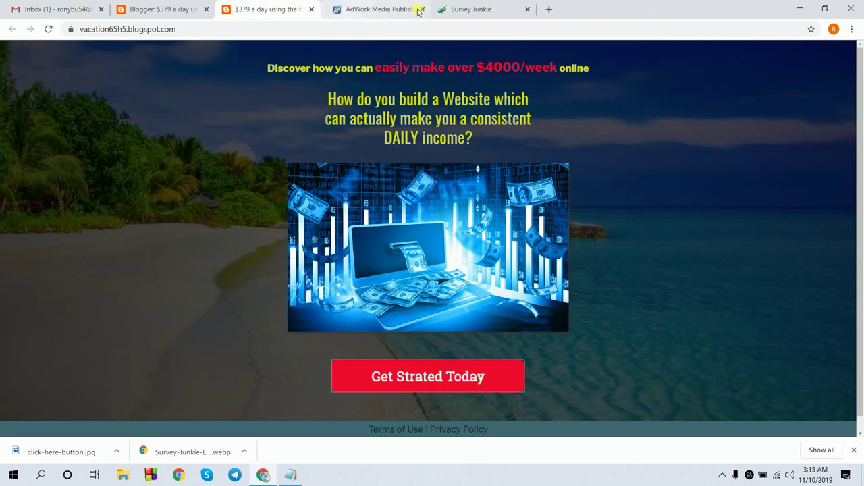
- Look at the basic settings of the "Amazon gift card free" and "Get a $10 Welcome Bonus" blogs in Blogger
left_click(194, 7)
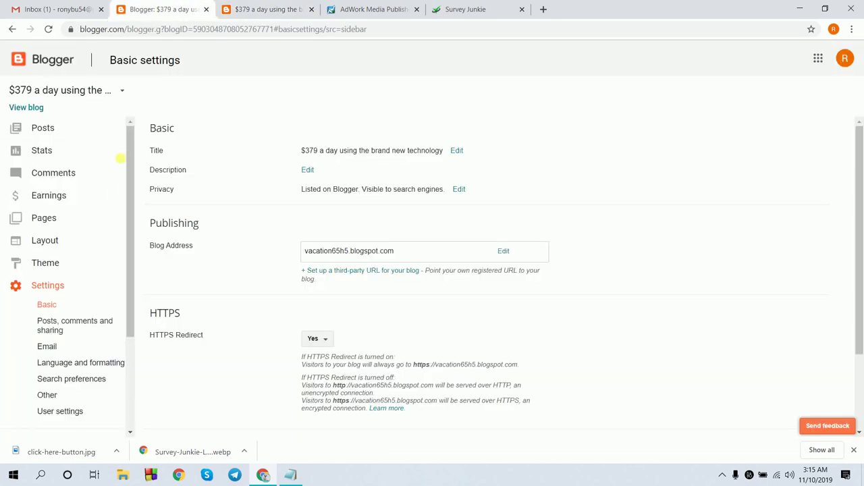
left_click(82, 94)
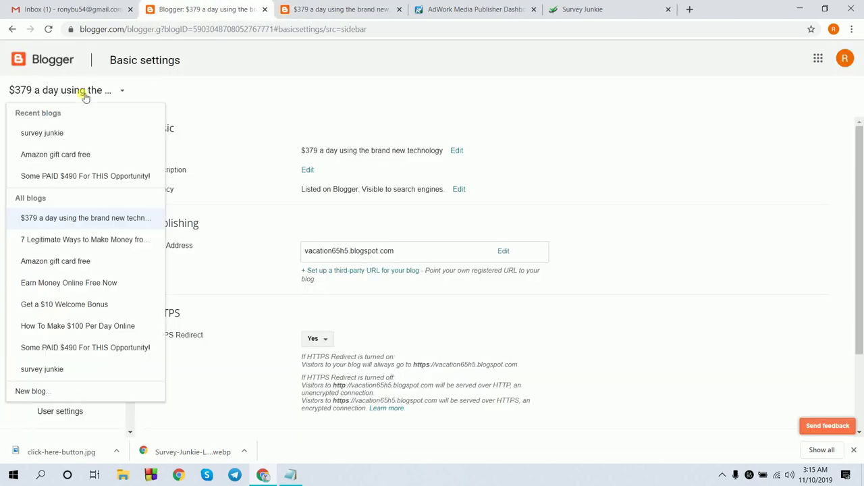
left_click(78, 260)
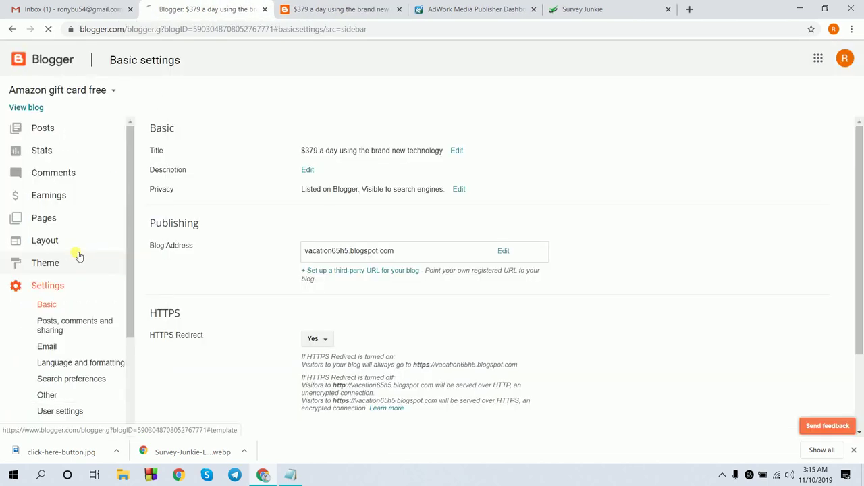
left_click(68, 88)
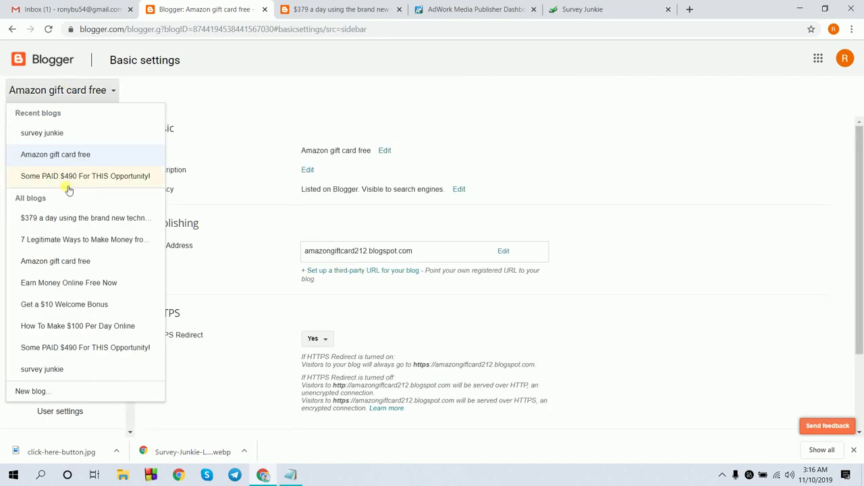
left_click(71, 305)
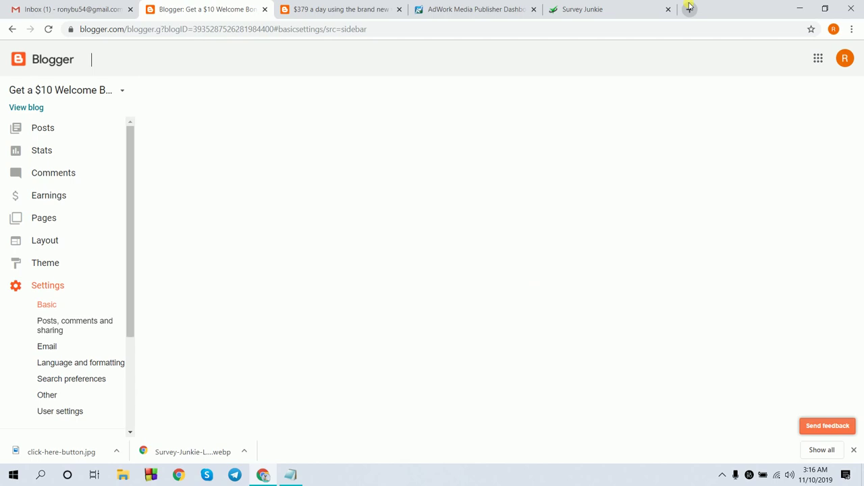
- Search Google for "free landing page" in a new tab and browse the image results for landing page designs
left_click(689, 8)
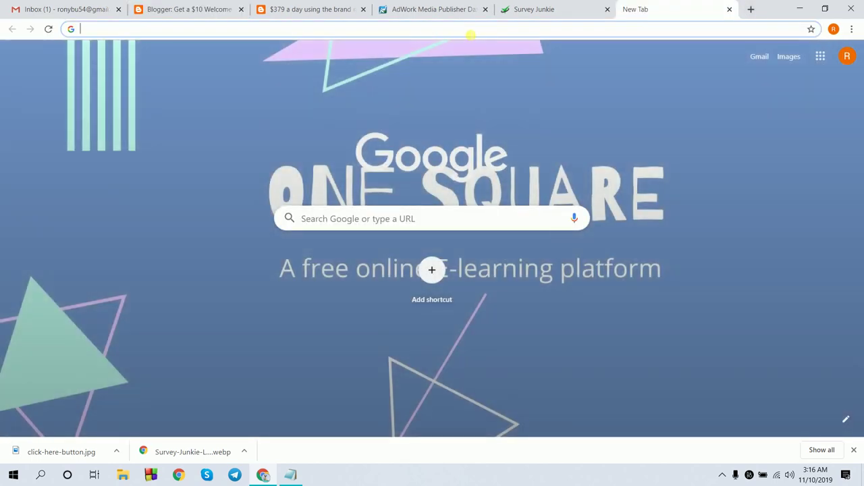
type("free")
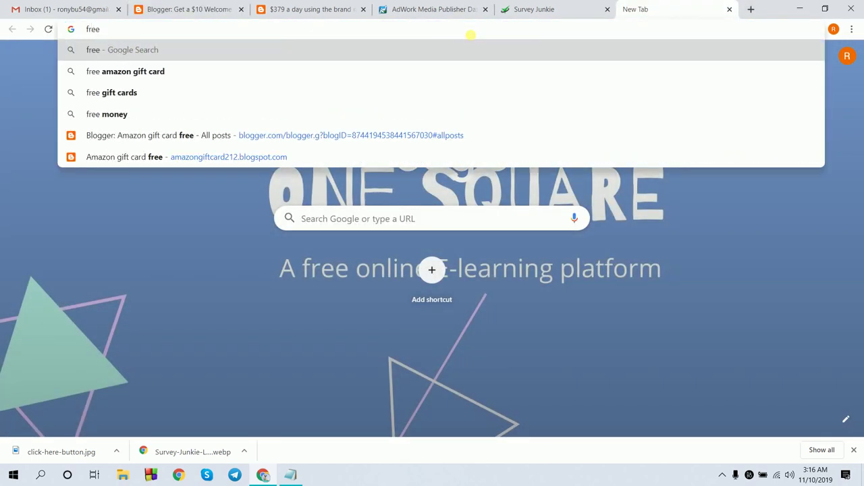
type(" lan")
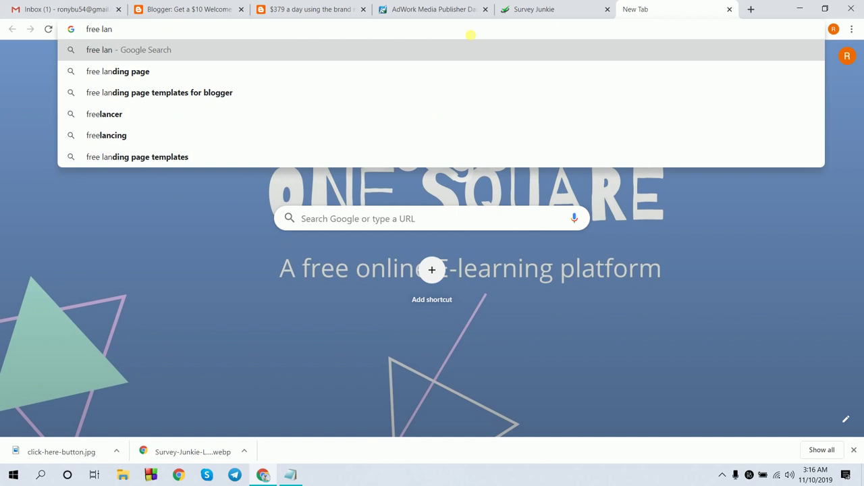
type("ding page")
key("Return")
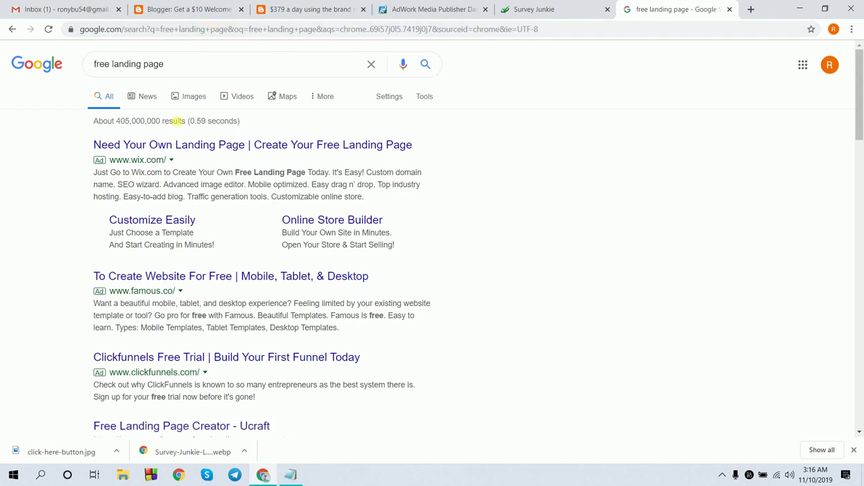
left_click(186, 98)
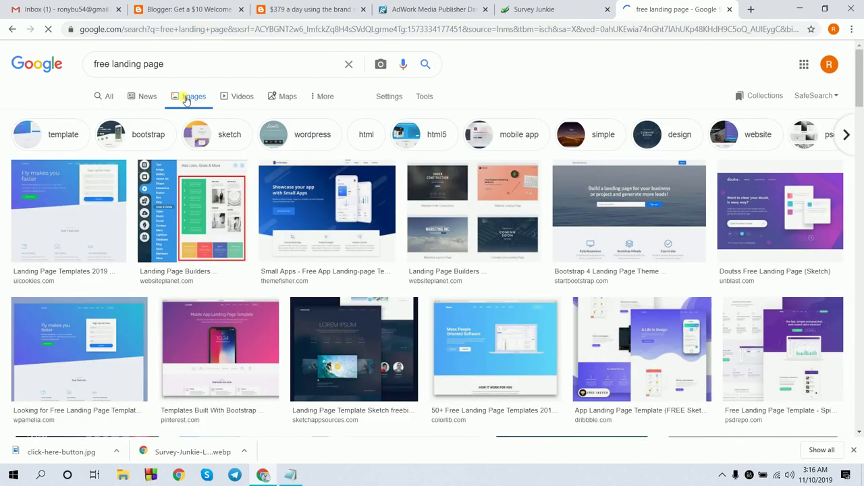
scroll(305, 199, "down", 4)
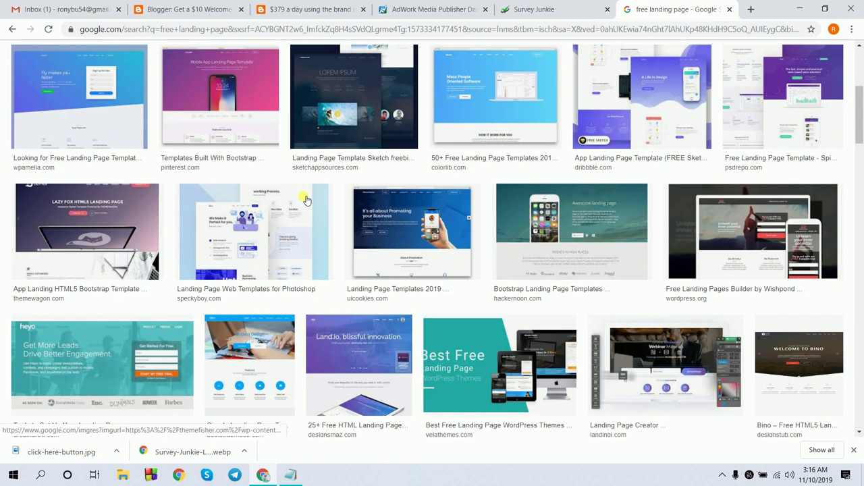
scroll(562, 289, "up", 4)
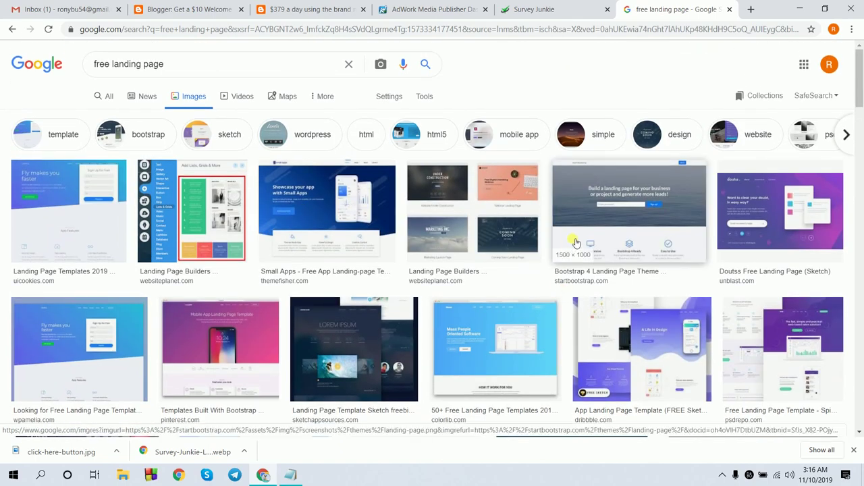
scroll(574, 244, "down", 5)
scroll(574, 243, "down", 3)
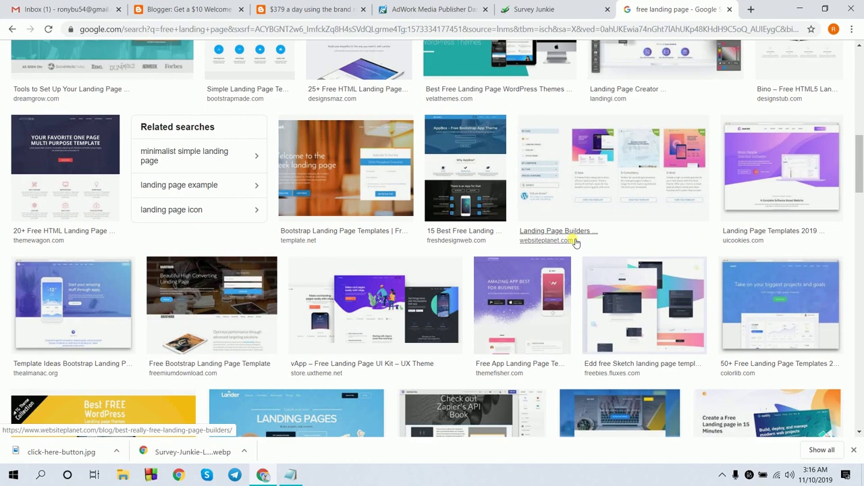
scroll(575, 243, "up", 8)
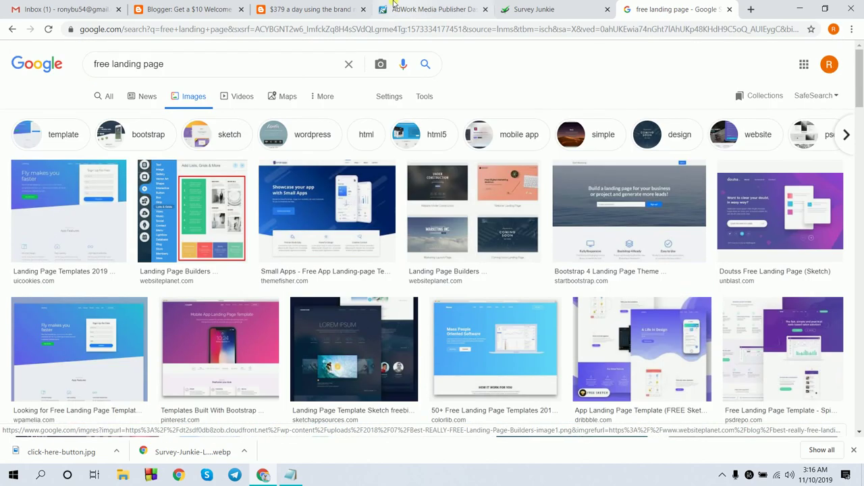
- Revisit the live $379 a day landing page, the Welcome Bonus blog's settings and the SurveyJunkie campaign details in AdWork Media
left_click(301, 6)
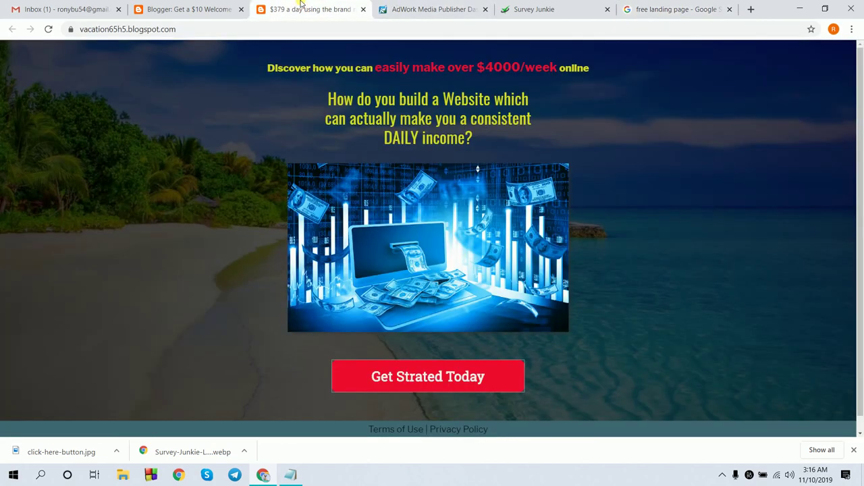
left_click(212, 8)
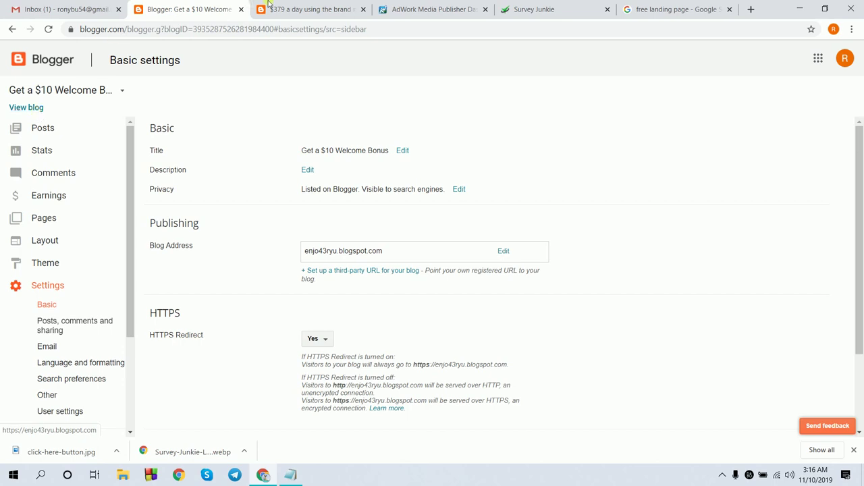
left_click(424, 8)
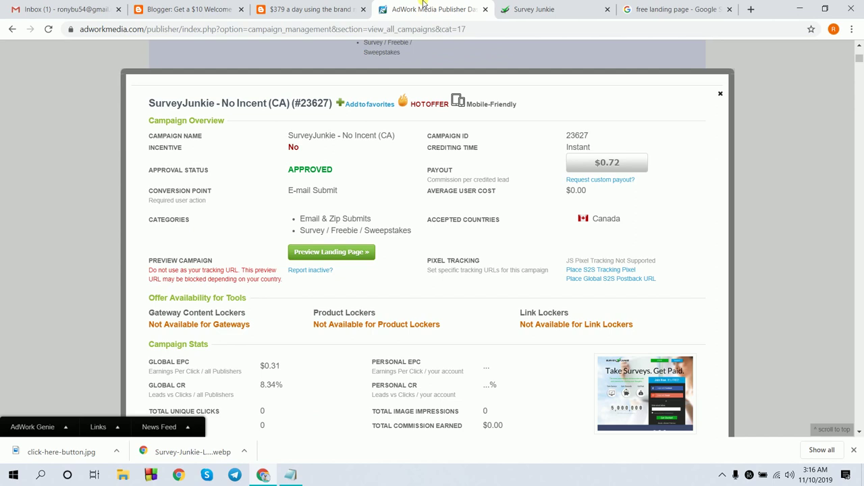